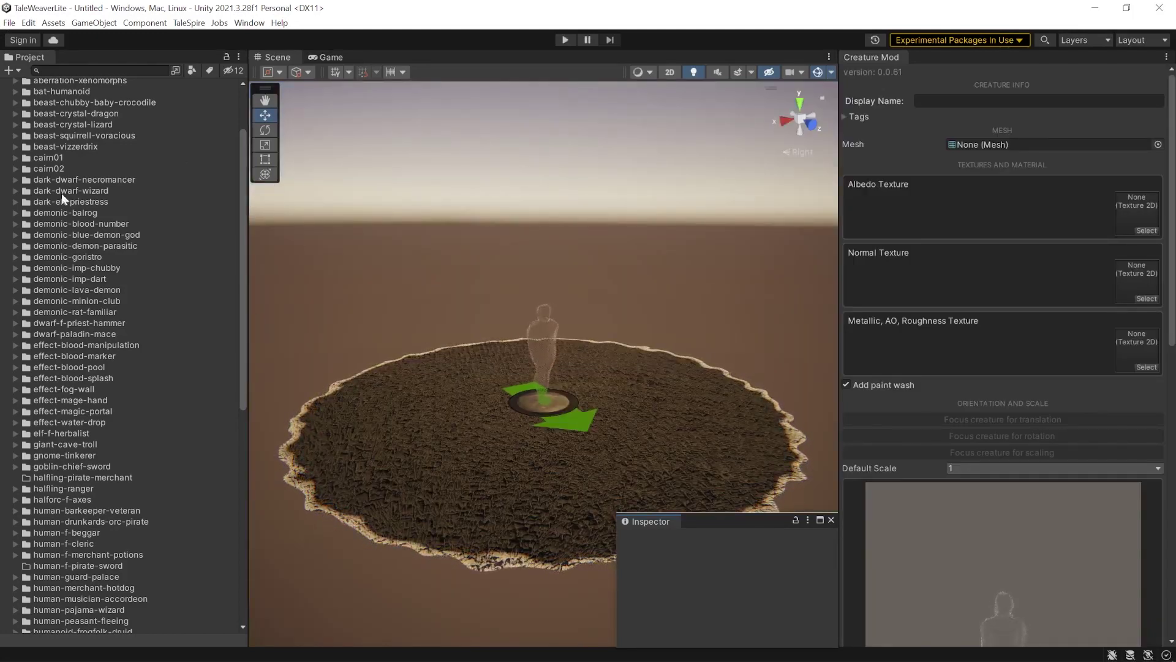
Show the project's Assets folder in the file explorer and look through its creature folders
{"action": "scroll", "coordinate": [137, 153], "scroll_direction": "up", "scroll_amount": 3}
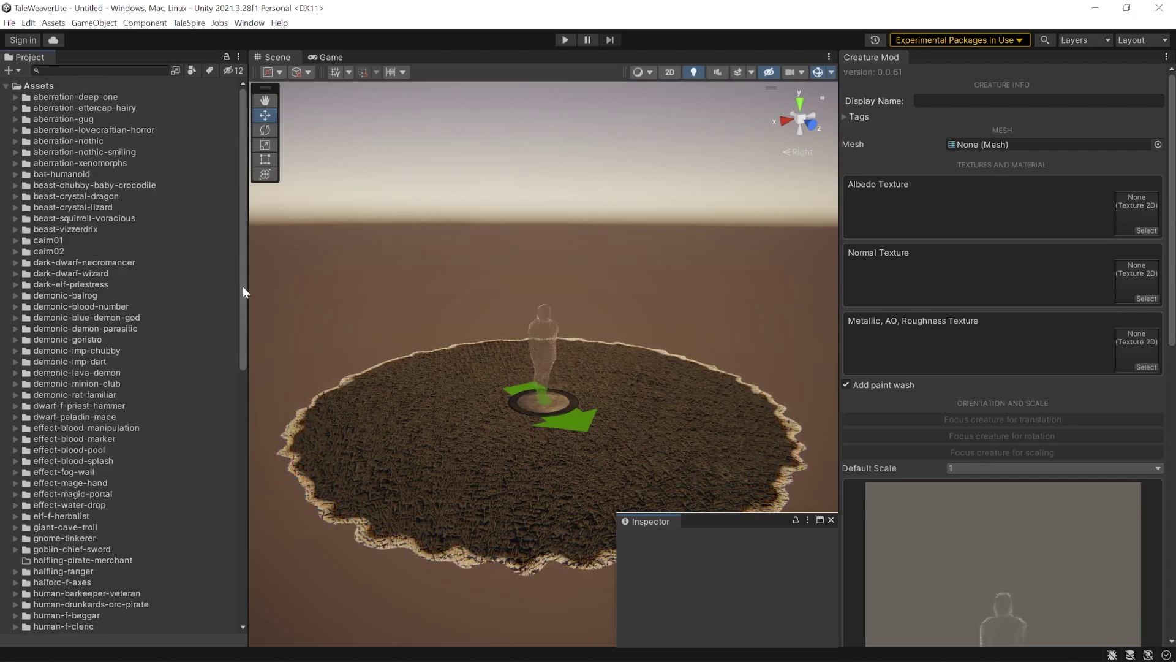
{"action": "left_click_drag", "start_coordinate": [242, 286], "coordinate": [276, 230]}
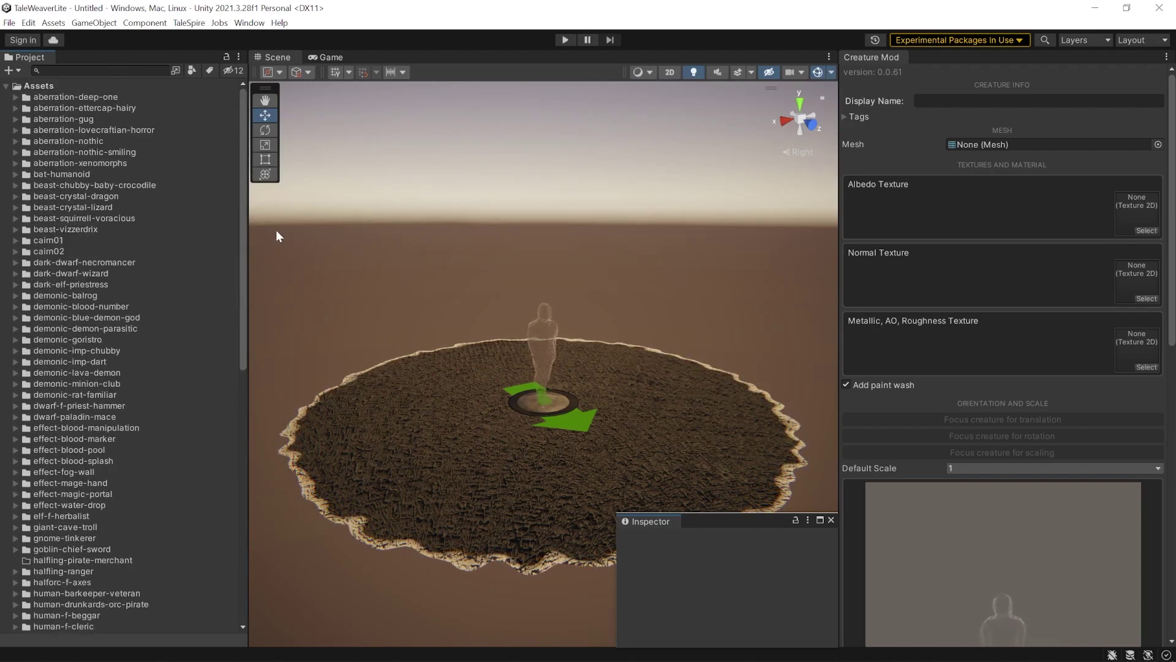
{"action": "left_click", "coordinate": [7, 86]}
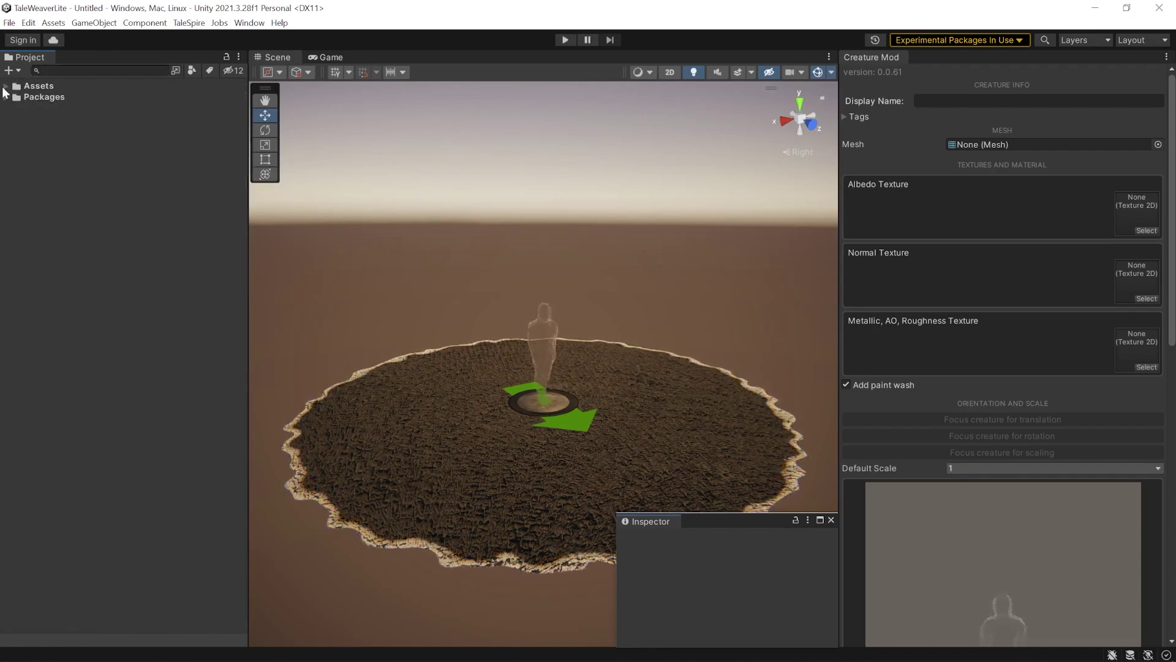
{"action": "left_click", "coordinate": [46, 86]}
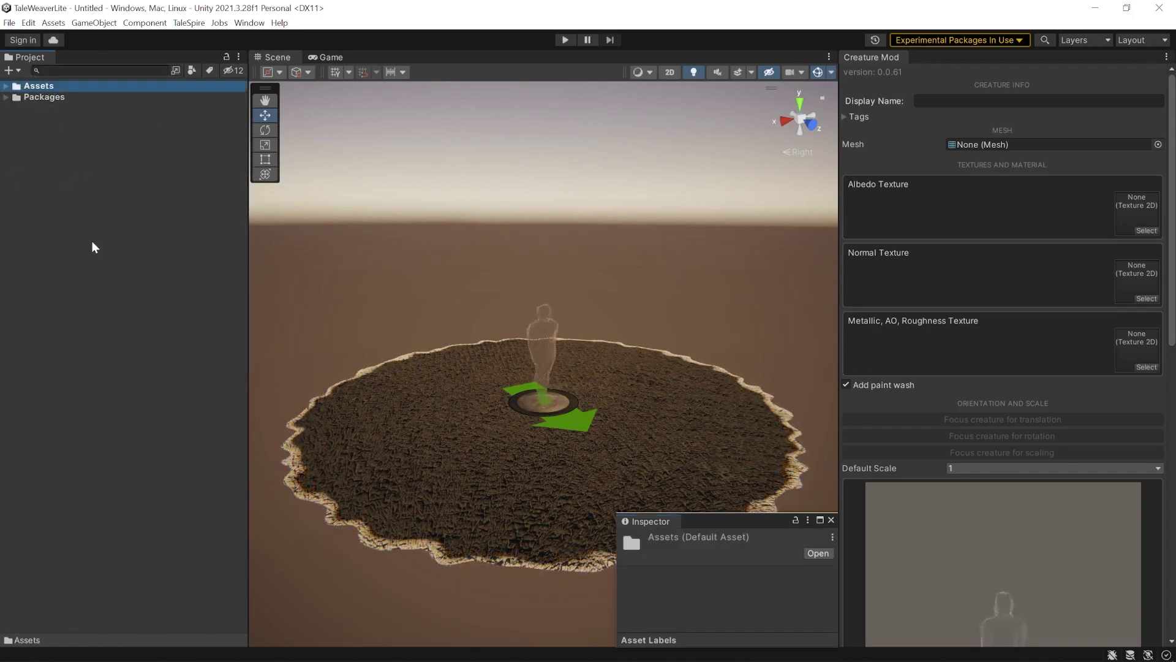
{"action": "right_click", "coordinate": [49, 86]}
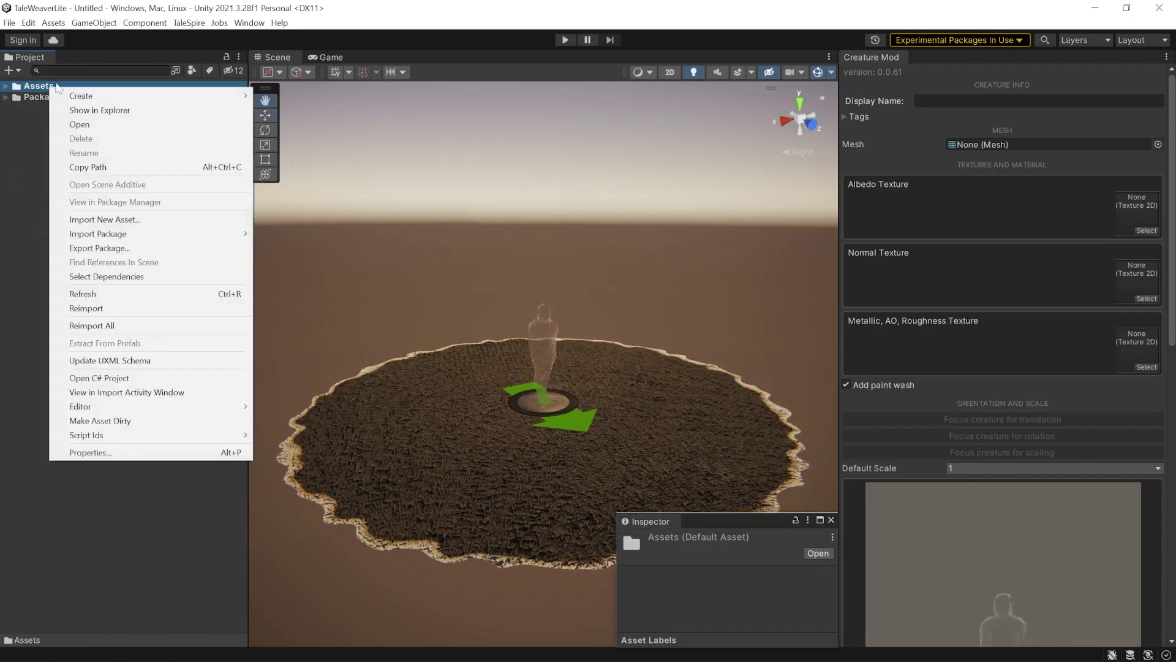
{"action": "left_click", "coordinate": [109, 113]}
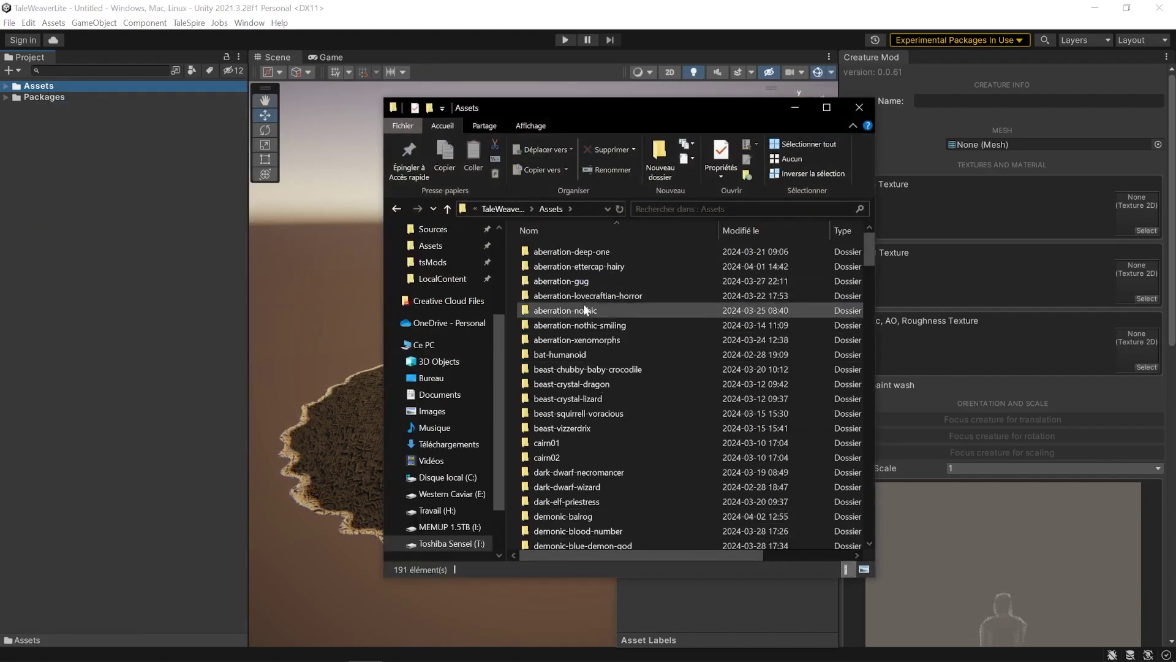
{"action": "scroll", "coordinate": [583, 304], "scroll_direction": "down", "scroll_amount": 9}
{"action": "scroll", "coordinate": [611, 503], "scroll_direction": "down", "scroll_amount": 10}
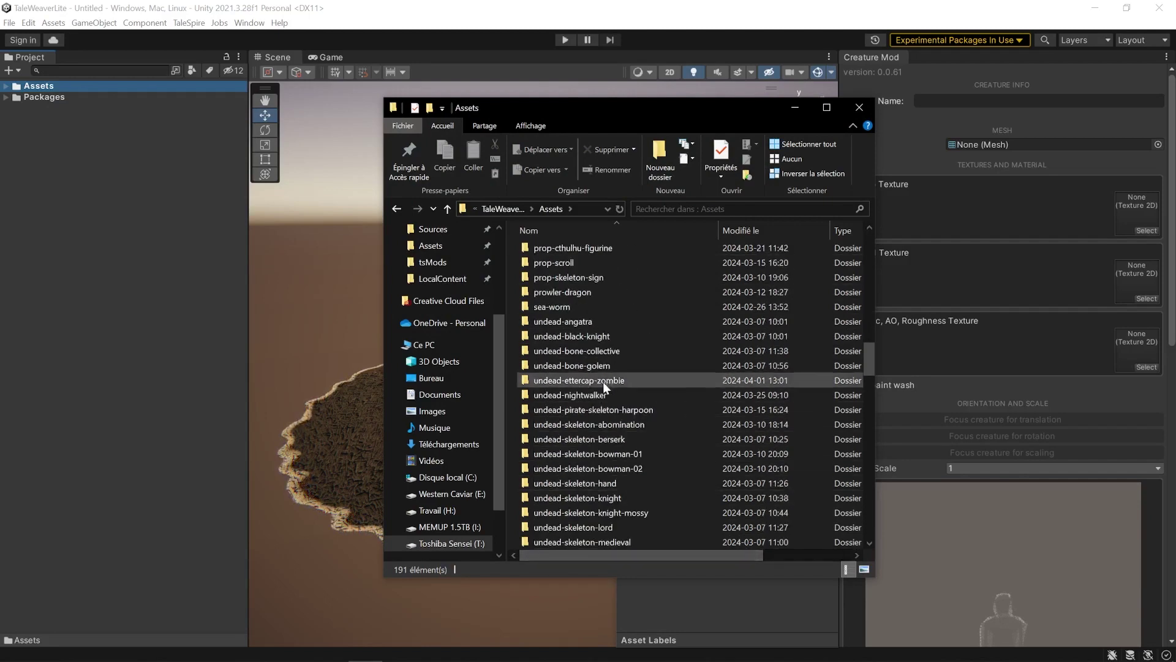
{"action": "scroll", "coordinate": [603, 399], "scroll_direction": "up", "scroll_amount": 20}
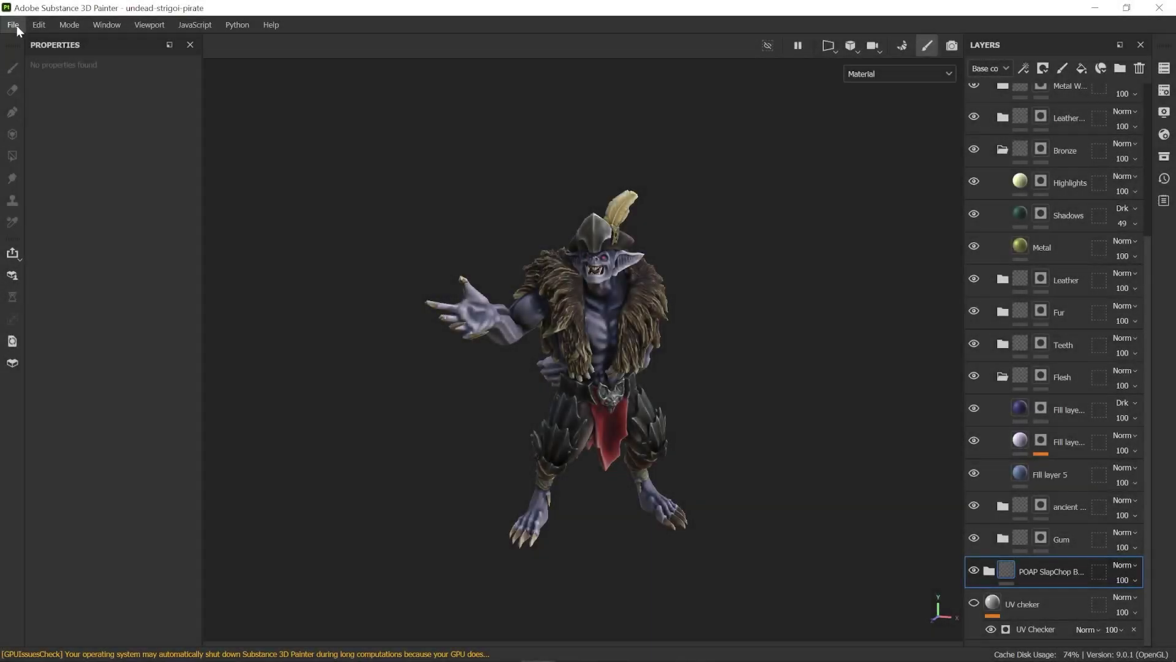
Switch to Substance 3D Painter, start a texture export for the model and set the output template to TaleWeaver
{"action": "left_click", "coordinate": [13, 25]}
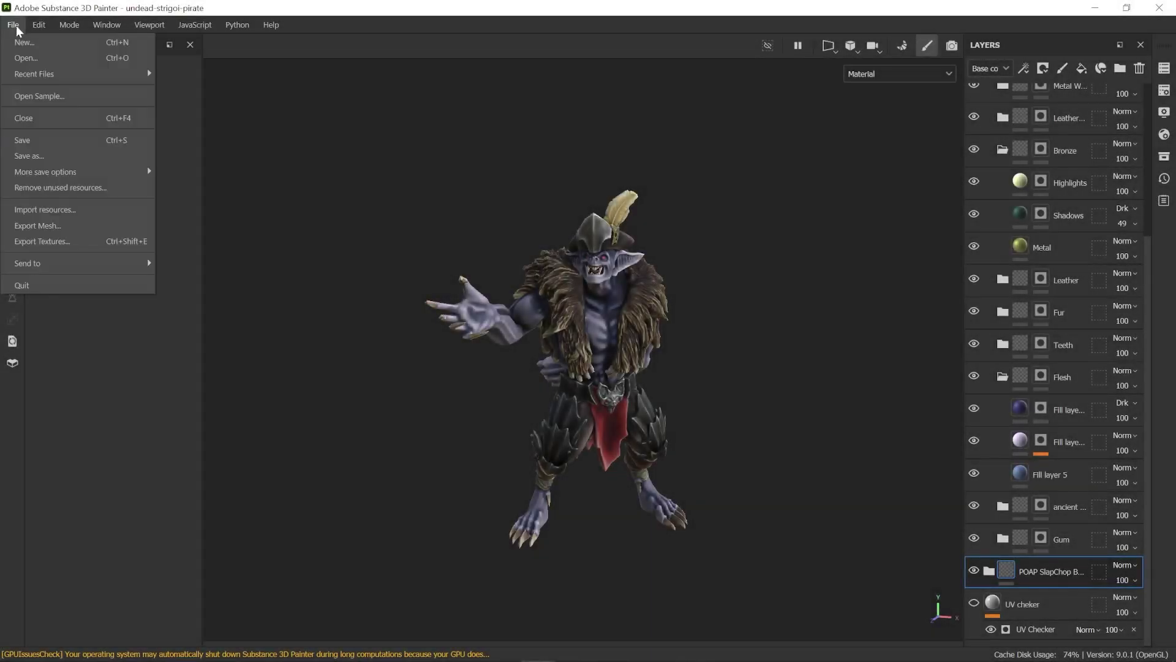
{"action": "left_click", "coordinate": [72, 241]}
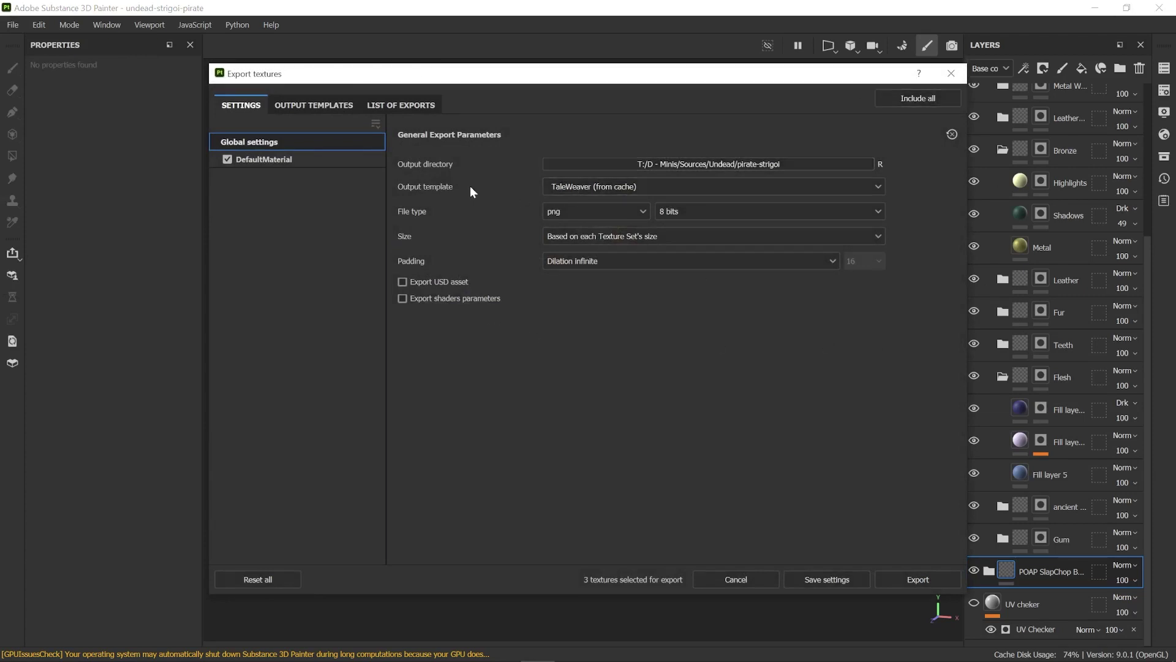
{"action": "left_click", "coordinate": [586, 191]}
{"action": "scroll", "coordinate": [605, 264], "scroll_direction": "down", "scroll_amount": 5}
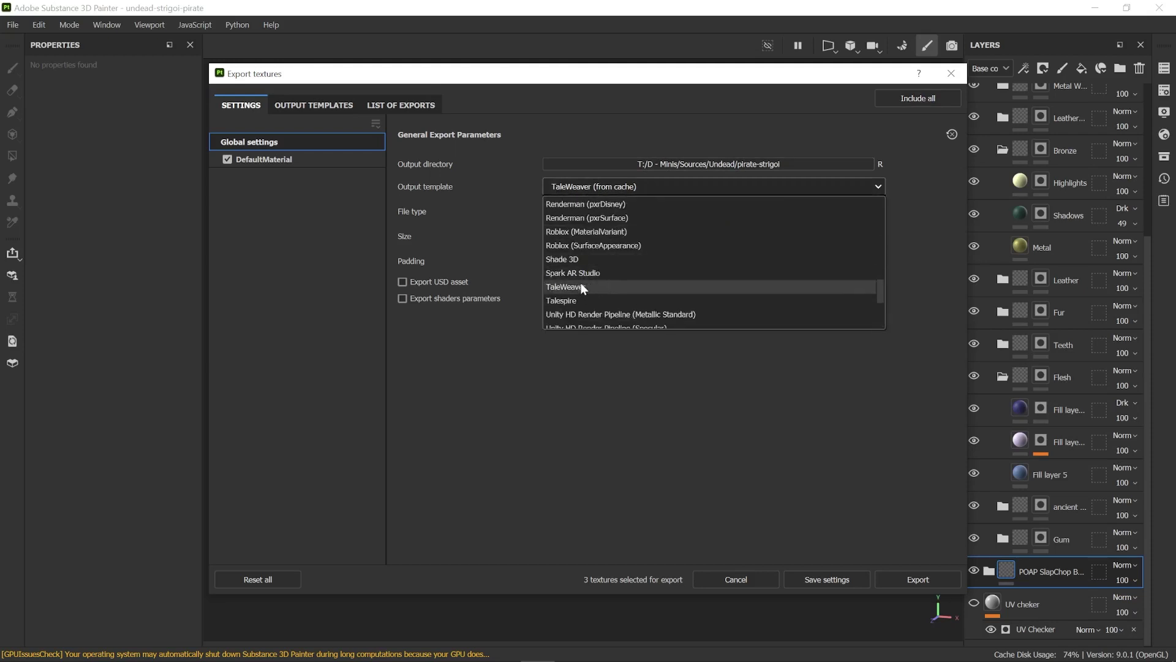
{"action": "left_click", "coordinate": [582, 288]}
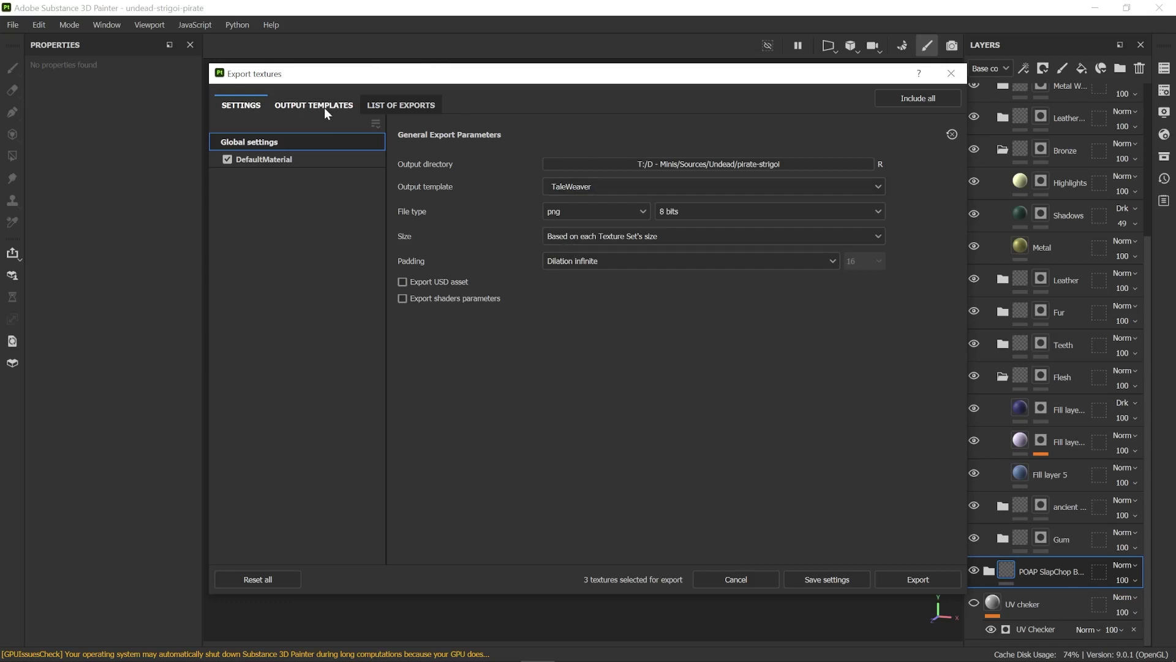
Create a new output template preset named Tutorial Preset
{"action": "left_click", "coordinate": [306, 108]}
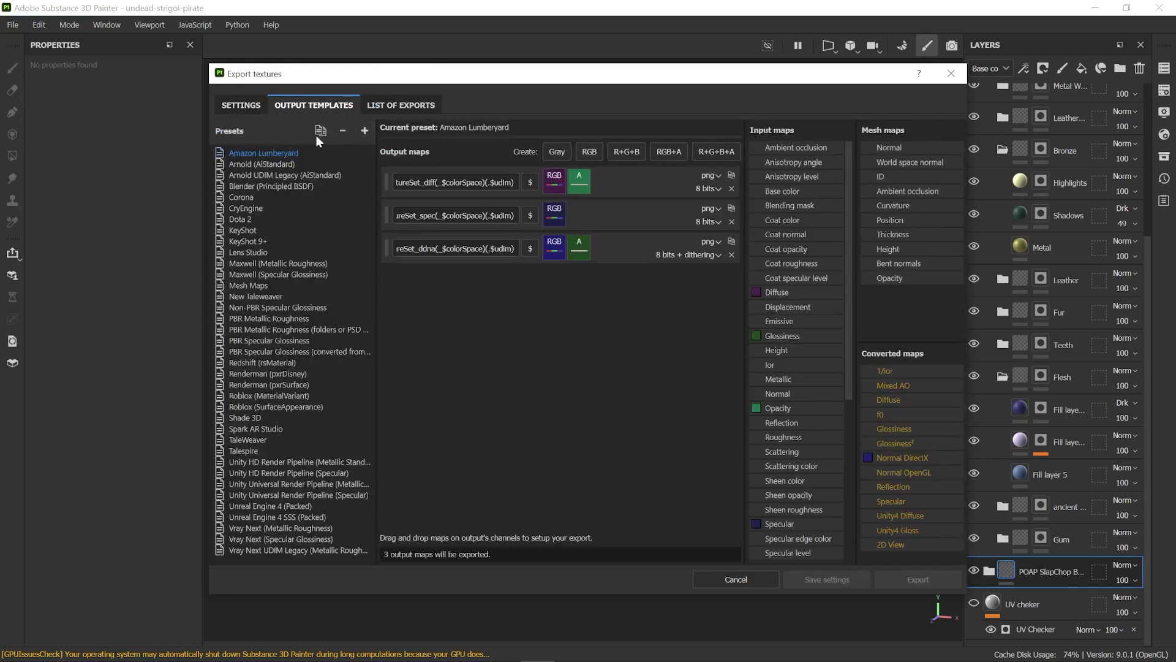
{"action": "left_click", "coordinate": [365, 131]}
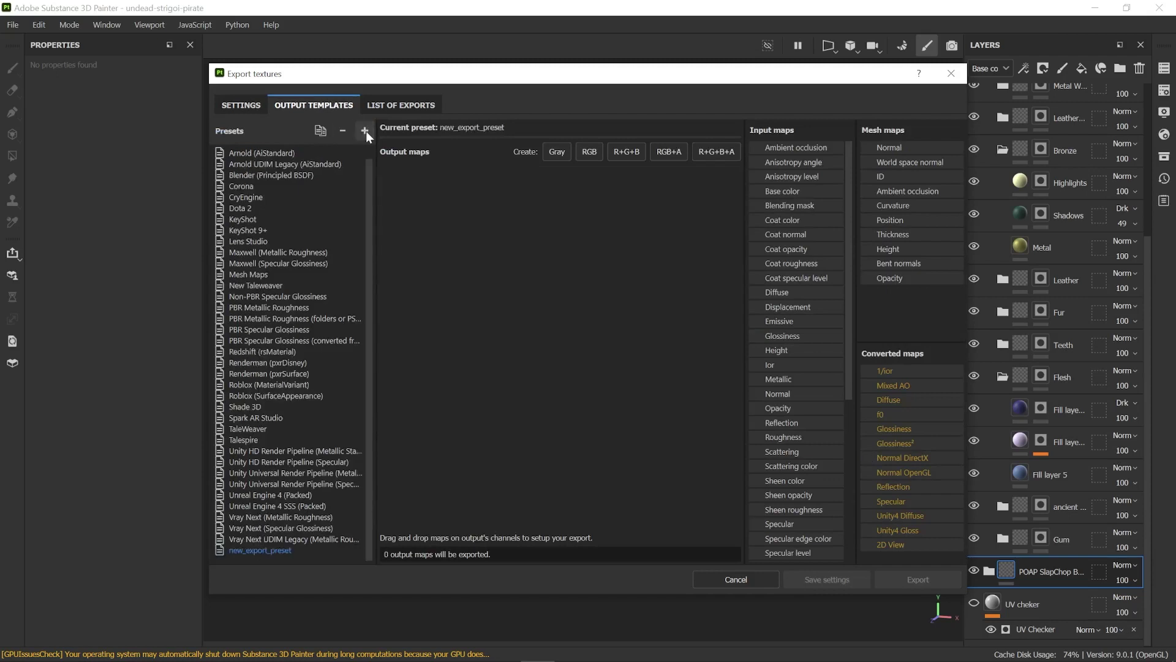
{"action": "type", "text": "T"}
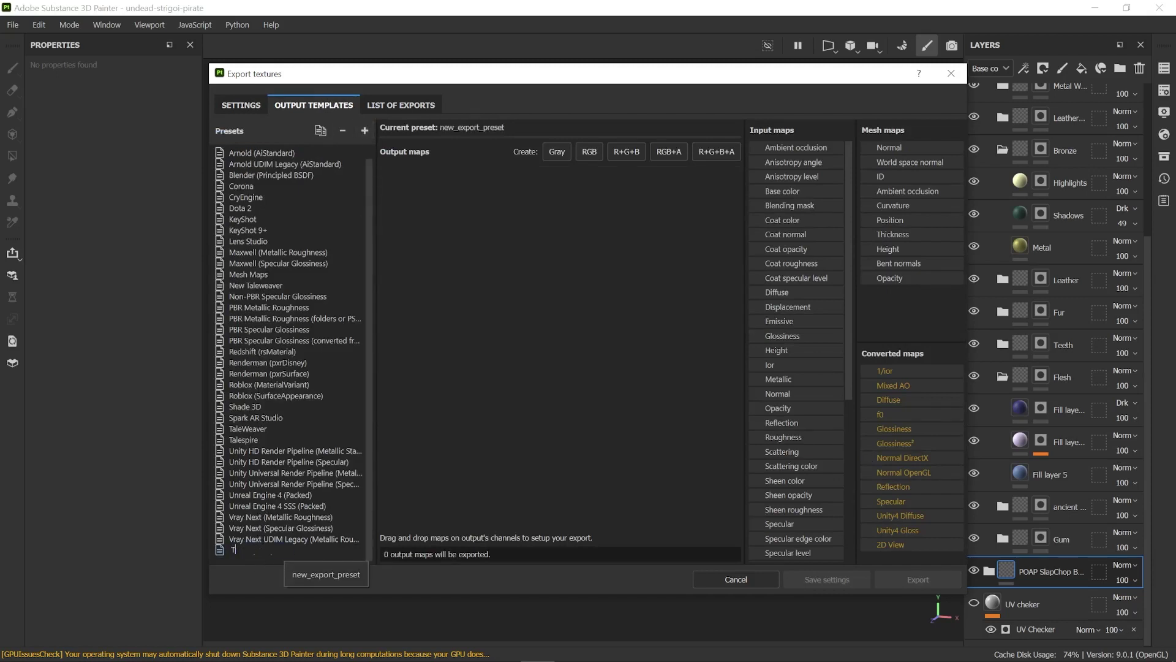
{"action": "type", "text": "utorial Preset"}
{"action": "key", "text": "Return"}
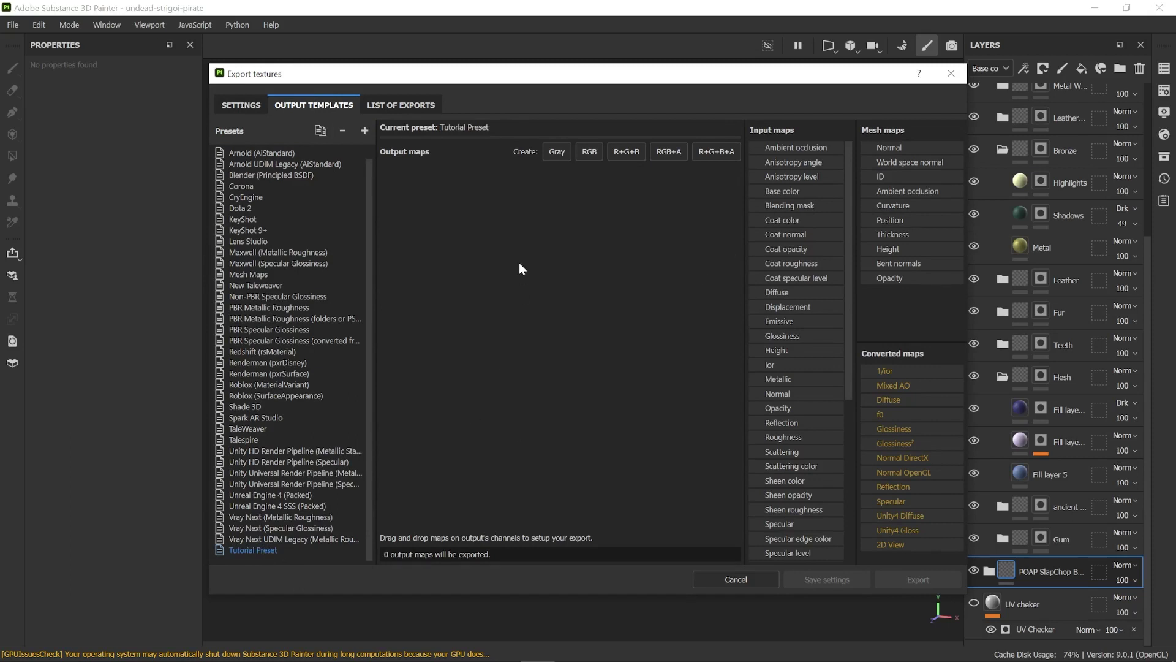
Check the TaleWeaver preset's maps for reference and add two RGB output maps and one R+G+B+A output map to Tutorial Preset
{"action": "left_click", "coordinate": [260, 429]}
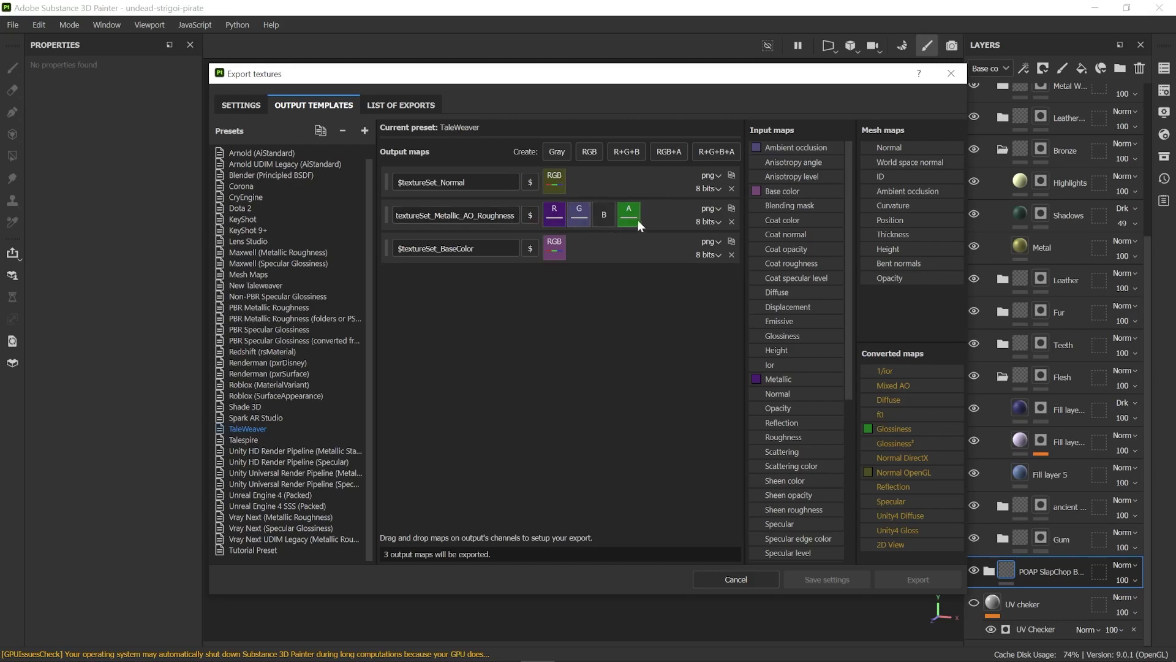
{"action": "left_click", "coordinate": [263, 550]}
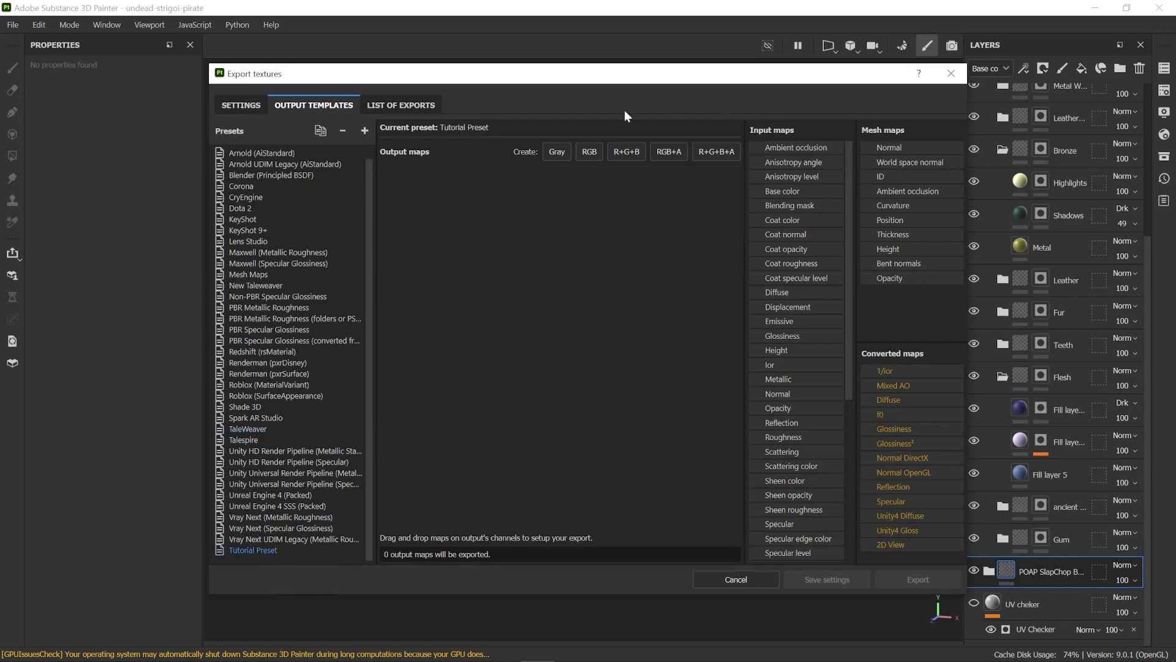
{"action": "left_click", "coordinate": [593, 153]}
{"action": "left_click", "coordinate": [594, 154]}
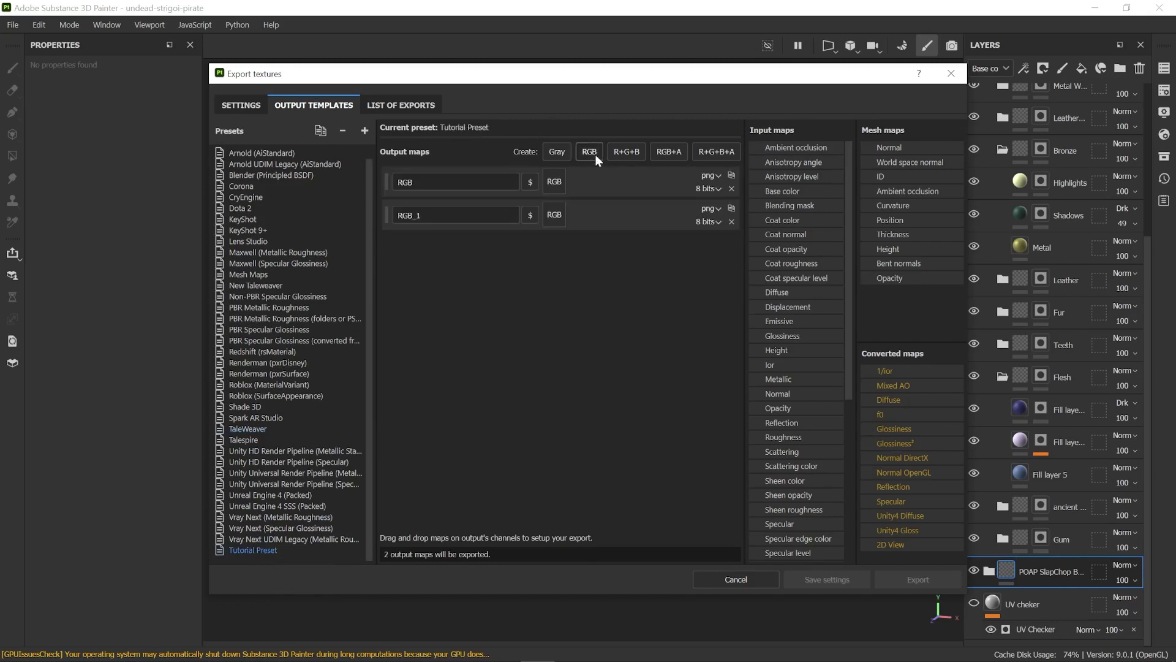
{"action": "left_click", "coordinate": [731, 152]}
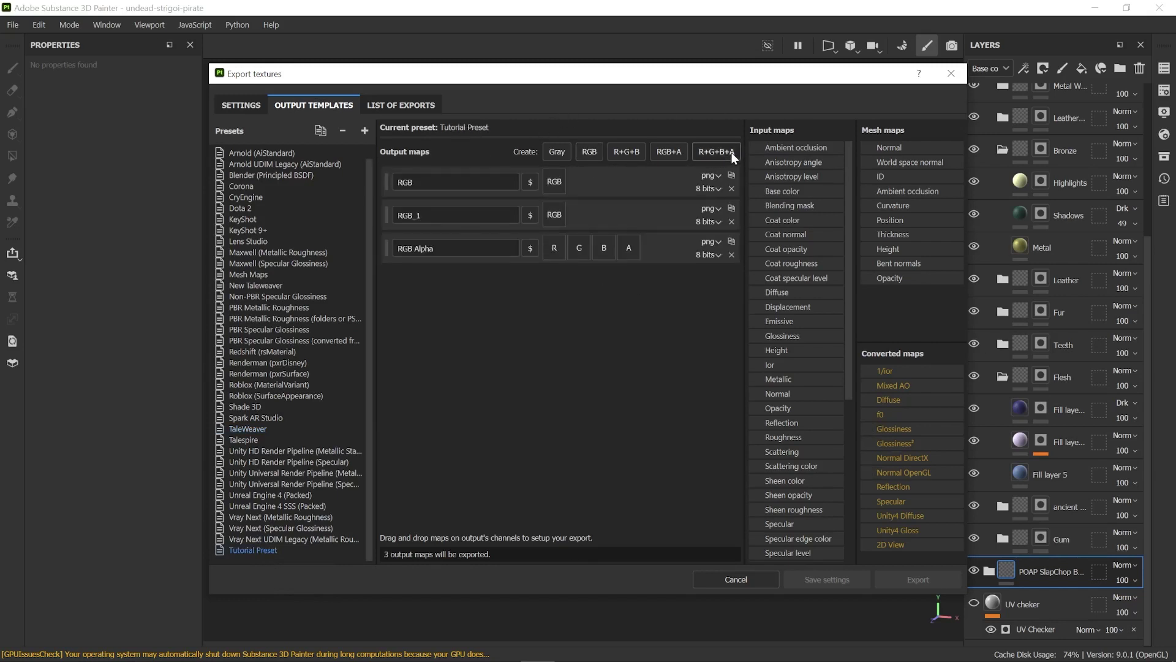
Rename the first RGB output map as $mesh_Normal, using the mesh name variable
{"action": "double_click", "coordinate": [405, 182]}
{"action": "key", "text": "BackSpace"}
{"action": "left_click", "coordinate": [531, 182]}
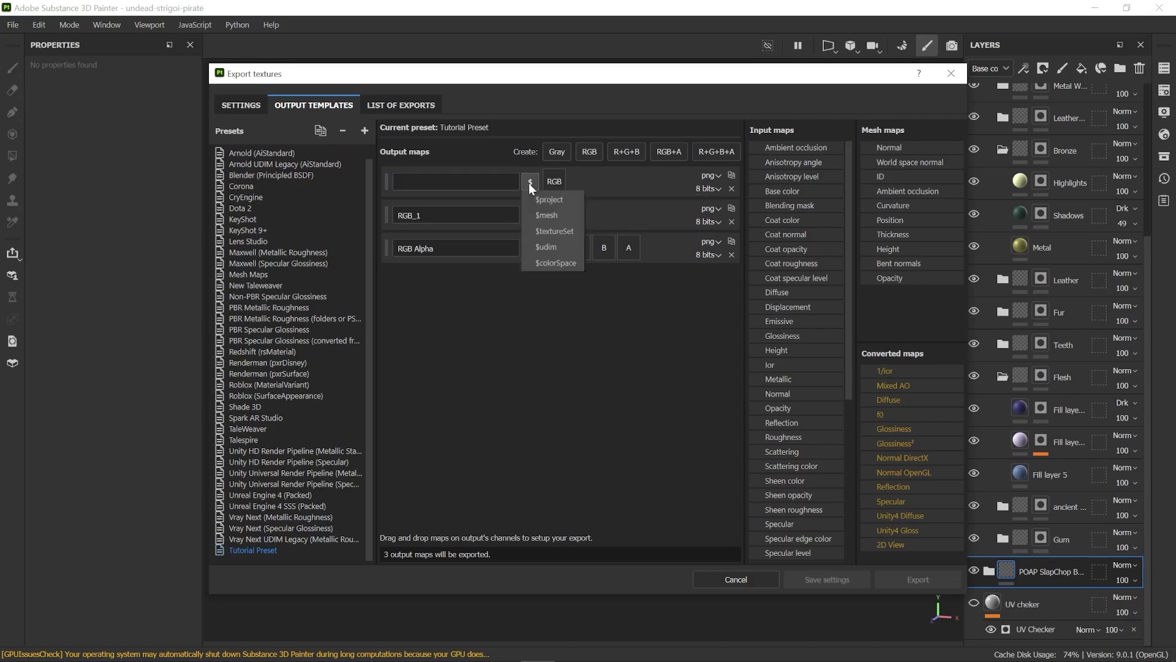
{"action": "left_click", "coordinate": [561, 214]}
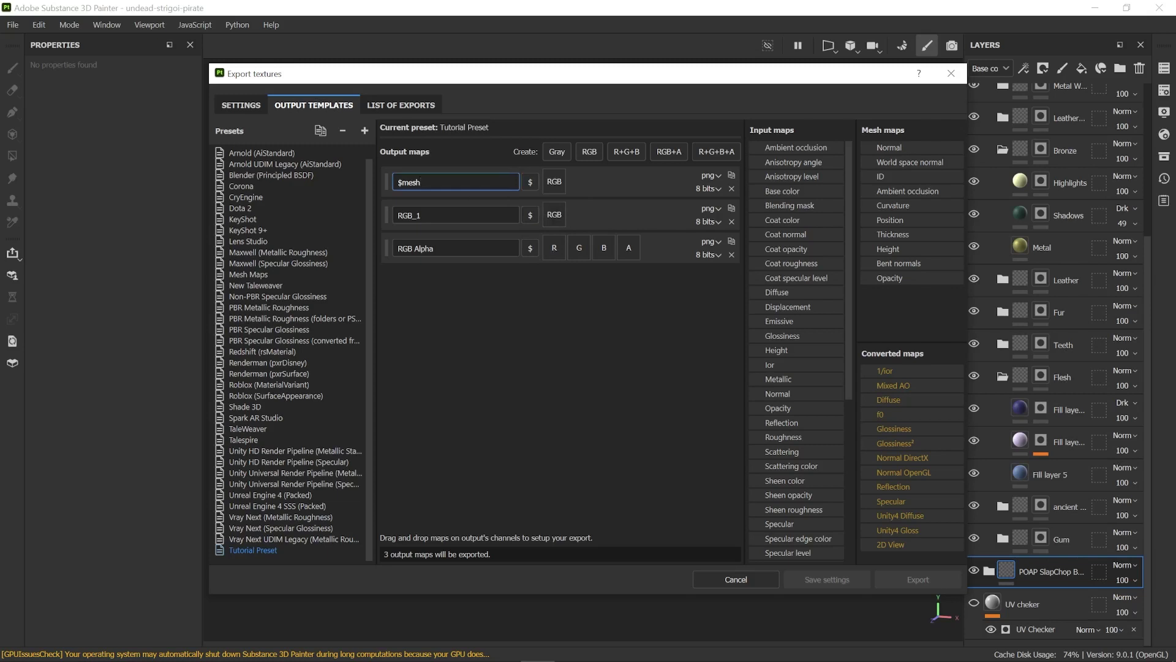
{"action": "type", "text": "_Normal"}
{"action": "key", "text": "Tab"}
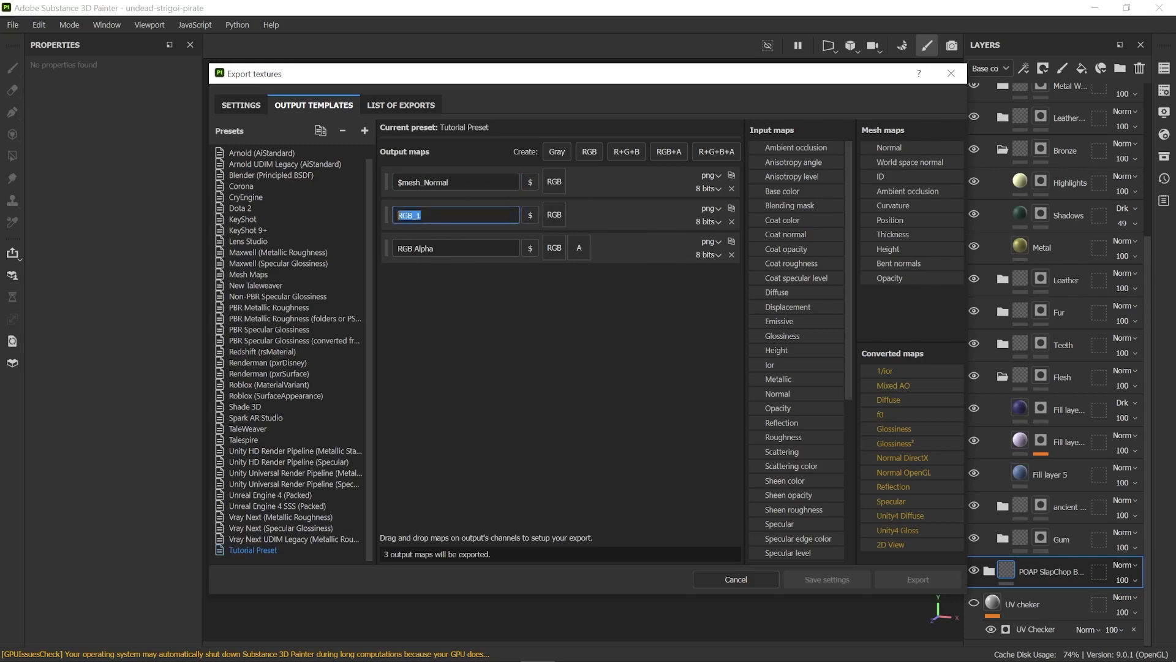
Rename the second RGB output map as $mesh_BaseColor, using the mesh name variable
{"action": "left_click", "coordinate": [531, 215]}
{"action": "left_click", "coordinate": [545, 240]}
{"action": "type", "text": "_BaseColor"}
{"action": "key", "text": "Tab"}
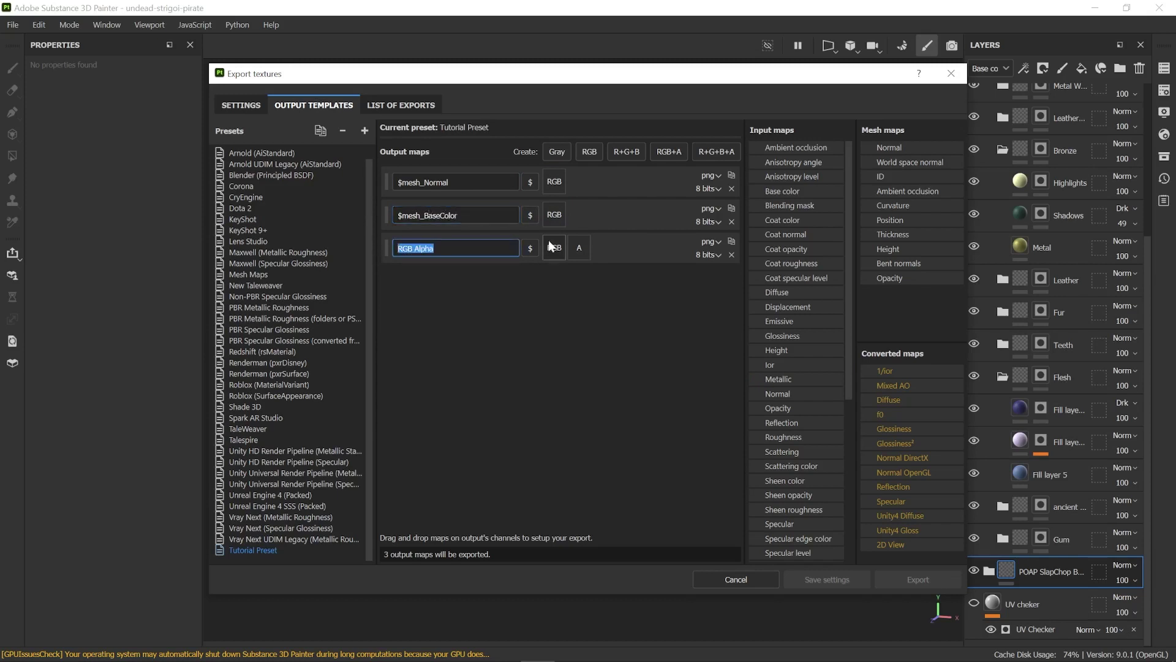
Rename the third output map as $mesh_Metallic_AO_Roughness
{"action": "key", "text": "BackSpace"}
{"action": "left_click", "coordinate": [530, 248]}
{"action": "left_click", "coordinate": [549, 275]}
{"action": "type", "text": "_"}
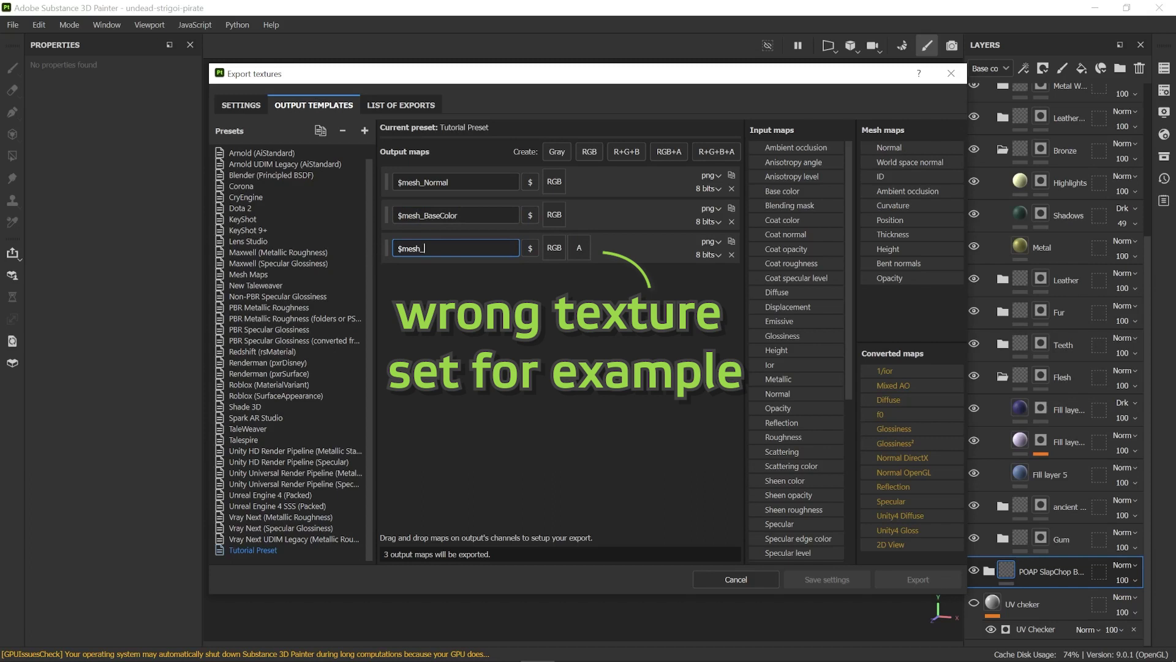
{"action": "type", "text": "Metallic_AO_ROughness"}
{"action": "key", "text": "Left"}
{"action": "key", "text": "Left"}
{"action": "key", "text": "Left"}
{"action": "key", "text": "Left"}
{"action": "key", "text": "Left"}
{"action": "key", "text": "Left"}
{"action": "key", "text": "Left"}
{"action": "key", "text": "shift+Left"}
{"action": "type", "text": "o"}
{"action": "key", "text": "Return"}
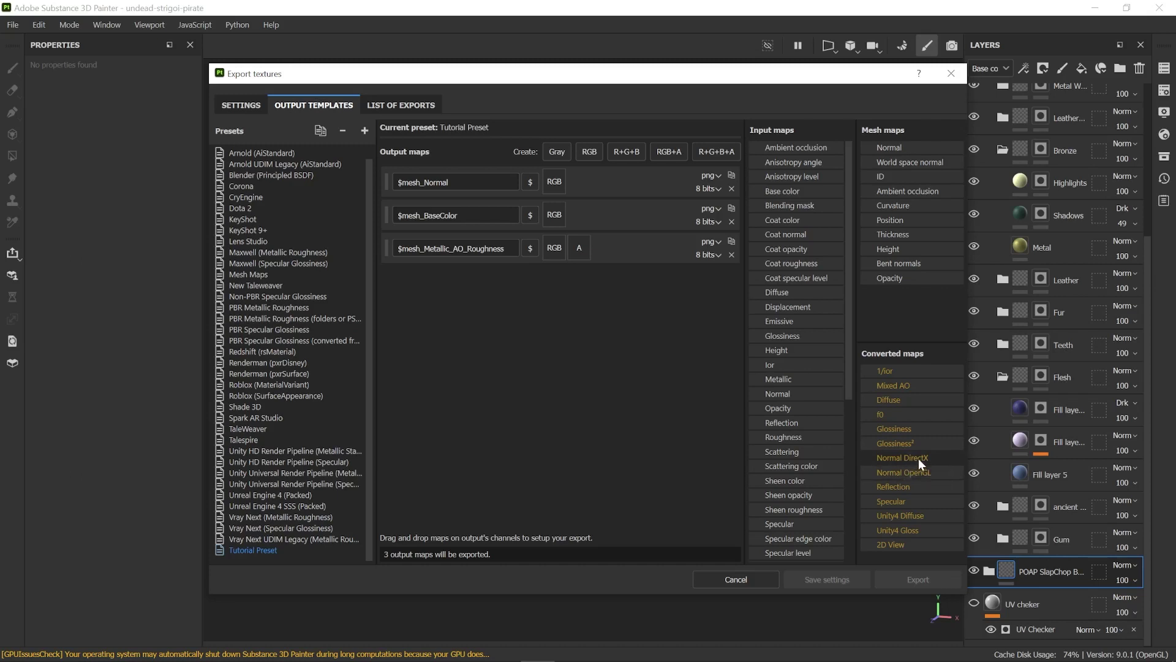
Assign Normal DirectX to the RGB channels of the $mesh_Normal map and Base color to those of the $mesh_BaseColor map
{"action": "left_click_drag", "start_coordinate": [917, 458], "coordinate": [563, 179]}
{"action": "left_click", "coordinate": [608, 207]}
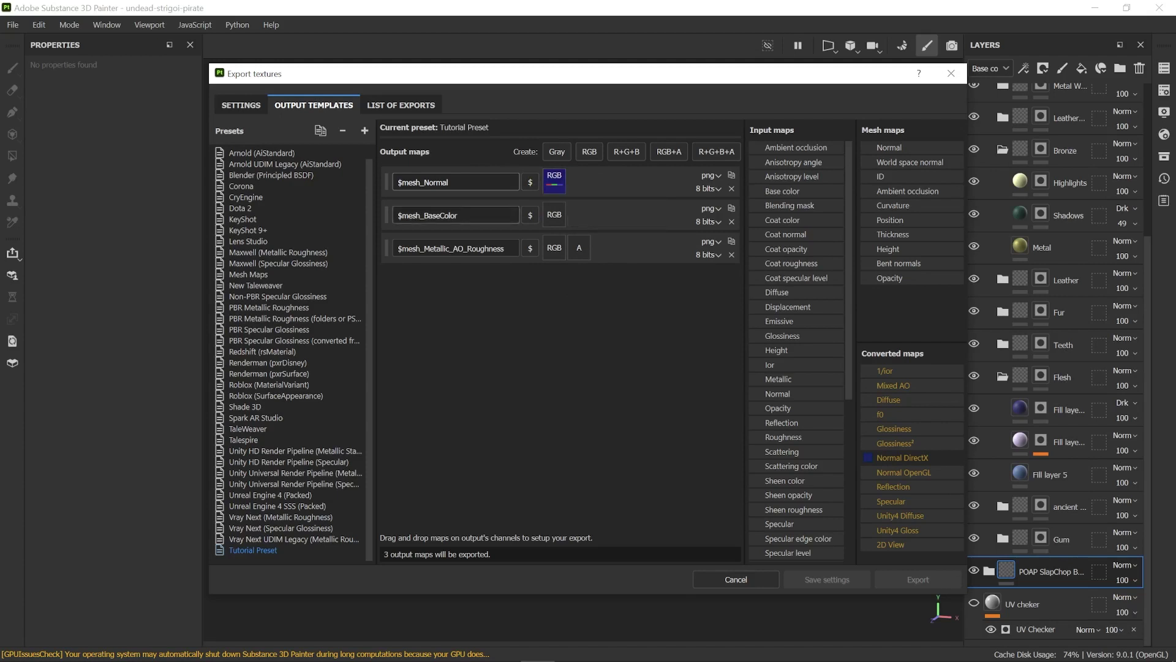
{"action": "left_click_drag", "start_coordinate": [787, 191], "coordinate": [556, 215]}
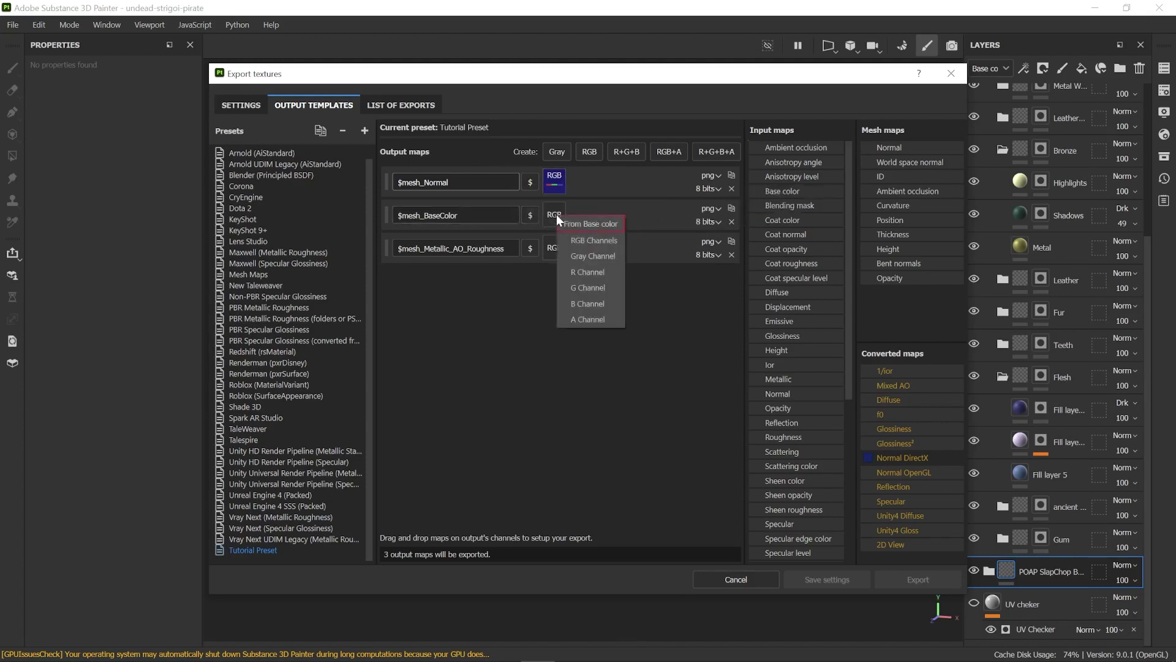
{"action": "left_click", "coordinate": [581, 244]}
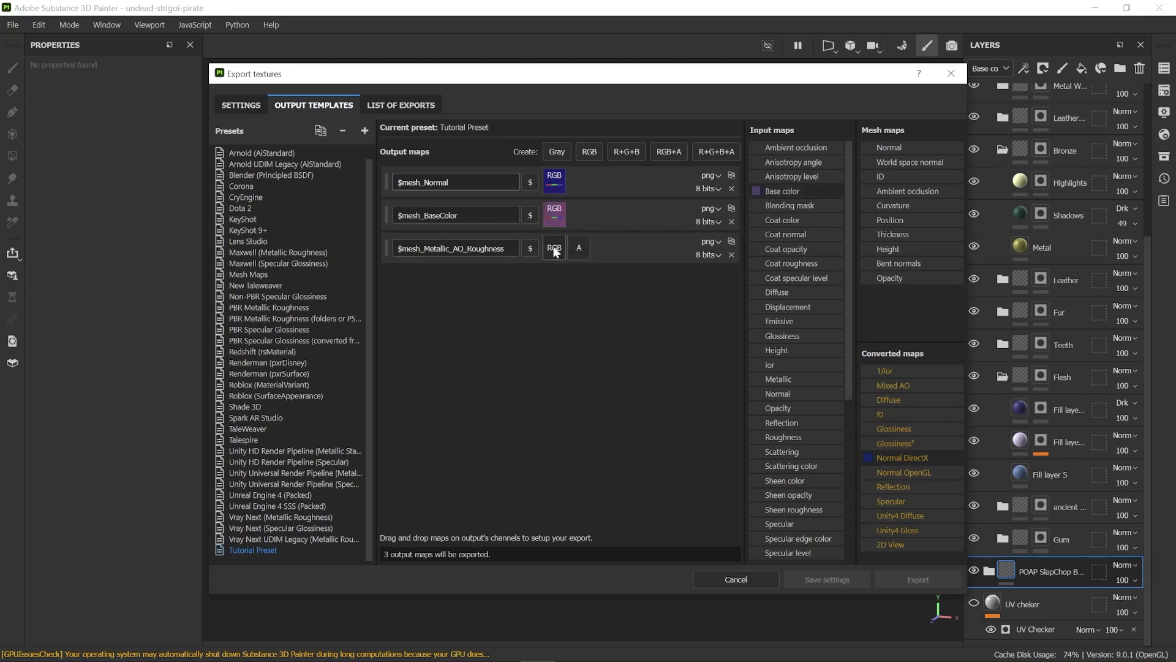
Replace the $mesh_Metallic_AO_Roughness output map with a new R+G+B+A map named $mesh_MAOR
{"action": "left_click", "coordinate": [731, 254]}
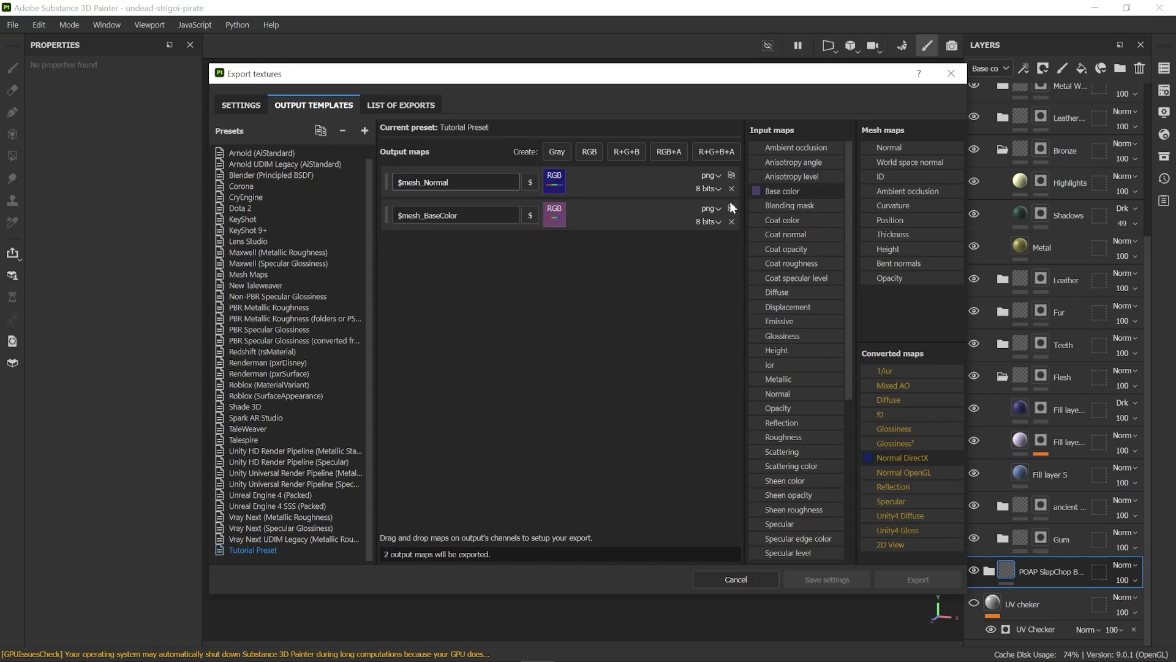
{"action": "left_click", "coordinate": [720, 151]}
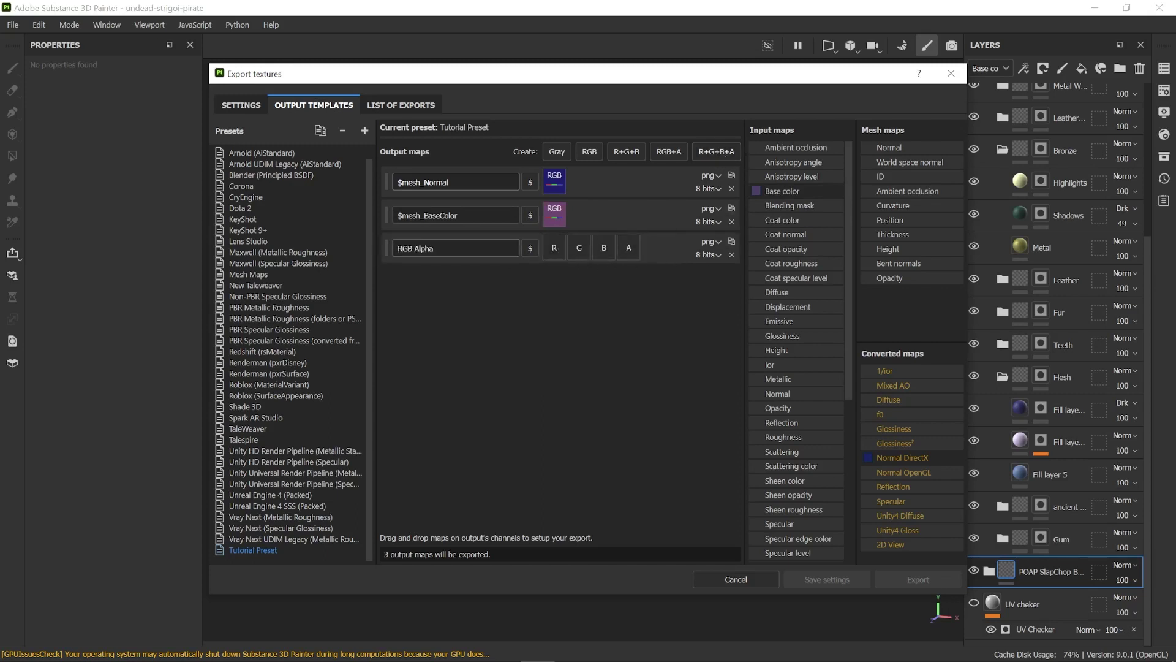
{"action": "left_click_drag", "start_coordinate": [466, 248], "coordinate": [342, 254]}
{"action": "key", "text": "BackSpace"}
{"action": "left_click", "coordinate": [530, 247]}
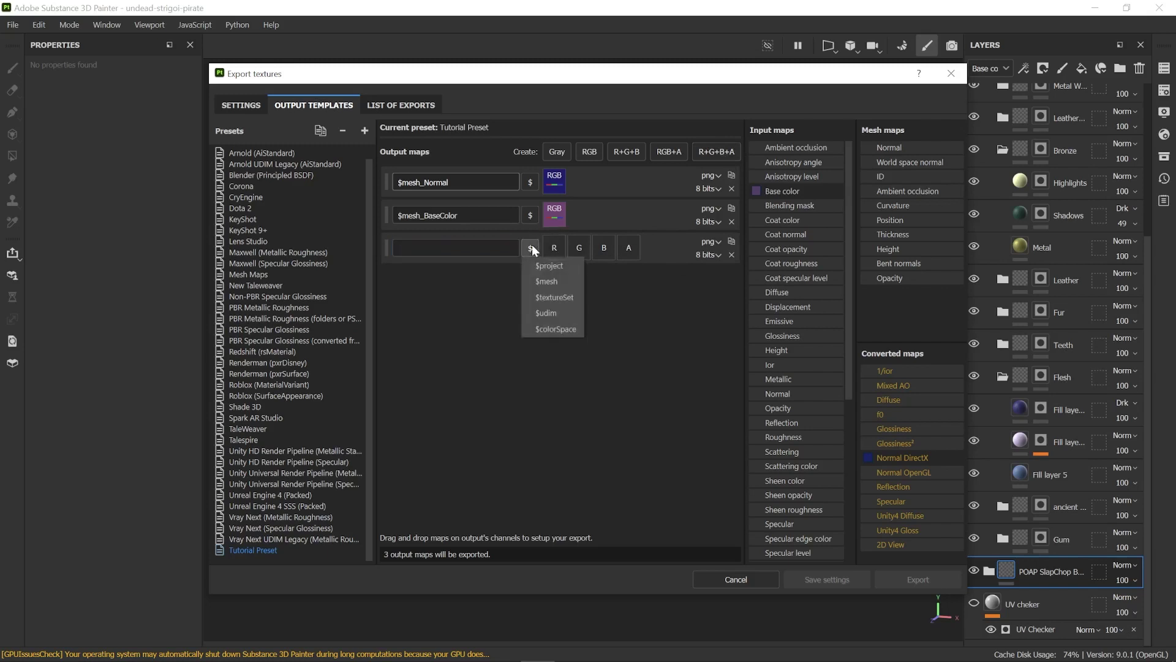
{"action": "left_click", "coordinate": [543, 280]}
{"action": "type", "text": "_"}
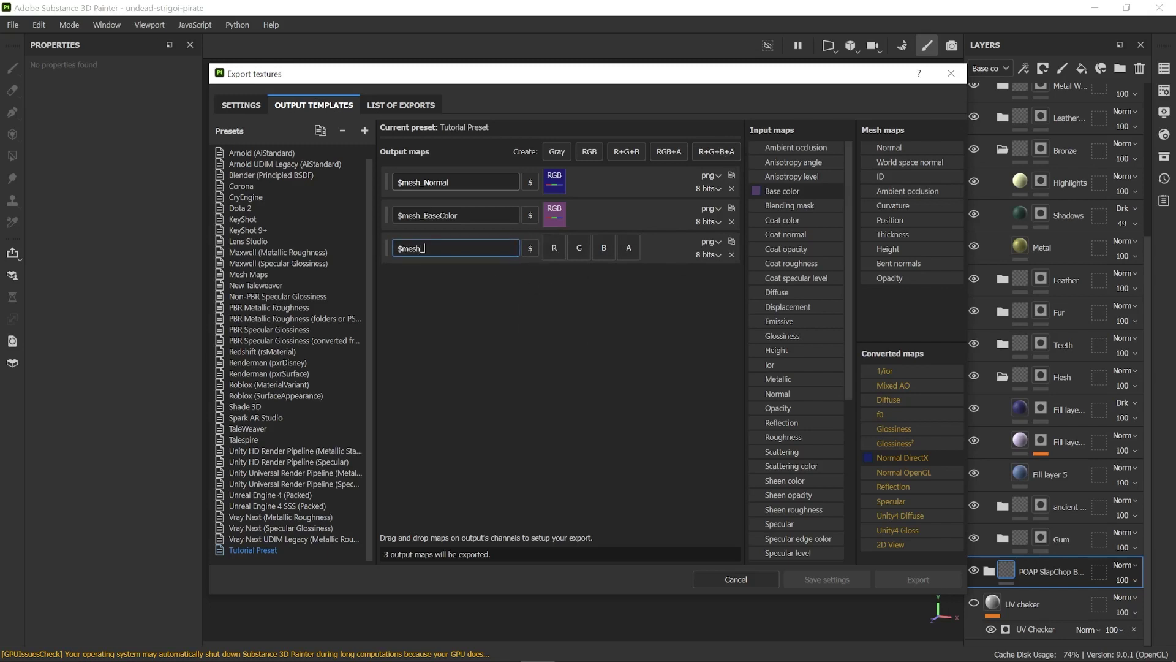
{"action": "type", "text": "MAOR"}
{"action": "left_click", "coordinate": [516, 319]}
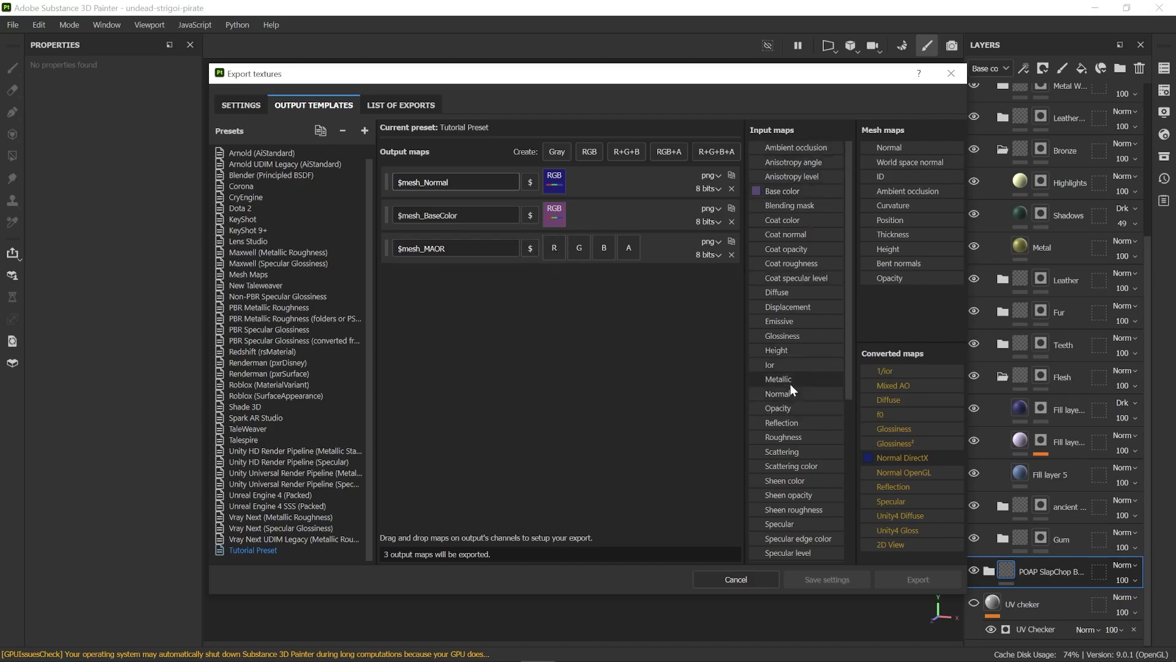
Pack the $mesh_MAOR map from gray channels: Metallic into R, Ambient occlusion into G and converted Glossiness into A
{"action": "left_click_drag", "start_coordinate": [789, 380], "coordinate": [561, 247]}
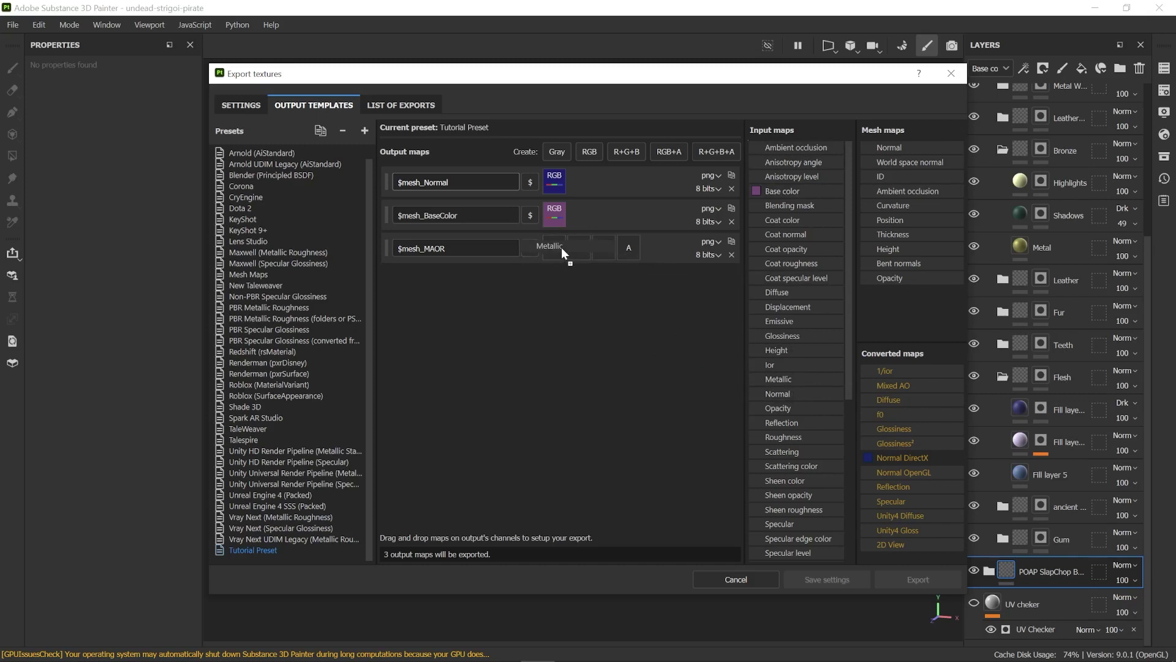
{"action": "left_click_drag", "start_coordinate": [561, 247], "coordinate": [561, 247]}
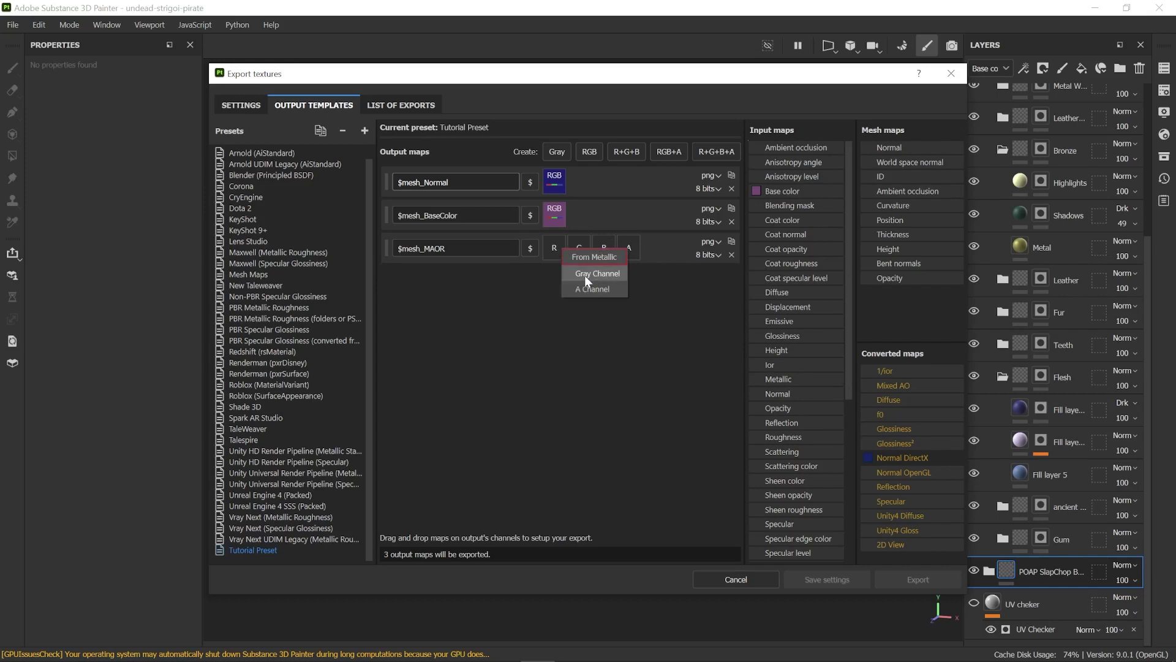
{"action": "left_click", "coordinate": [586, 280]}
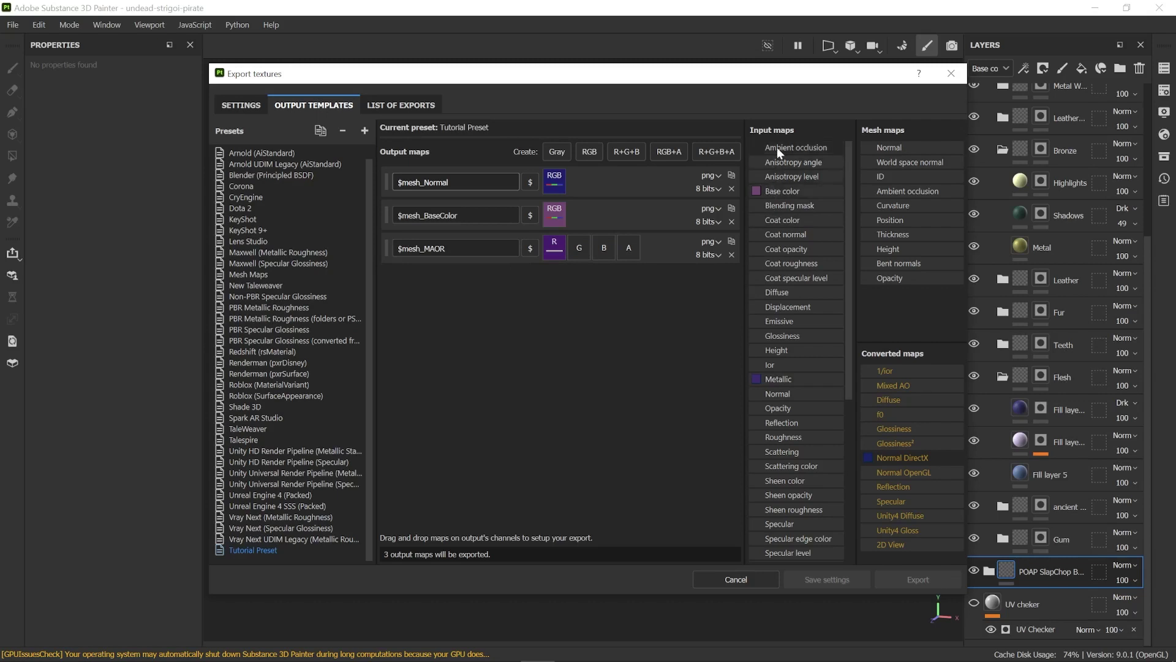
{"action": "left_click_drag", "start_coordinate": [782, 147], "coordinate": [626, 220]}
{"action": "left_click_drag", "start_coordinate": [582, 241], "coordinate": [582, 241]}
{"action": "left_click", "coordinate": [596, 266]}
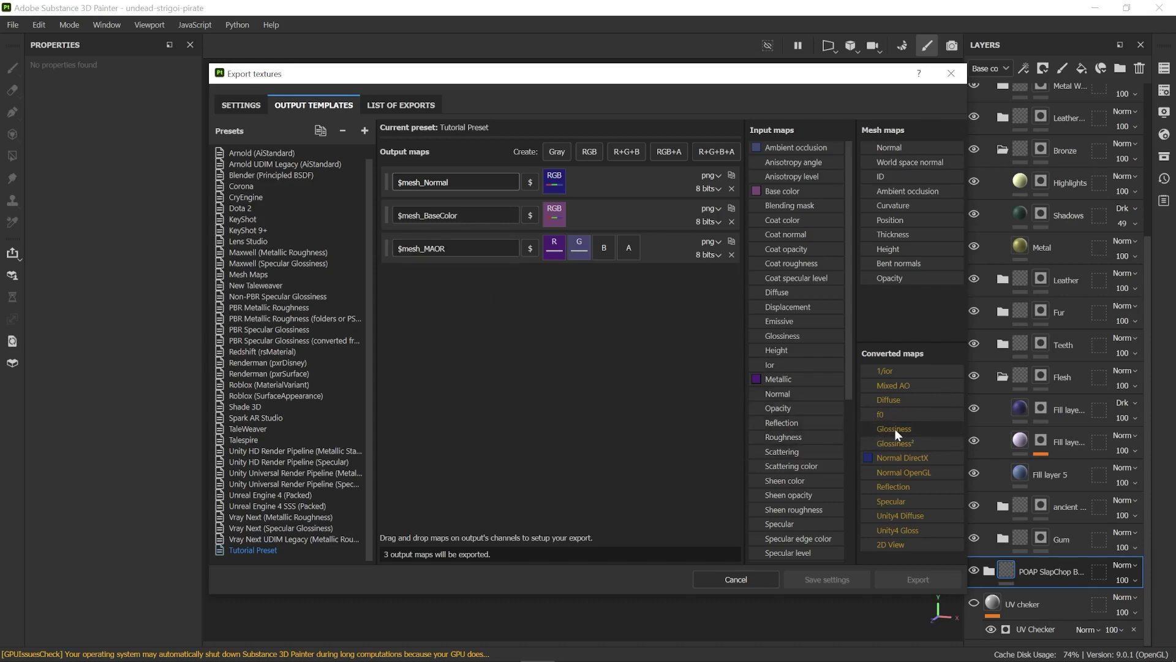
{"action": "left_click_drag", "start_coordinate": [895, 429], "coordinate": [637, 248]}
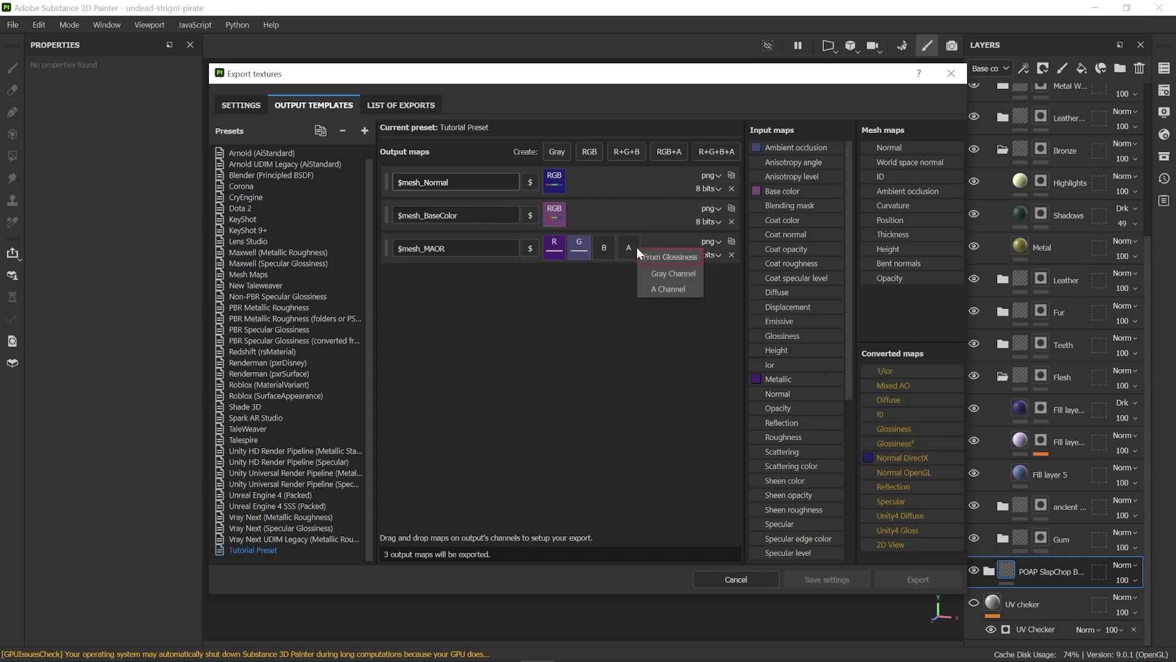
{"action": "left_click", "coordinate": [675, 274]}
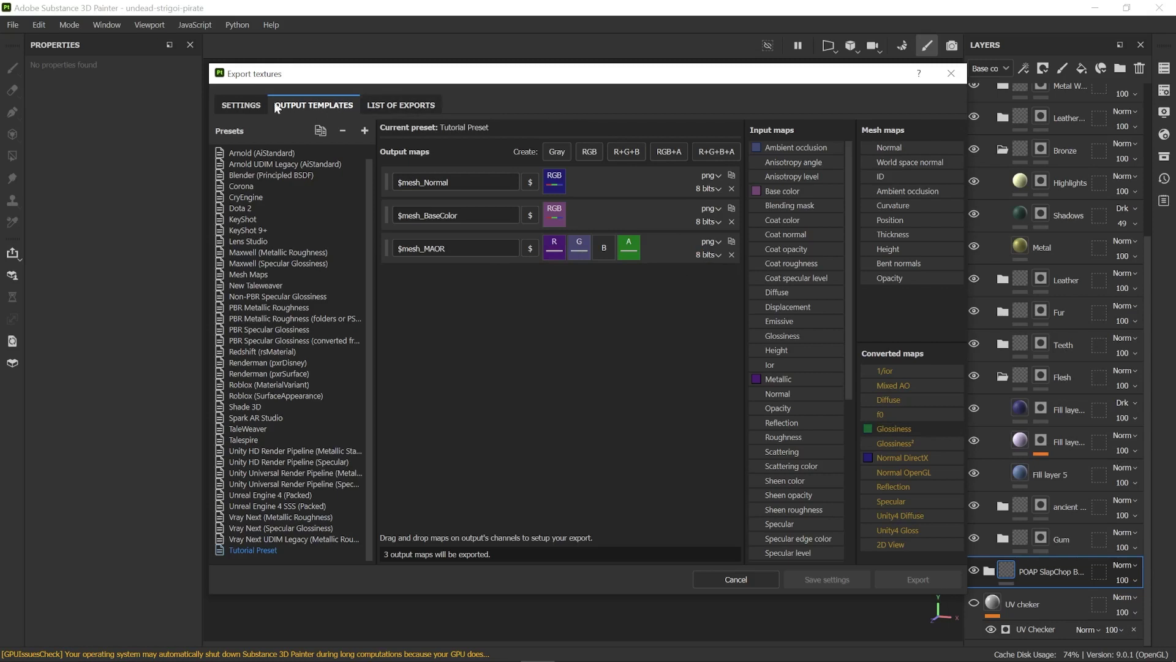
Set the texture size to 1024 in the general export parameters
{"action": "left_click", "coordinate": [240, 107]}
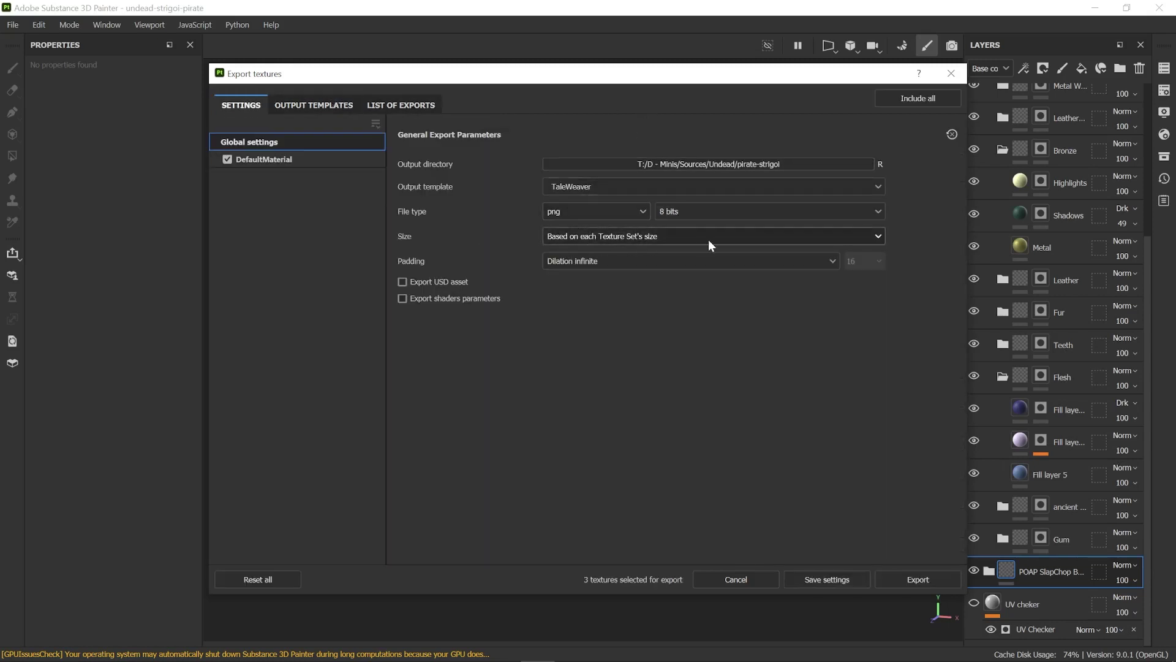
{"action": "left_click", "coordinate": [571, 239]}
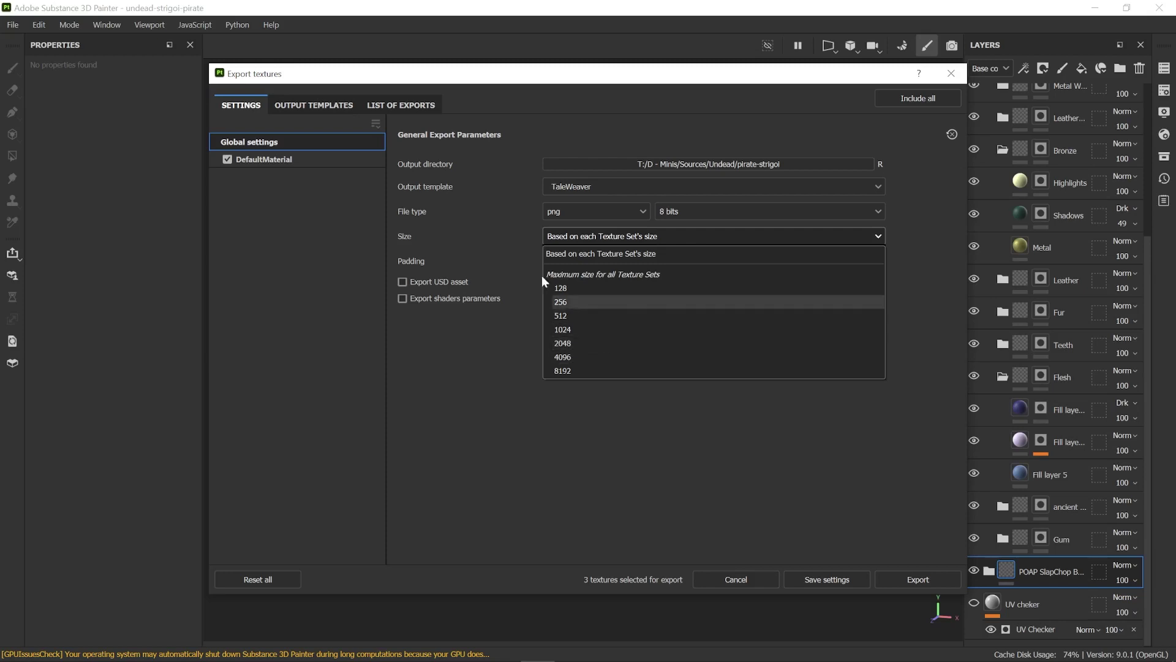
{"action": "left_click", "coordinate": [576, 328]}
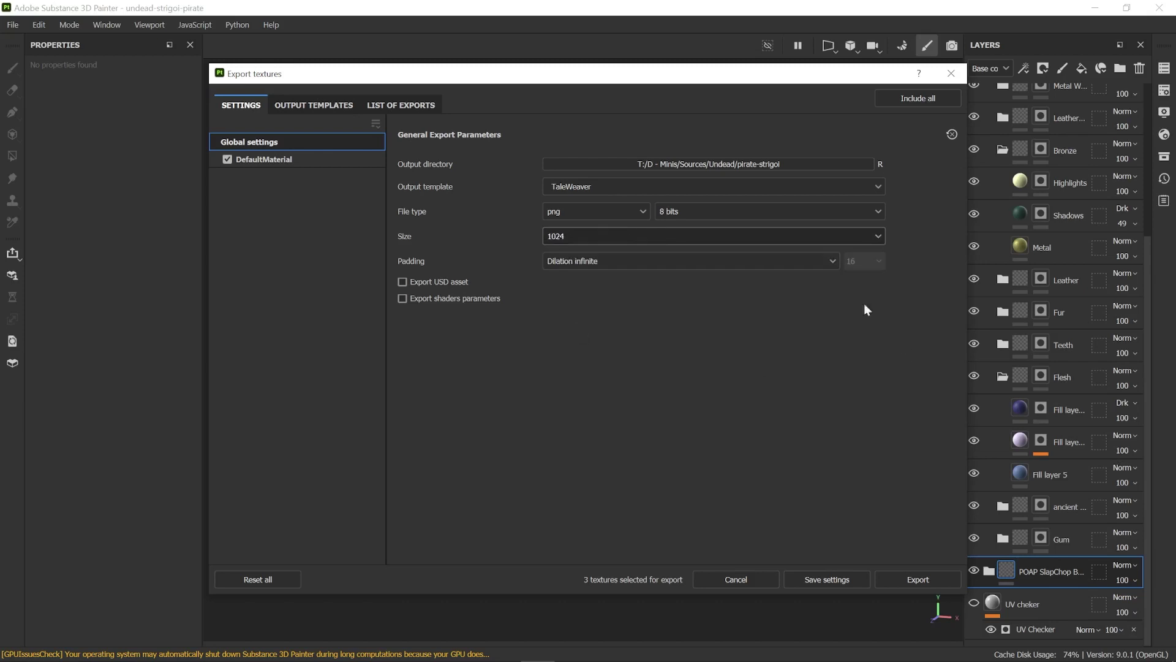
Set the output directory to the undead-strigoi-pirate folder in TaleWeaverLite/Assets and export the textures
{"action": "left_click", "coordinate": [813, 167]}
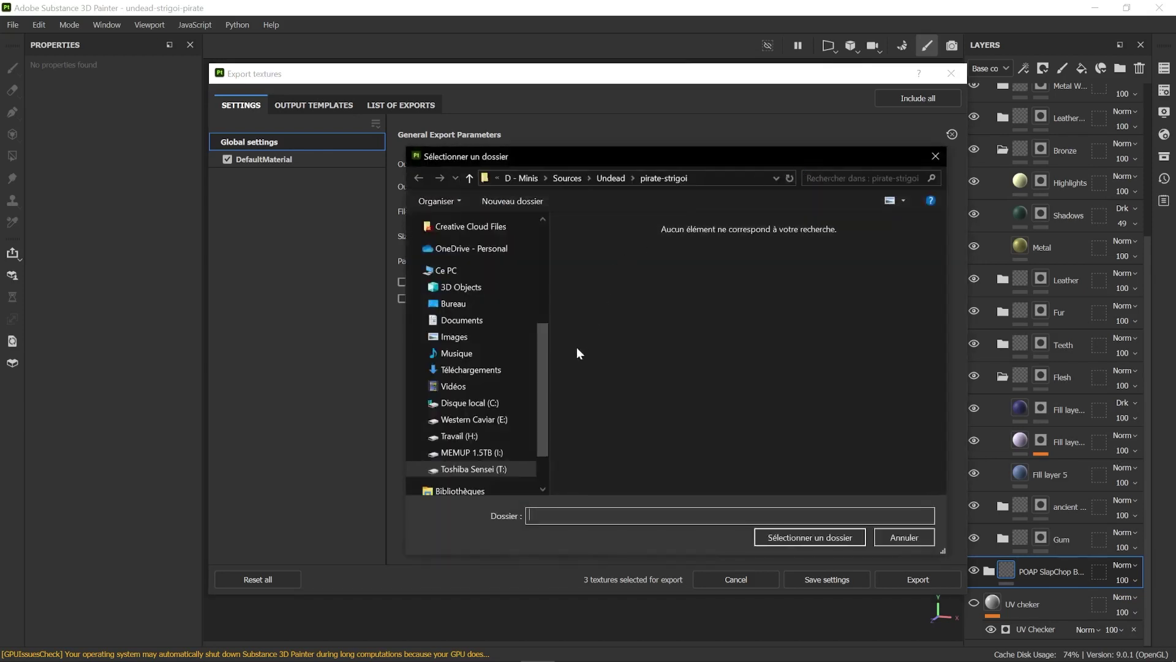
{"action": "left_click_drag", "start_coordinate": [549, 375], "coordinate": [535, 274]}
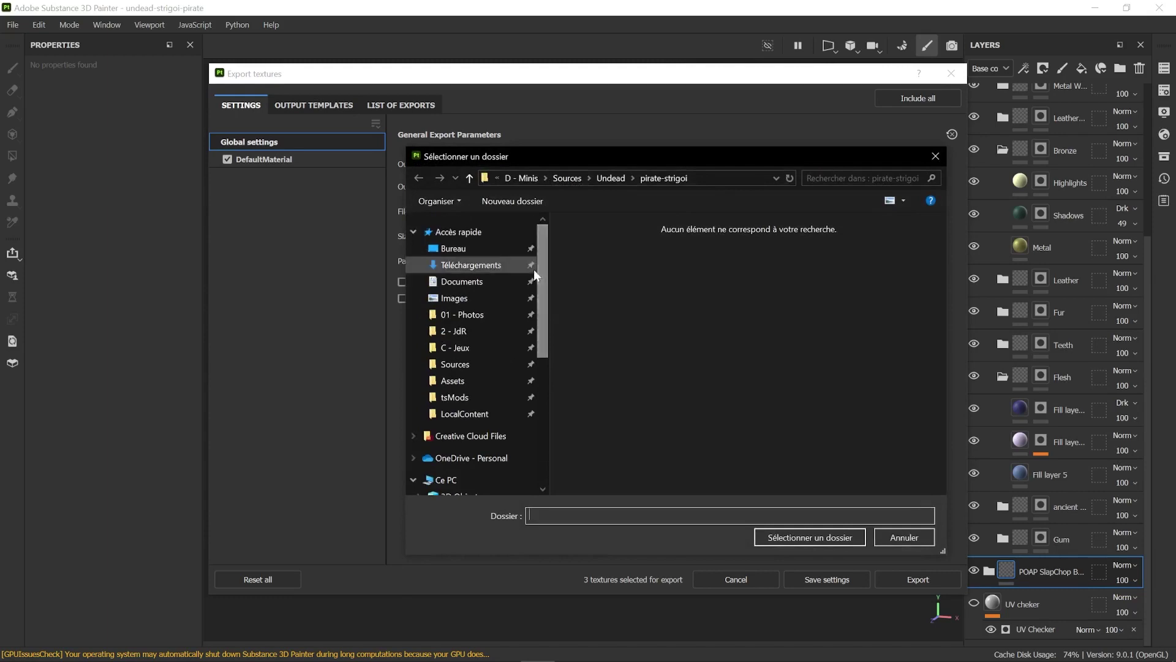
{"action": "left_click", "coordinate": [469, 385]}
{"action": "key", "text": "alt+Tab"}
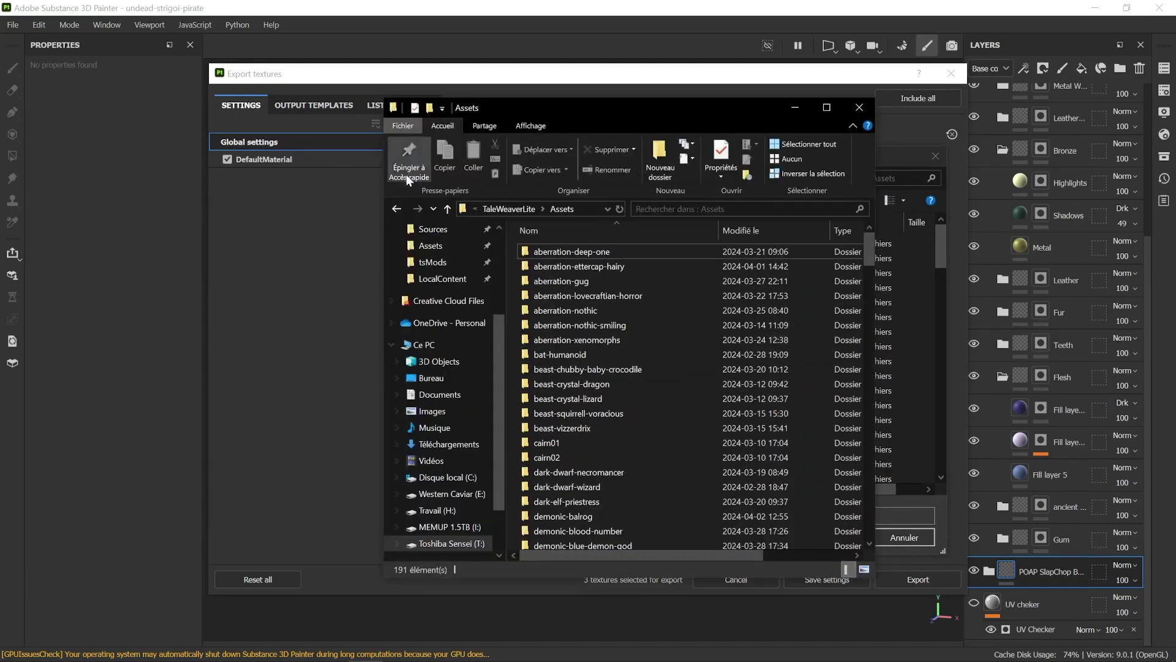
{"action": "left_click", "coordinate": [794, 108]}
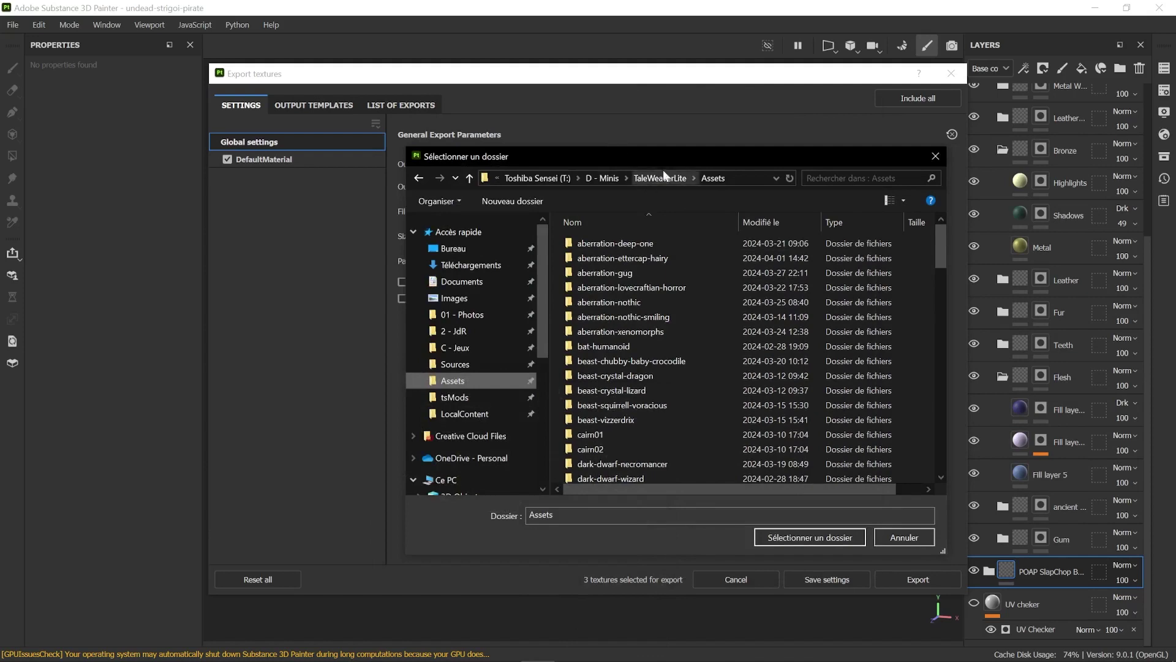
{"action": "left_click_drag", "start_coordinate": [669, 156], "coordinate": [650, 151]}
{"action": "scroll", "coordinate": [655, 232], "scroll_direction": "down", "scroll_amount": 6}
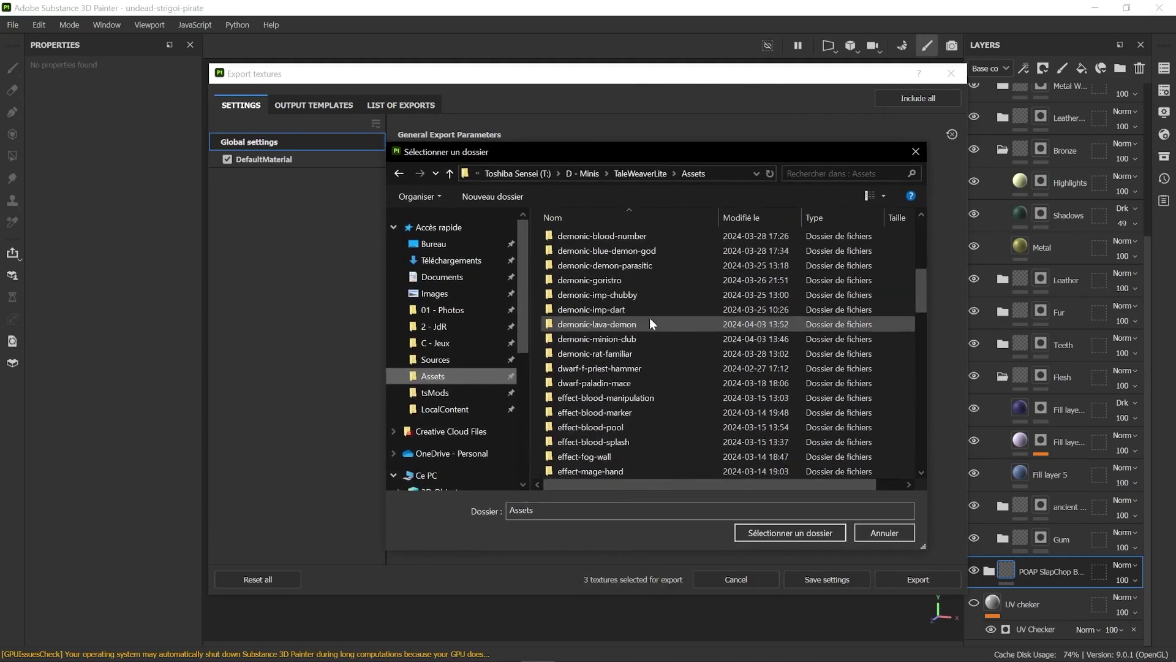
{"action": "scroll", "coordinate": [651, 319], "scroll_direction": "down", "scroll_amount": 15}
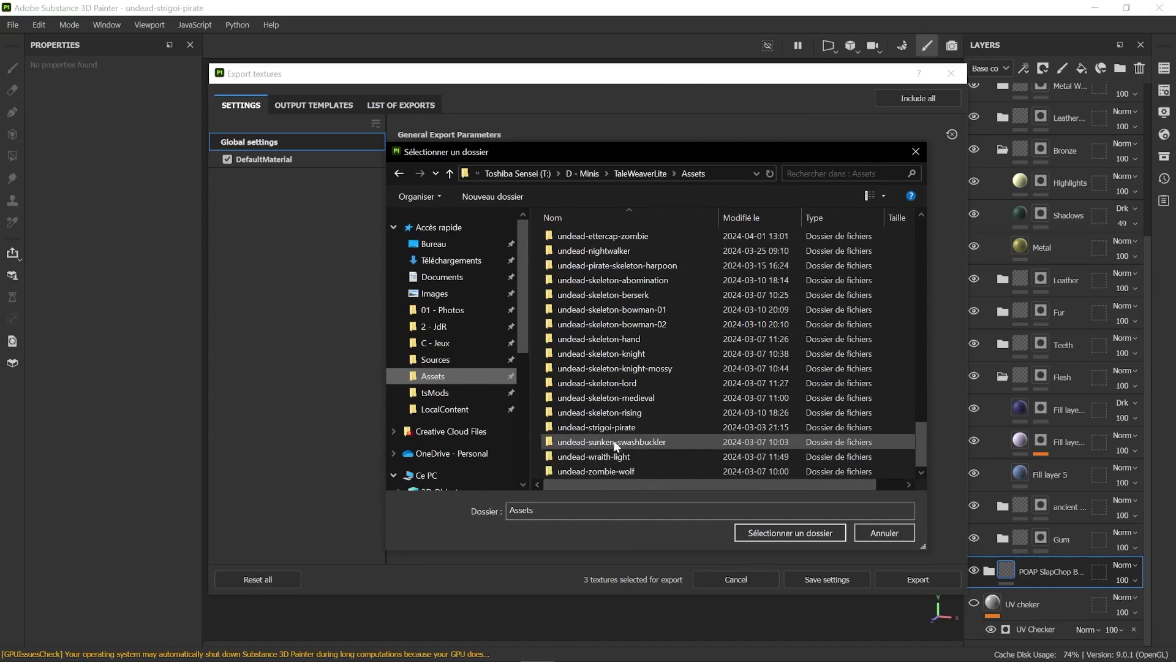
{"action": "double_click", "coordinate": [599, 427]}
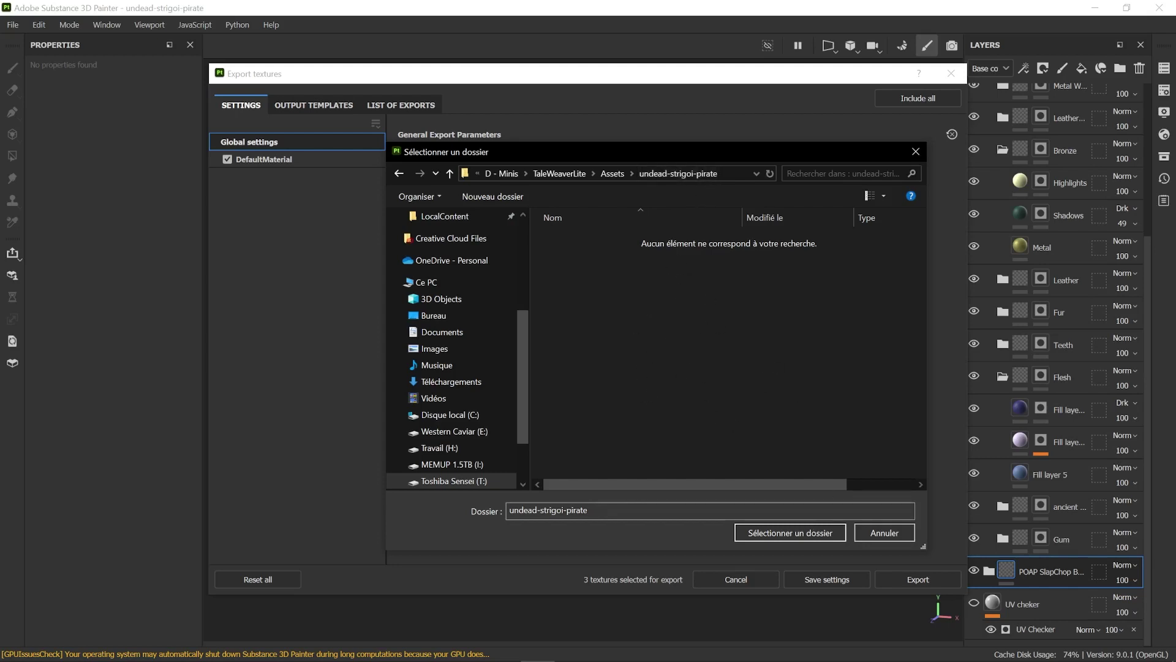
{"action": "left_click", "coordinate": [807, 542]}
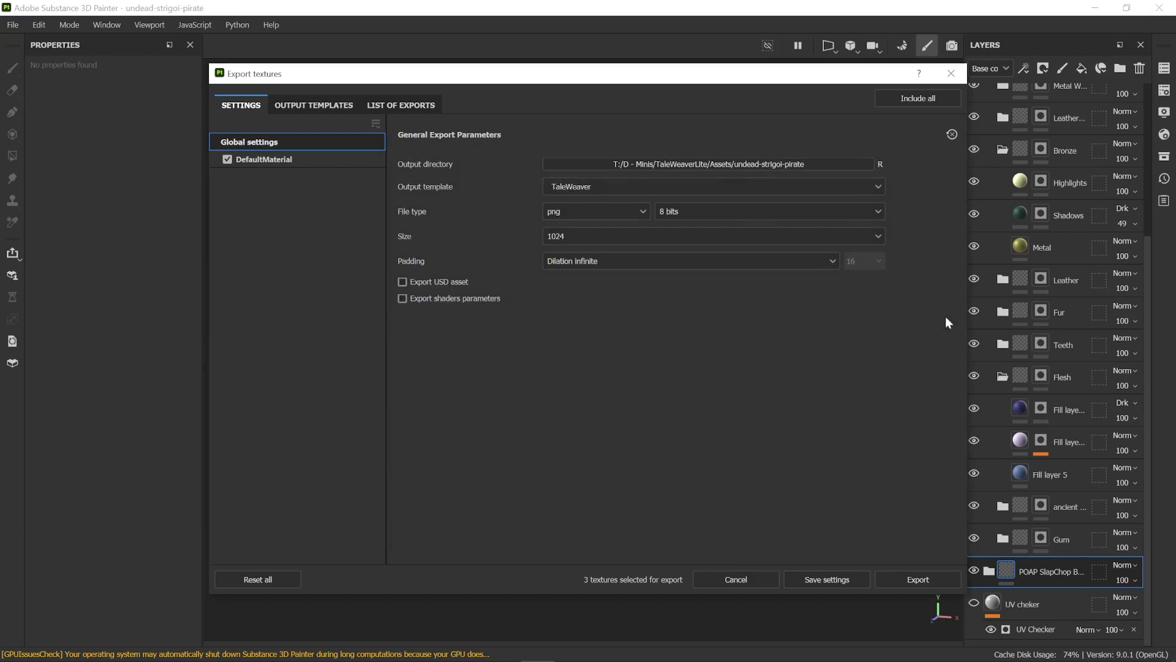
{"action": "left_click", "coordinate": [920, 580]}
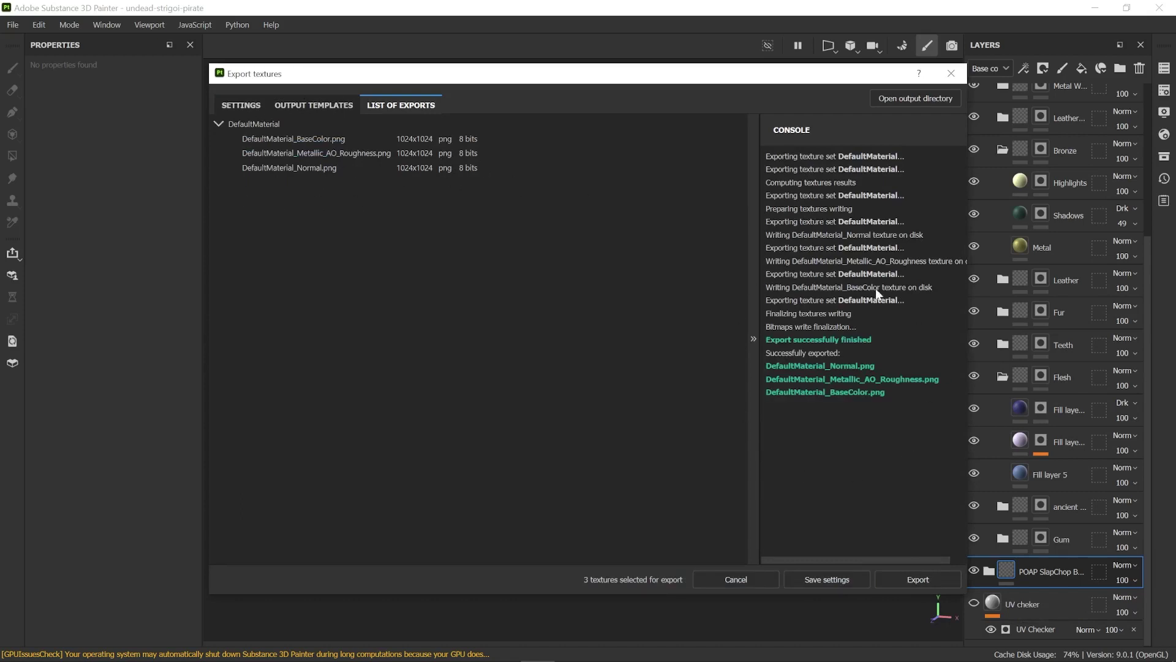
{"action": "left_click", "coordinate": [950, 75]}
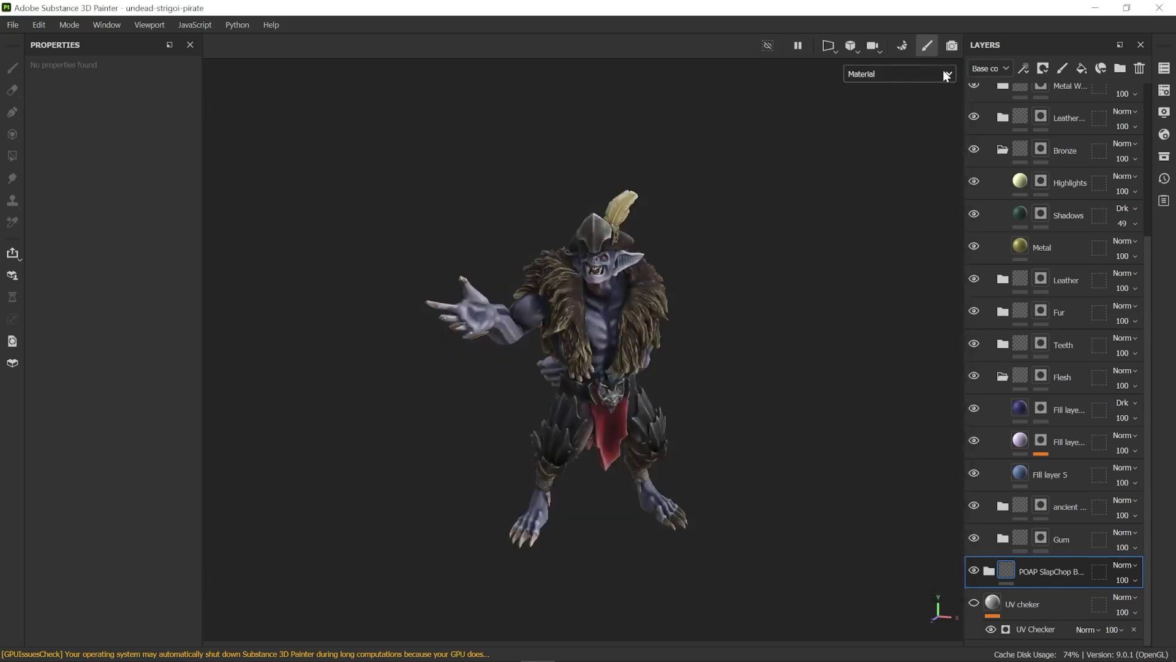
Export the mesh without displacement/tessellation as undead-strigoi-pirate.obj into the undead-strigoi-pirate folder in TaleWeaverLite/Assets
{"action": "left_click", "coordinate": [12, 25]}
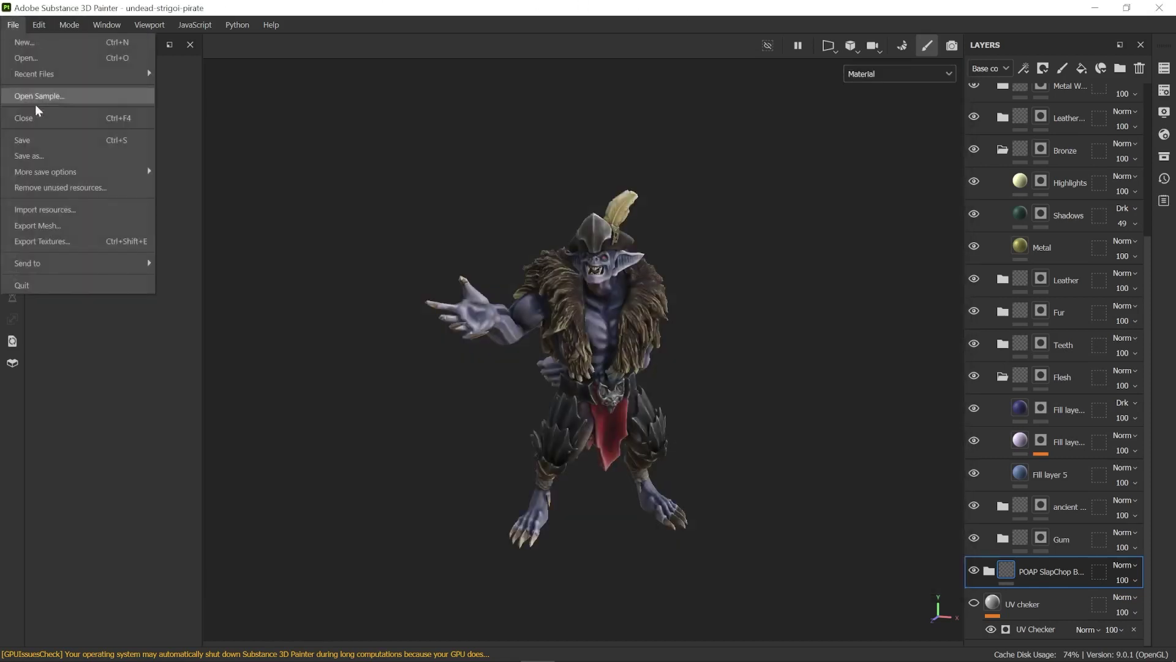
{"action": "left_click", "coordinate": [57, 222]}
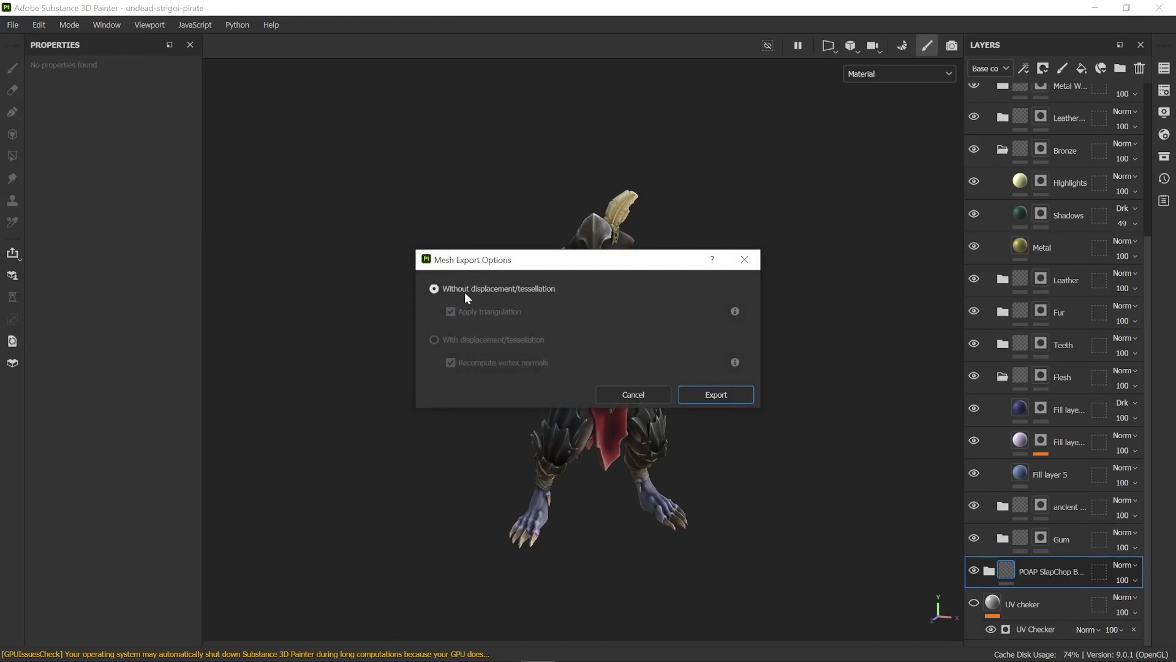
{"action": "left_click", "coordinate": [711, 398]}
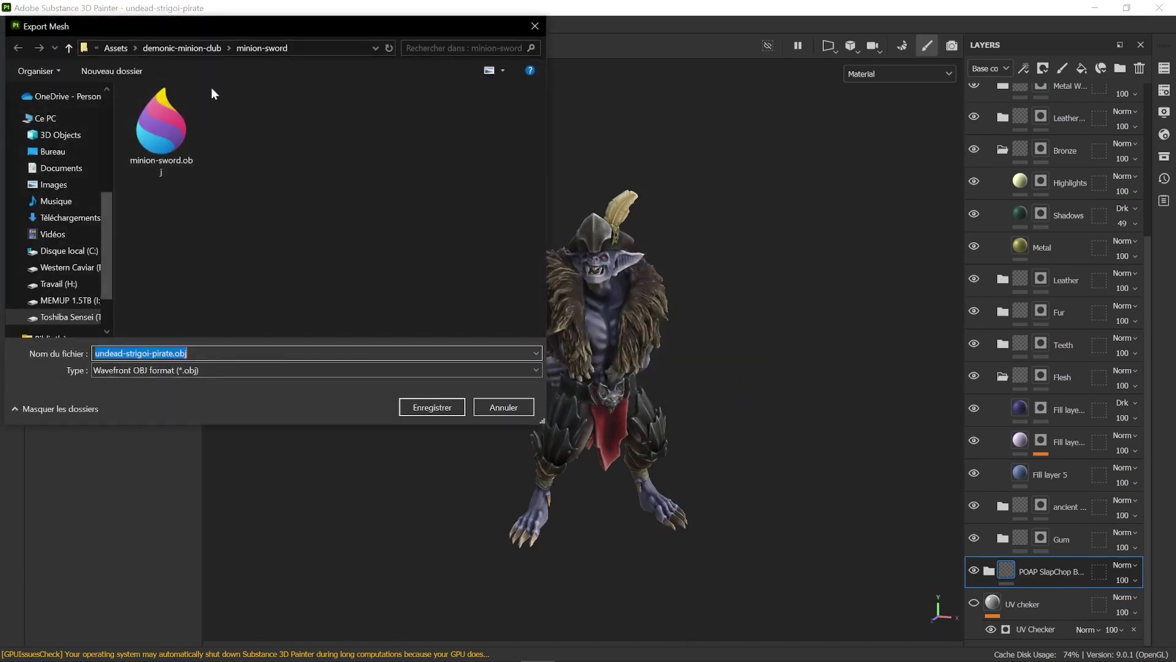
{"action": "left_click", "coordinate": [116, 48]}
{"action": "scroll", "coordinate": [204, 266], "scroll_direction": "down", "scroll_amount": 10}
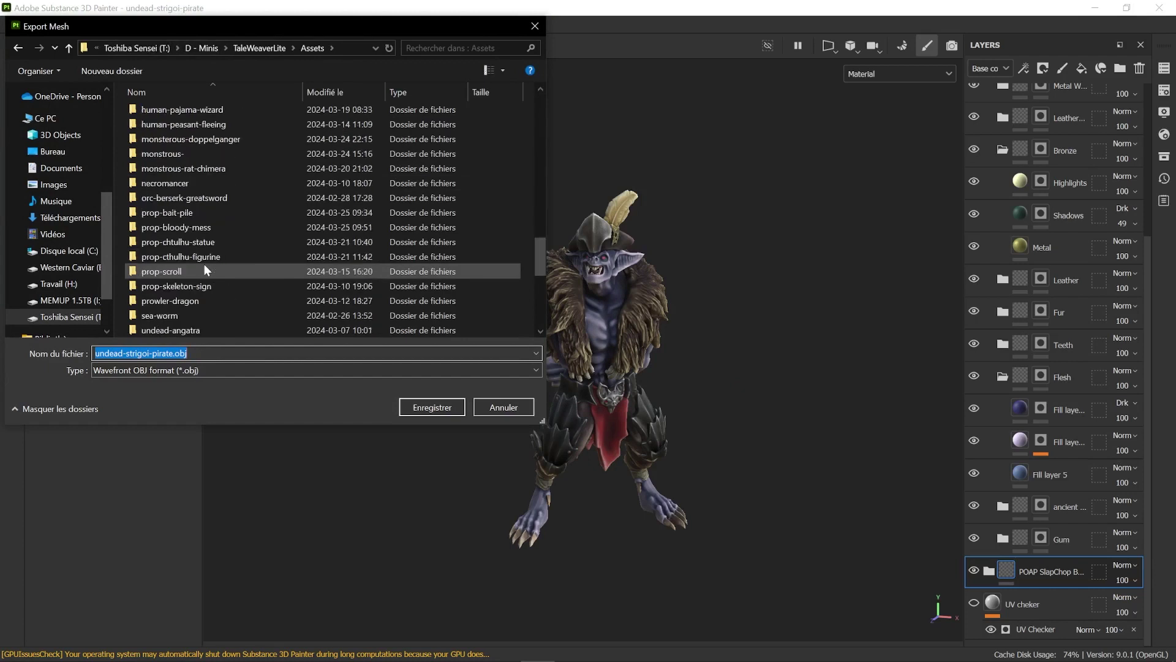
{"action": "scroll", "coordinate": [204, 270], "scroll_direction": "down", "scroll_amount": 5}
{"action": "left_click", "coordinate": [205, 286]}
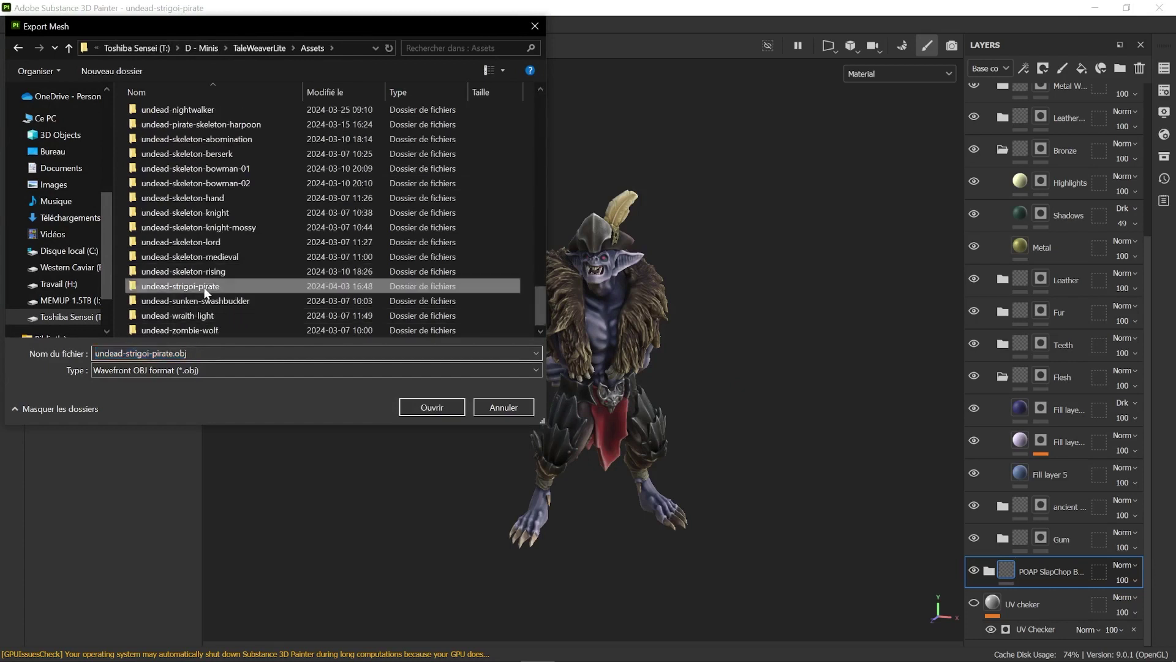
{"action": "double_click", "coordinate": [205, 286]}
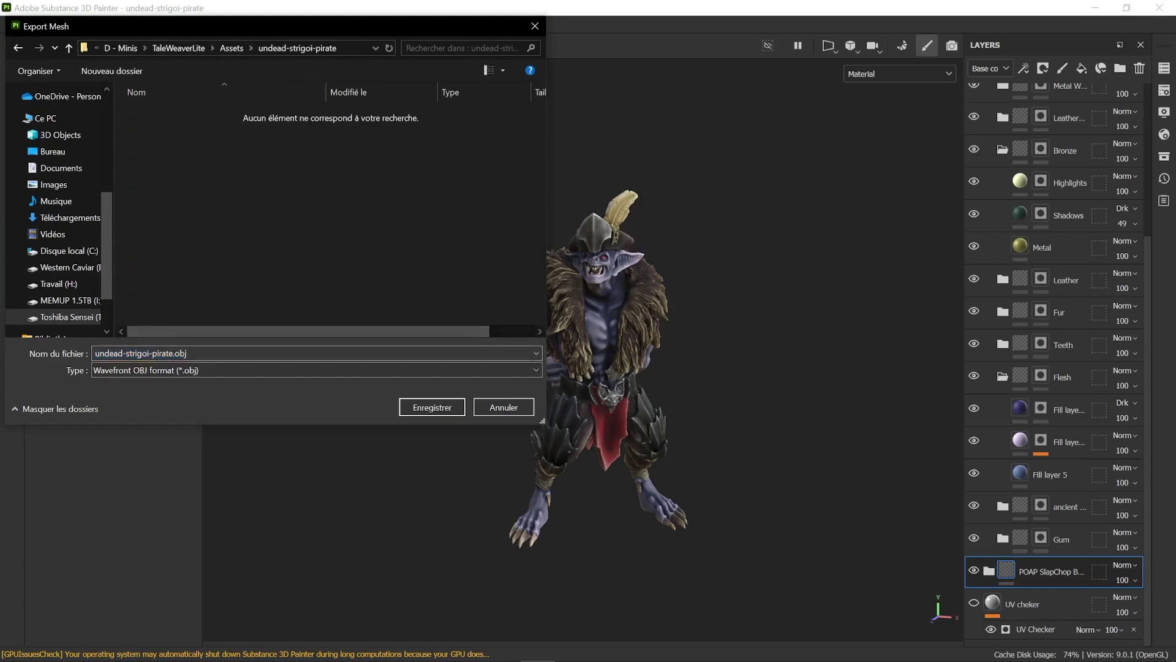
{"action": "left_click", "coordinate": [441, 408]}
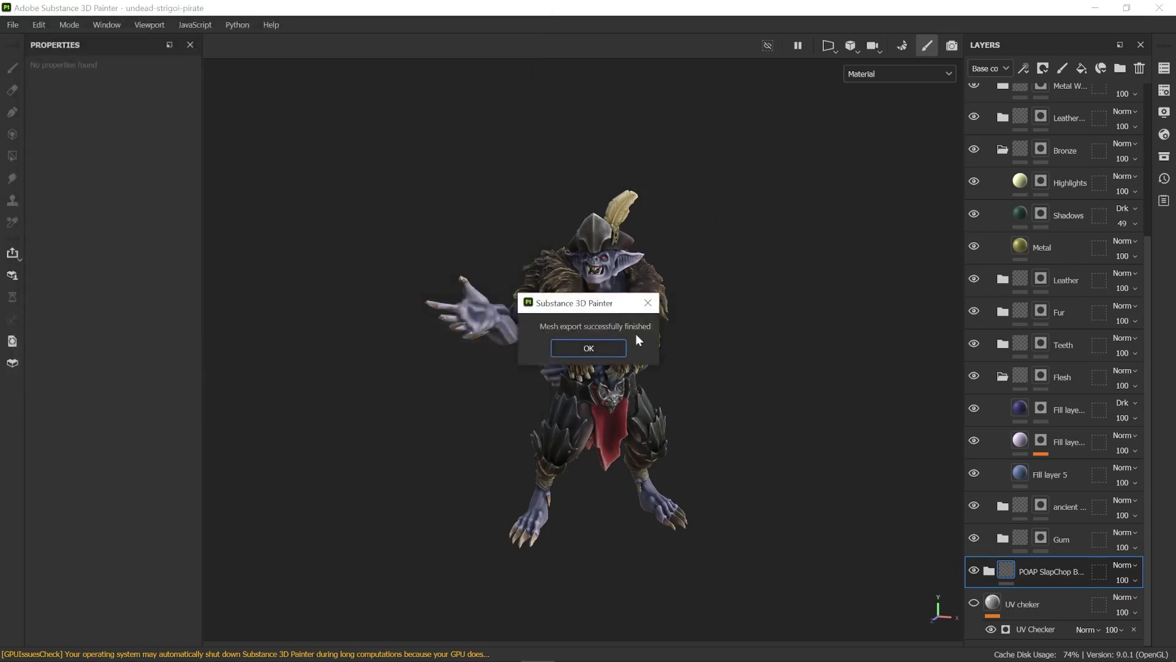
{"action": "left_click", "coordinate": [583, 350]}
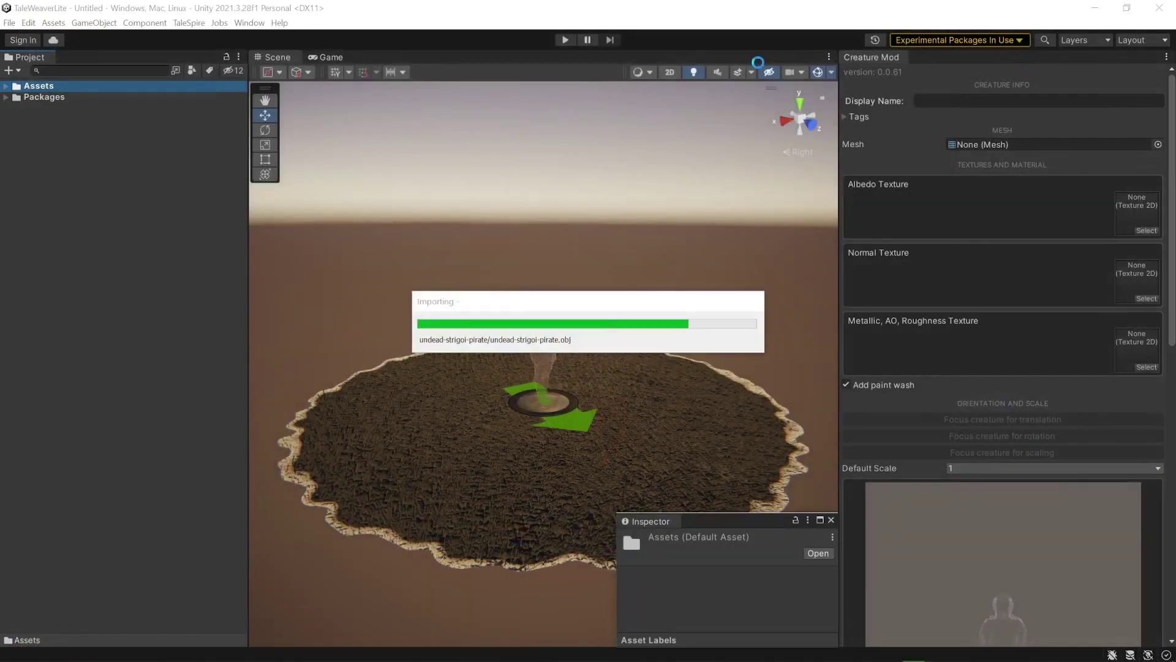
Switch to the TaleWeaverLite project in Unity and expand the undead-strigoi-pirate folder under Assets
{"action": "left_click", "coordinate": [6, 86]}
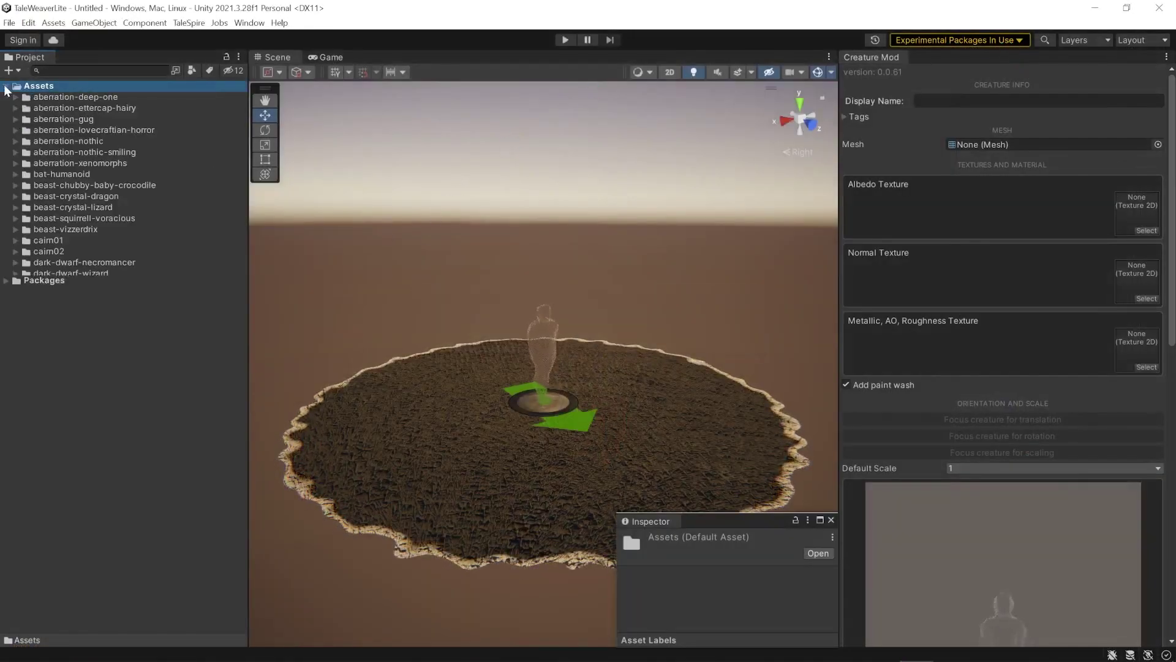
{"action": "scroll", "coordinate": [90, 294], "scroll_direction": "down", "scroll_amount": 15}
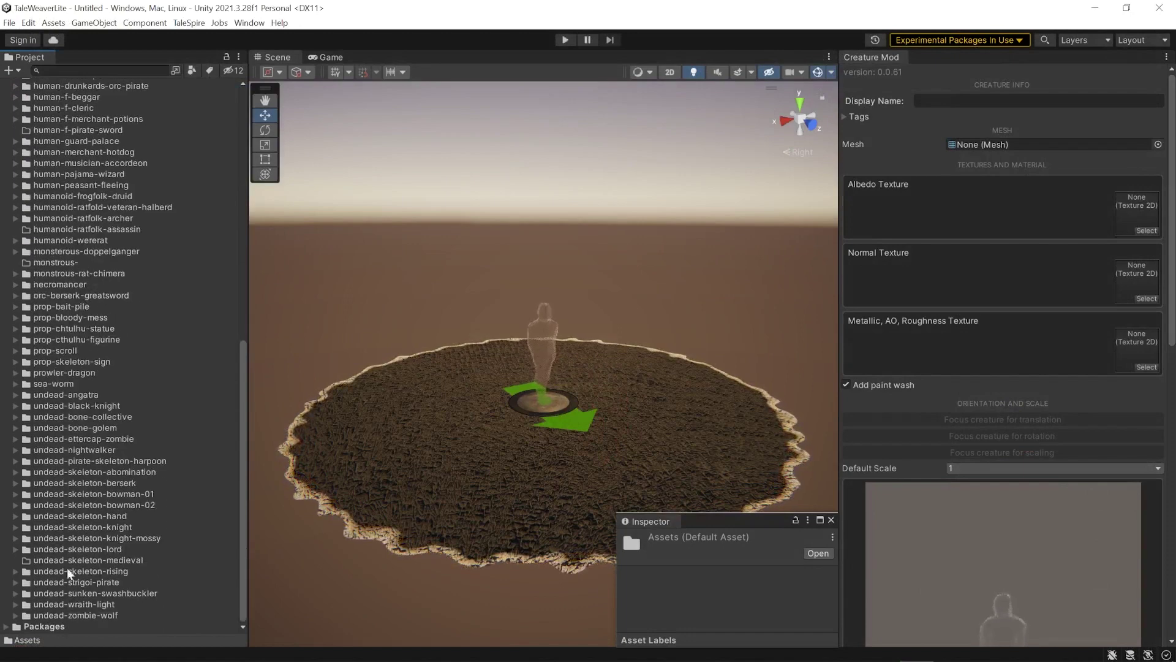
{"action": "left_click", "coordinate": [15, 582]}
Review the Creature Mod settings, from the creature info and texture slots to the load and export options
{"action": "scroll", "coordinate": [1004, 447], "scroll_direction": "down", "scroll_amount": 8}
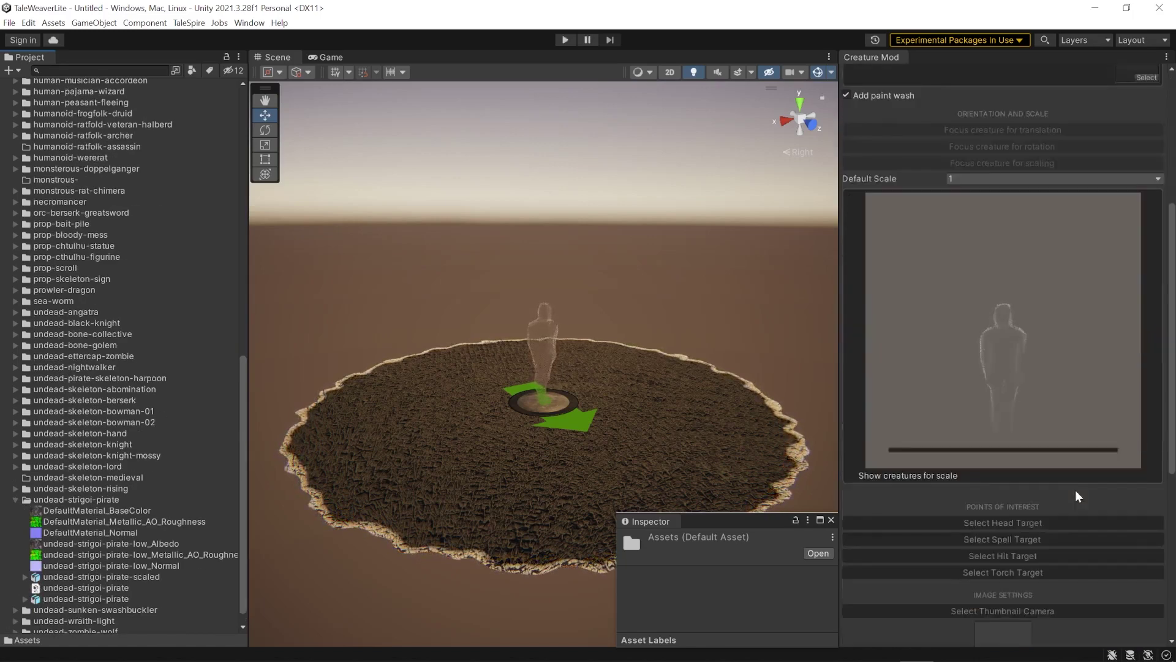
{"action": "scroll", "coordinate": [1075, 490], "scroll_direction": "down", "scroll_amount": 10}
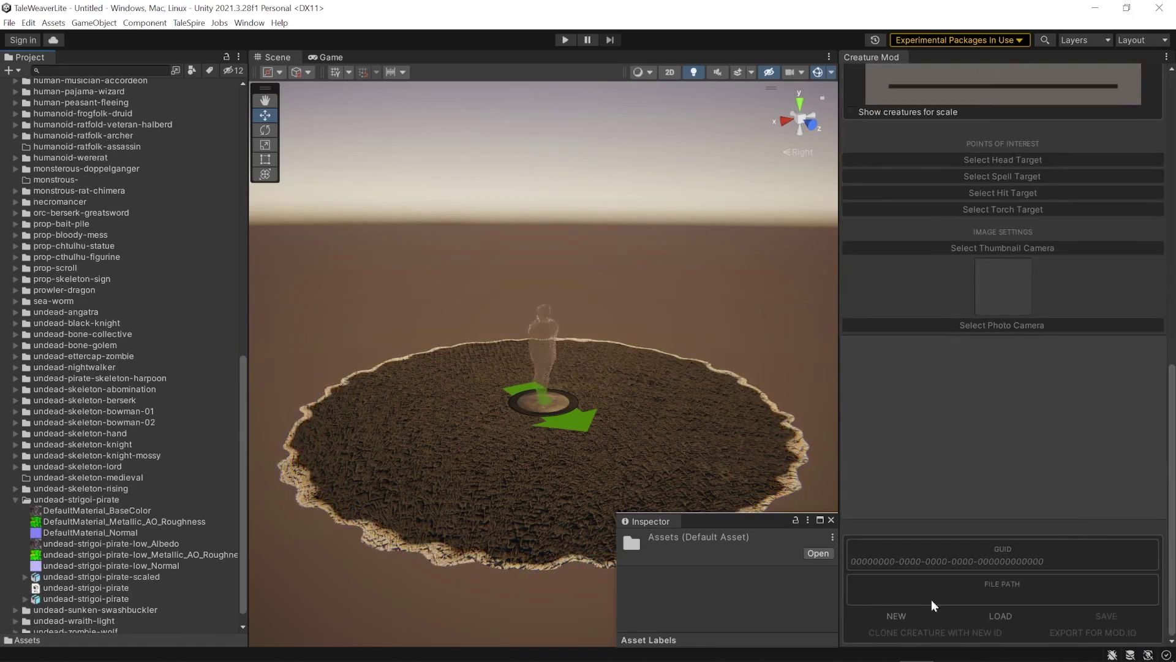
{"action": "scroll", "coordinate": [1002, 480], "scroll_direction": "up", "scroll_amount": 15}
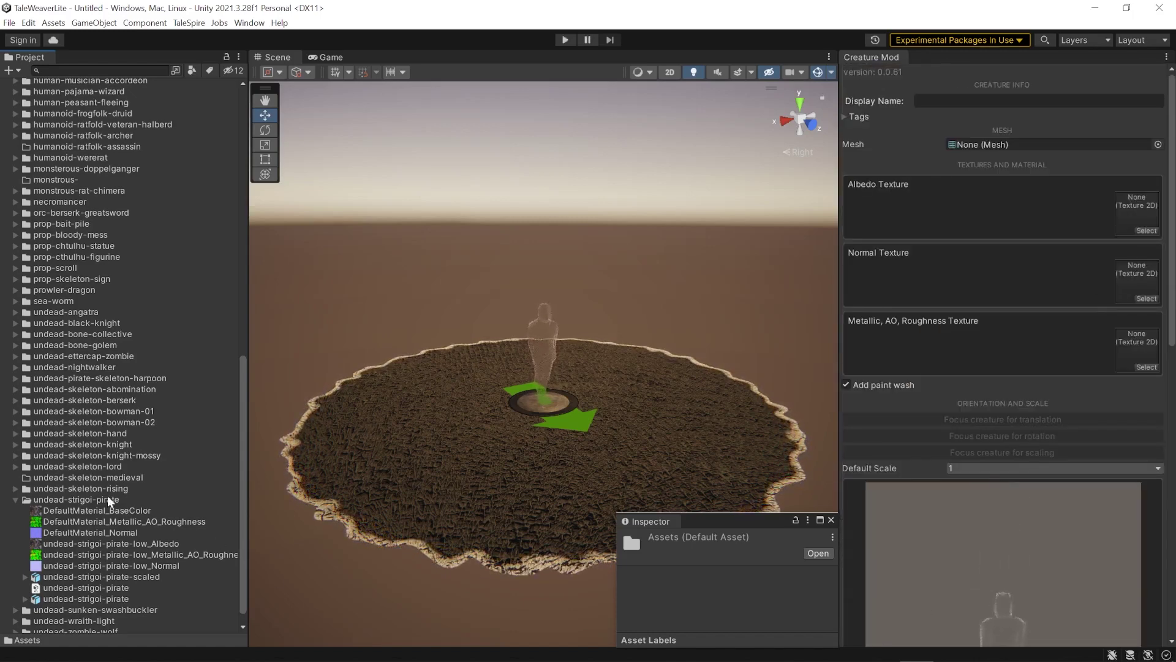
{"action": "scroll", "coordinate": [1002, 473], "scroll_direction": "down", "scroll_amount": 8}
{"action": "scroll", "coordinate": [1002, 473], "scroll_direction": "up", "scroll_amount": 8}
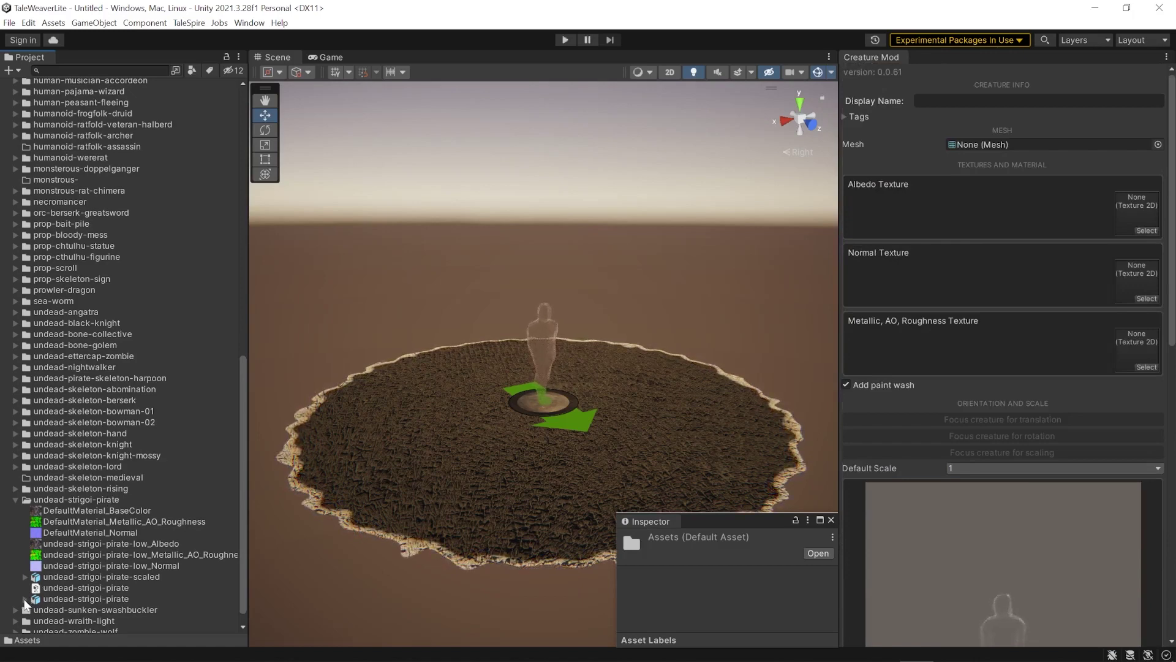
Delete the undead-strigoi-pirate-scaled model from the project and expand the contents of the undead-strigoi-pirate model
{"action": "left_click", "coordinate": [65, 576]}
{"action": "key", "text": "Delete"}
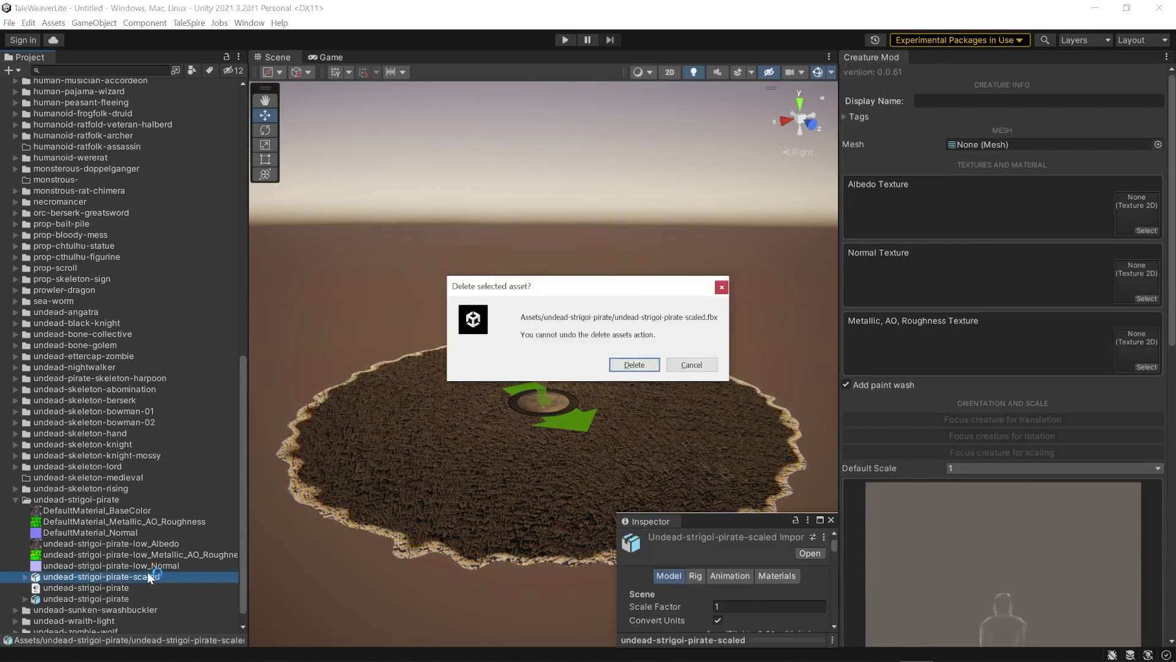
{"action": "left_click", "coordinate": [620, 366]}
{"action": "left_click", "coordinate": [25, 588]}
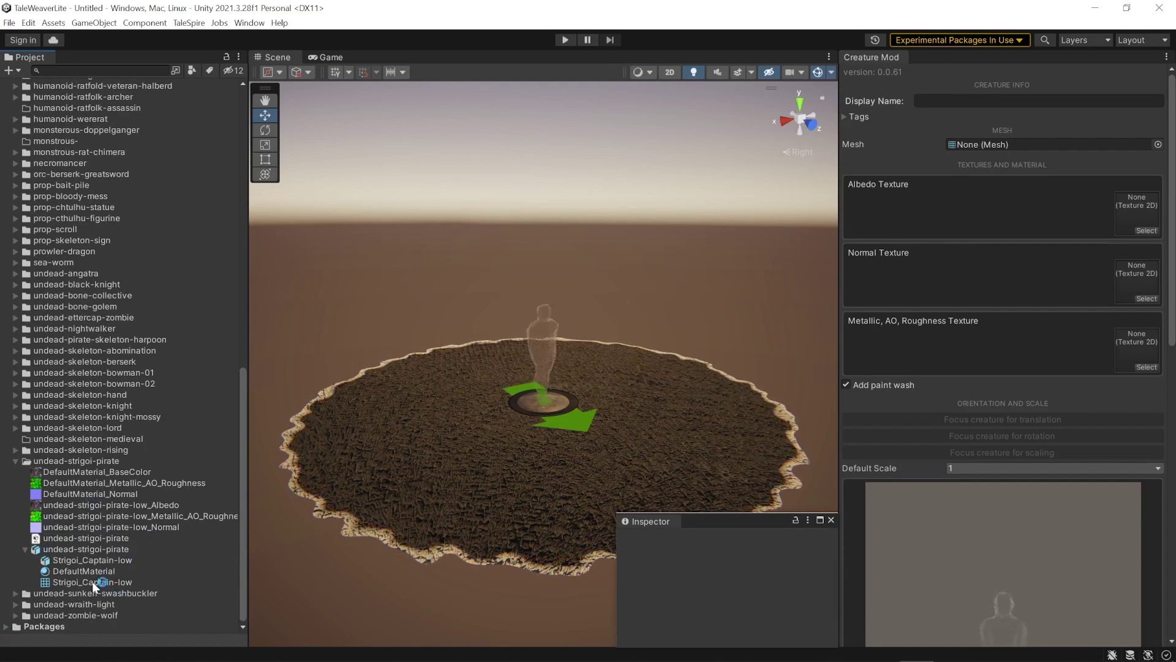
Assign the Strigoi_Captain-low mesh from the undead-strigoi-pirate model as the creature mod's mesh
{"action": "left_click", "coordinate": [98, 582]}
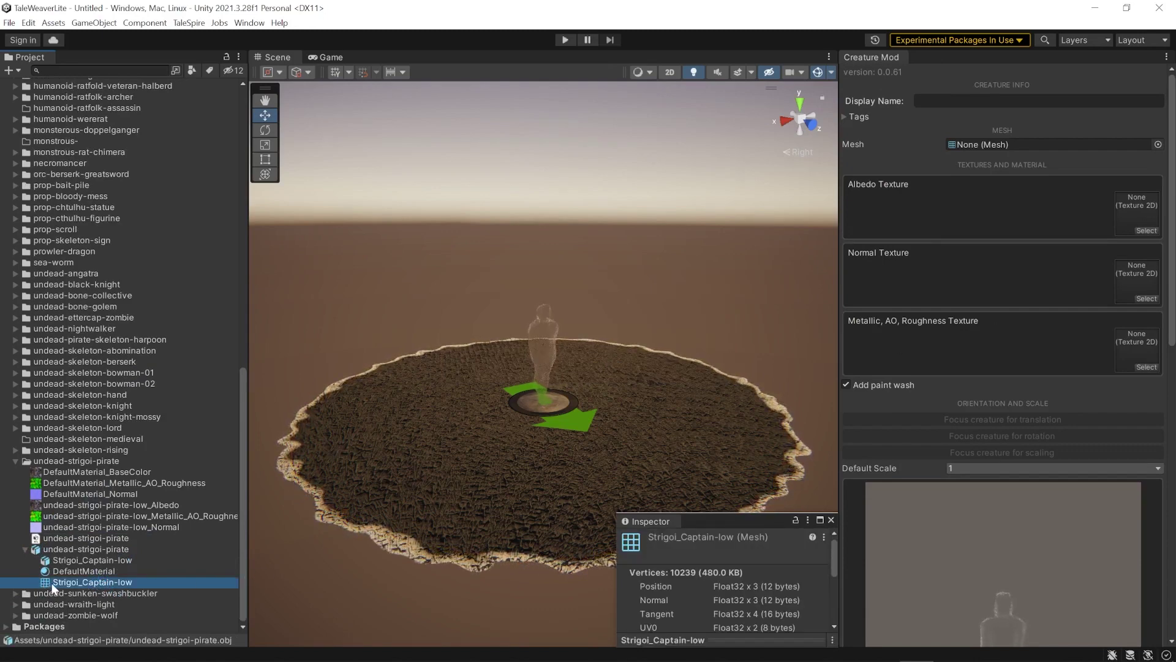
{"action": "left_click_drag", "start_coordinate": [51, 583], "coordinate": [1017, 145]}
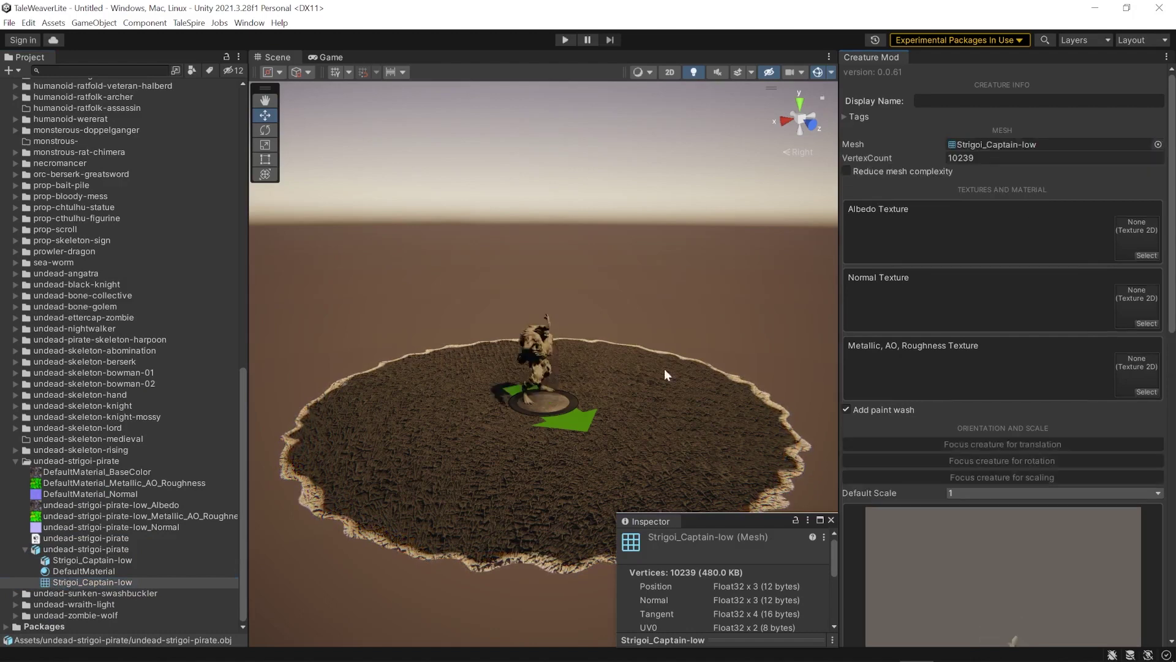
{"action": "left_click", "coordinate": [582, 437]}
{"action": "left_click", "coordinate": [599, 431]}
Set the creature's display name to "Strigoi Pirate"
{"action": "left_click", "coordinate": [959, 101]}
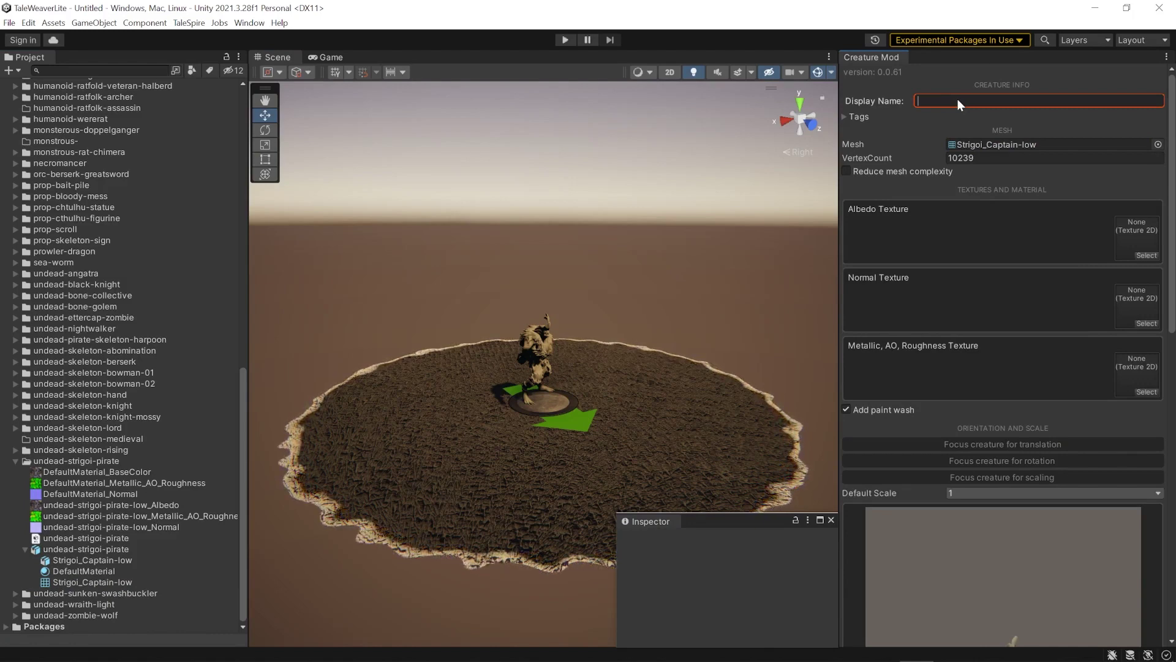
{"action": "type", "text": "Strigoi "}
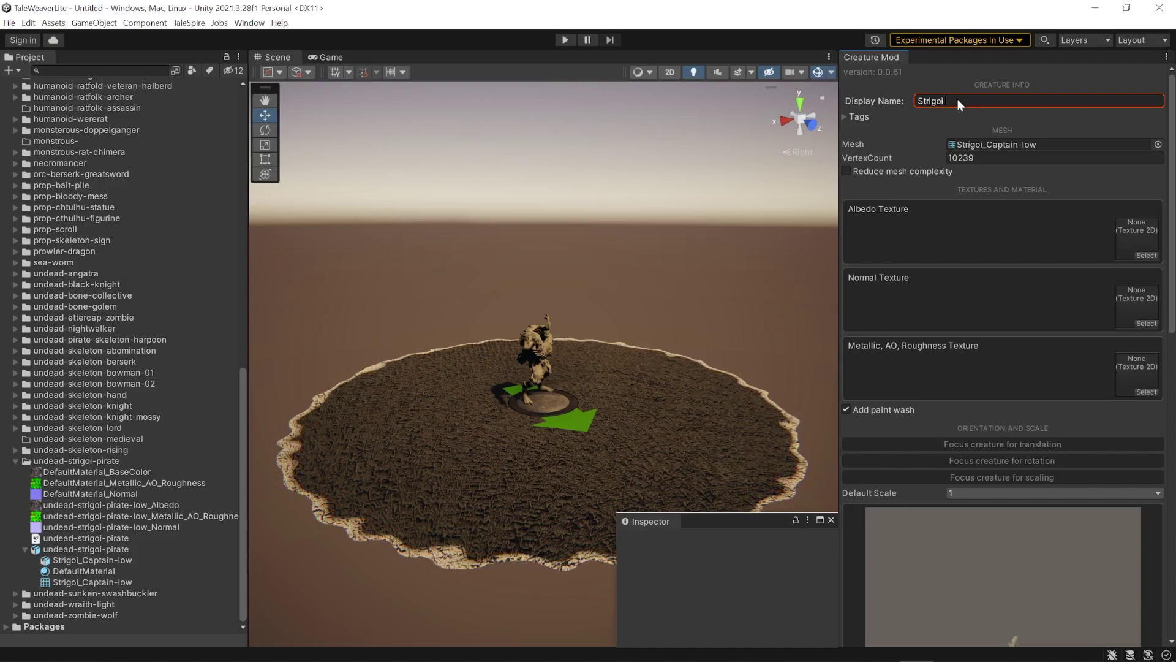
{"action": "type", "text": "Pirate"}
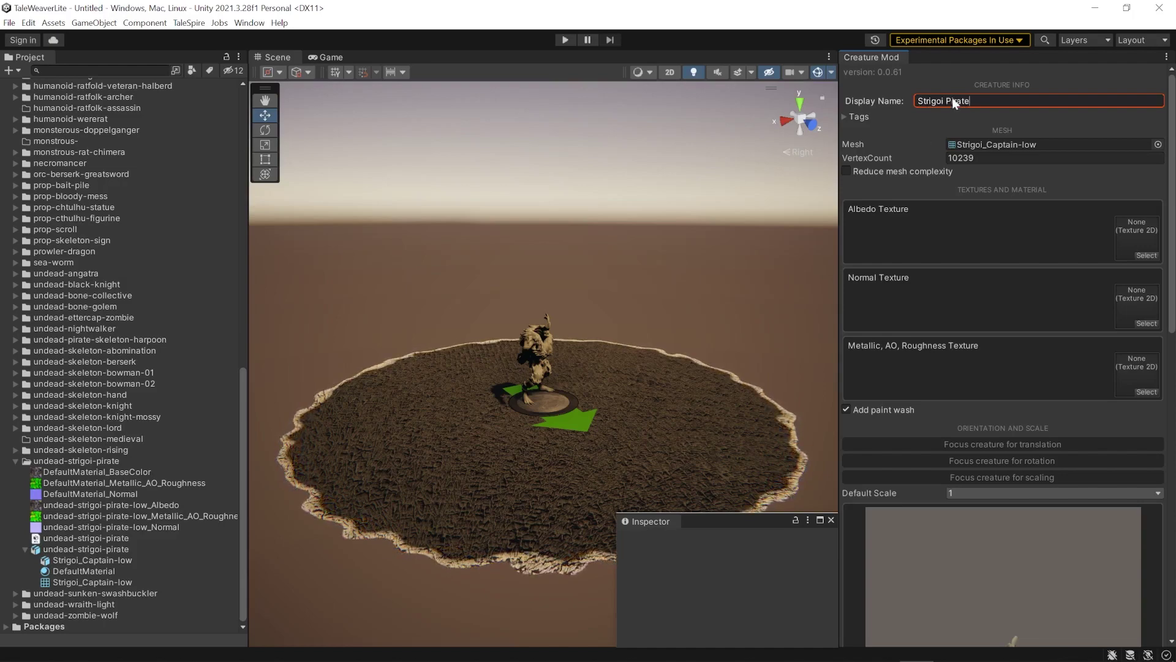
Move the creature along the Z axis to about 0.186 so that it stands centred on its base
{"action": "scroll", "coordinate": [674, 395], "scroll_direction": "up", "scroll_amount": 5}
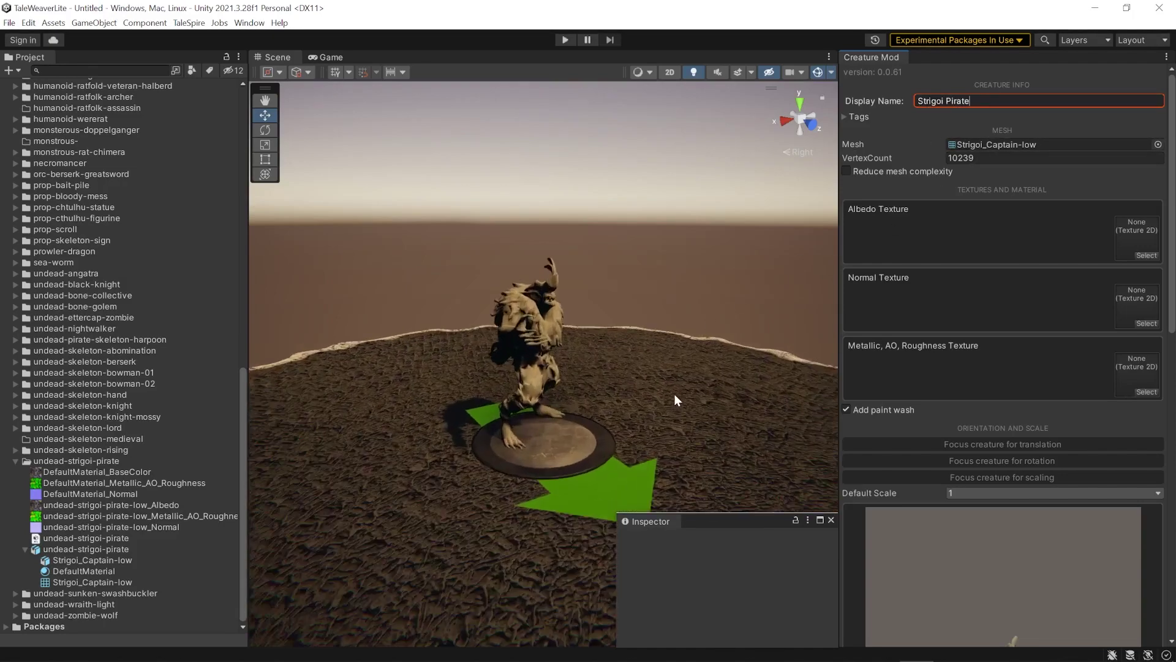
{"action": "scroll", "coordinate": [674, 395], "scroll_direction": "up", "scroll_amount": 2}
{"action": "left_click_drag", "start_coordinate": [682, 394], "coordinate": [466, 392], "text": "alt"}
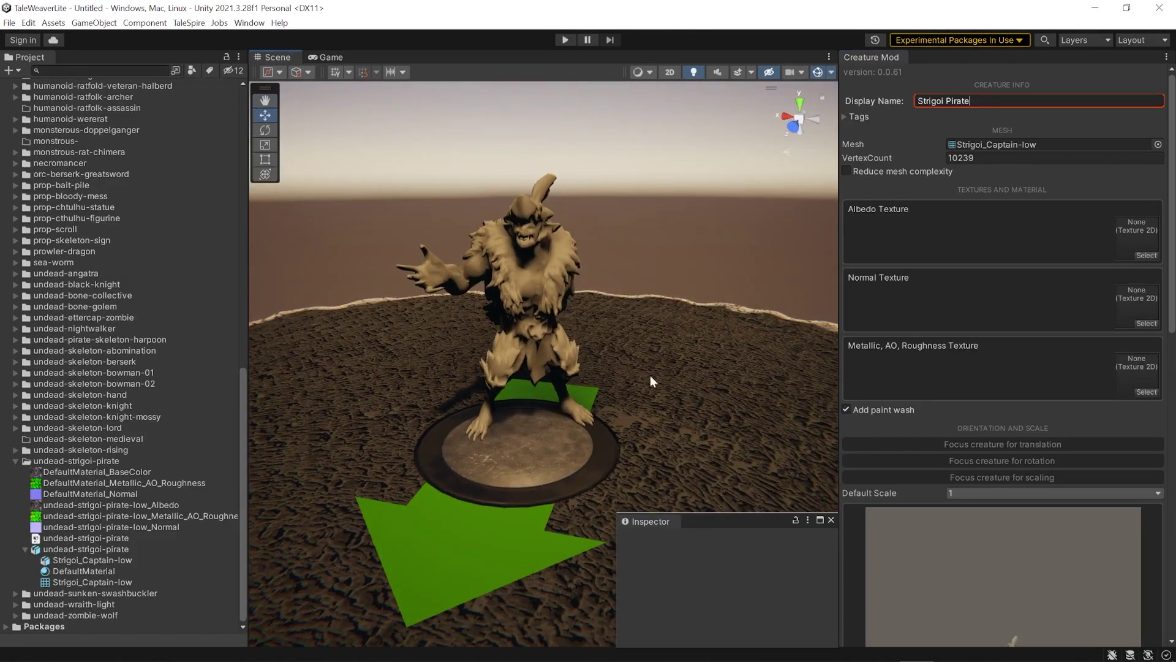
{"action": "left_click", "coordinate": [535, 312]}
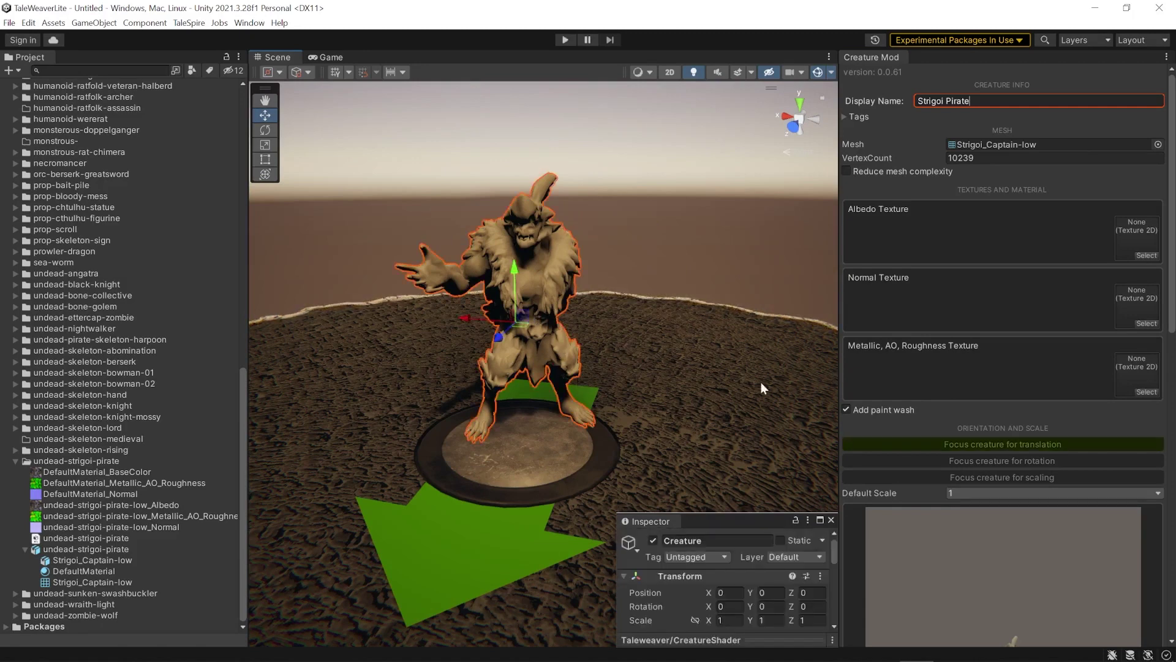
{"action": "left_click_drag", "start_coordinate": [501, 338], "coordinate": [494, 361]}
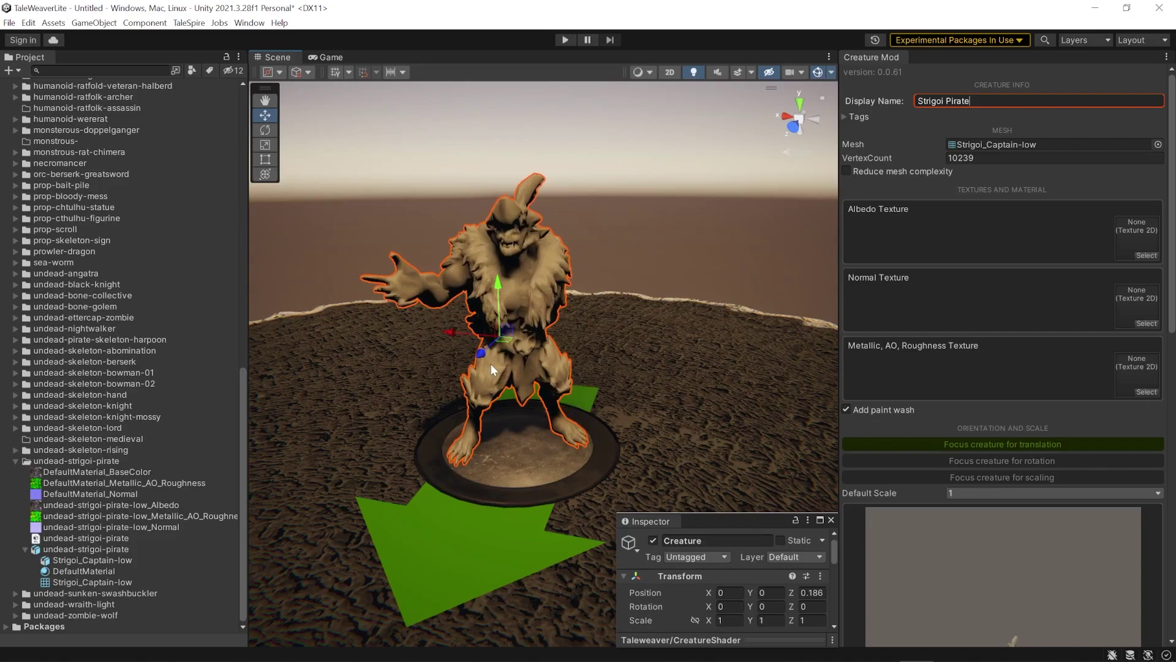
{"action": "left_click_drag", "start_coordinate": [491, 364], "coordinate": [714, 372], "text": "alt"}
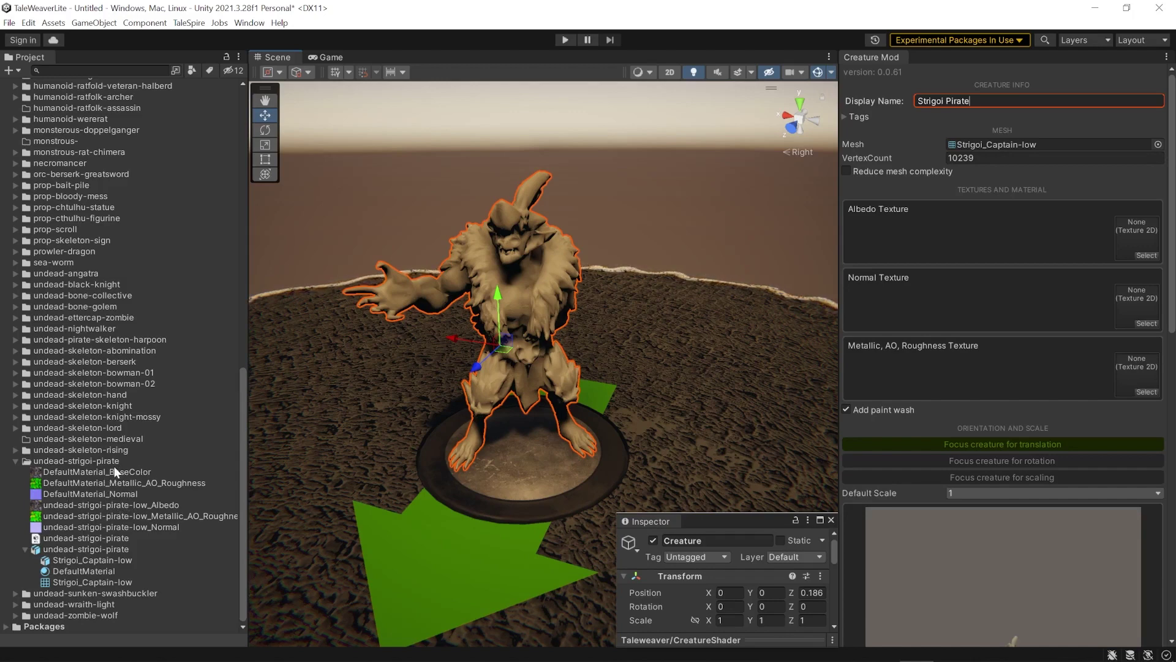
Assign the DefaultMaterial BaseColor, Metallic_AO_Roughness and Normal textures to their matching slots and fix their import settings
{"action": "left_click_drag", "start_coordinate": [723, 414], "coordinate": [1126, 240]}
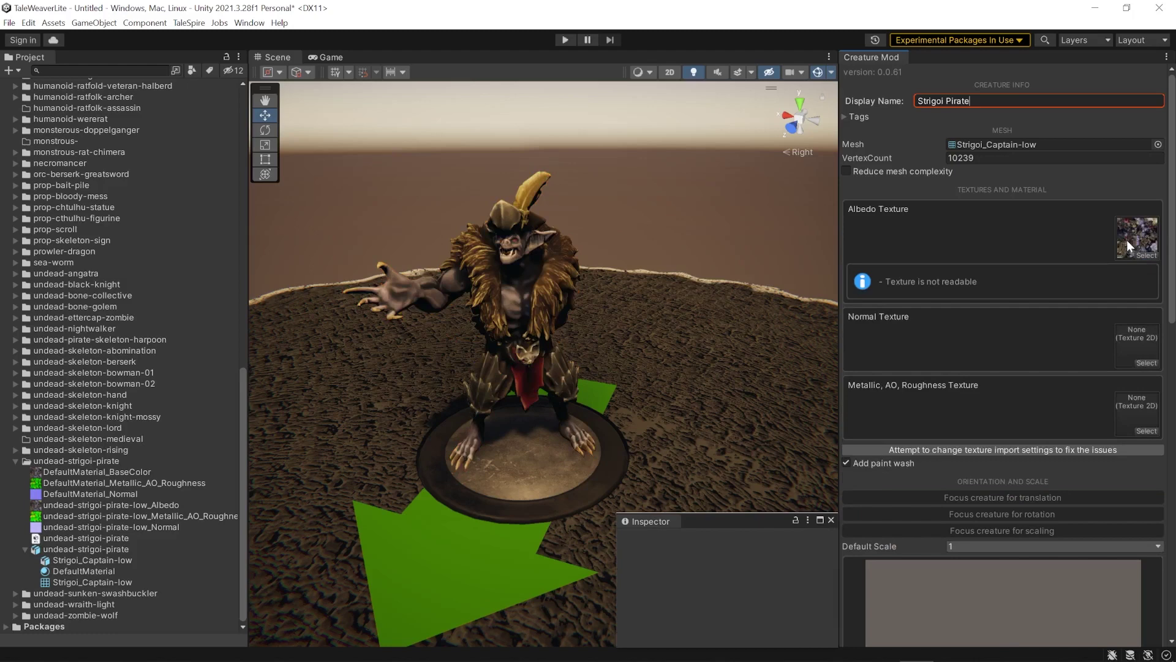
{"action": "left_click_drag", "start_coordinate": [142, 482], "coordinate": [1105, 370]}
{"action": "left_click_drag", "start_coordinate": [1138, 411], "coordinate": [1139, 408]}
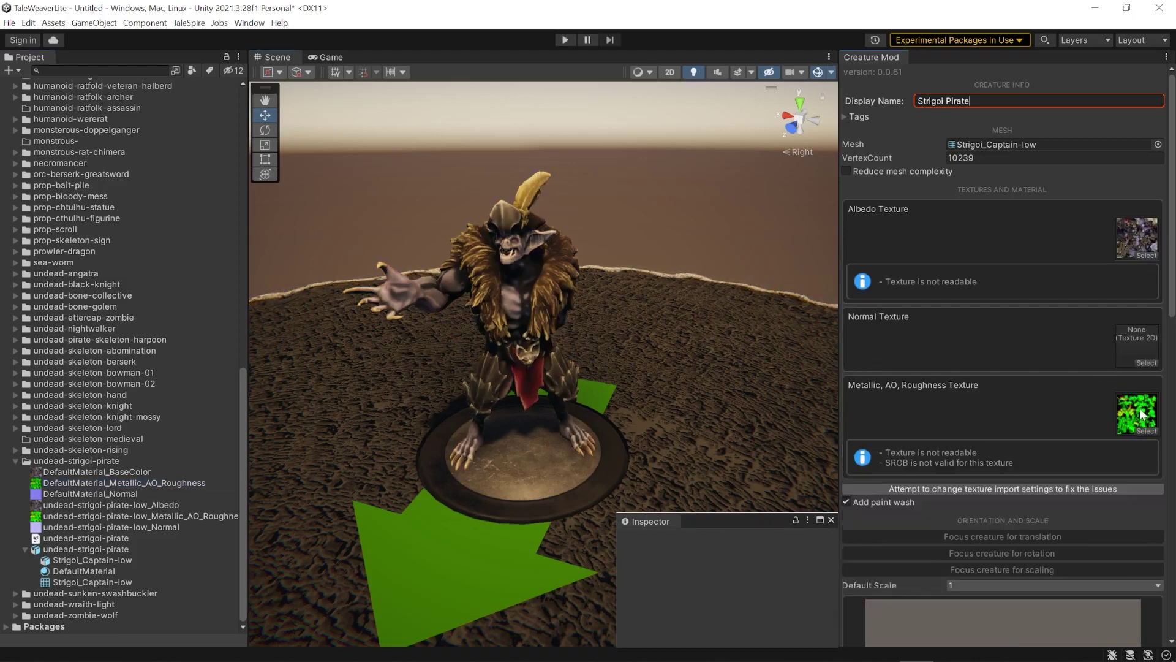
{"action": "left_click_drag", "start_coordinate": [125, 491], "coordinate": [1129, 336]}
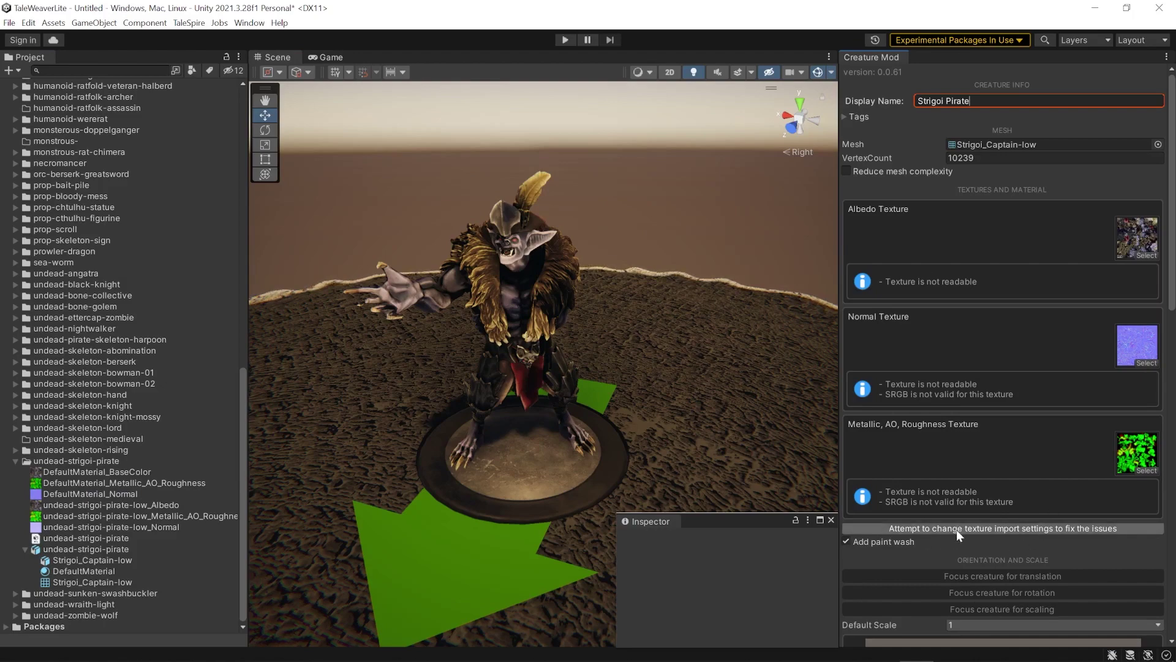
{"action": "left_click", "coordinate": [1027, 528]}
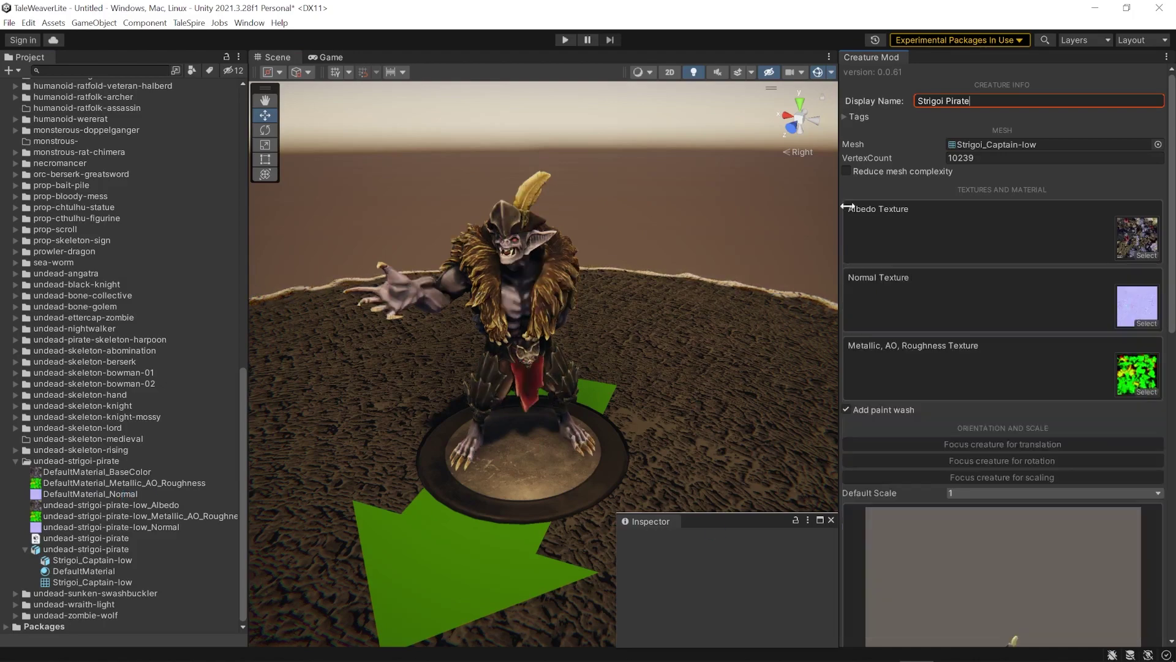
Turn the paint wash off and back on to compare its effect on the creature
{"action": "right_click_drag", "start_coordinate": [571, 304], "coordinate": [635, 409]}
{"action": "key", "text": "f"}
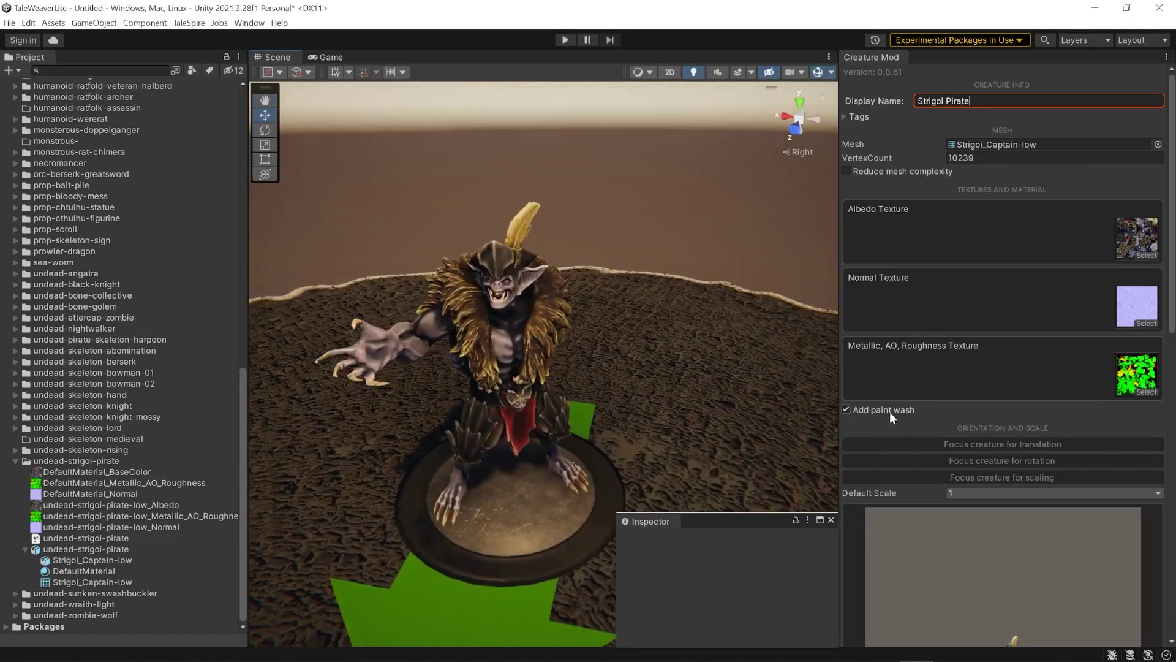
{"action": "left_click", "coordinate": [846, 410]}
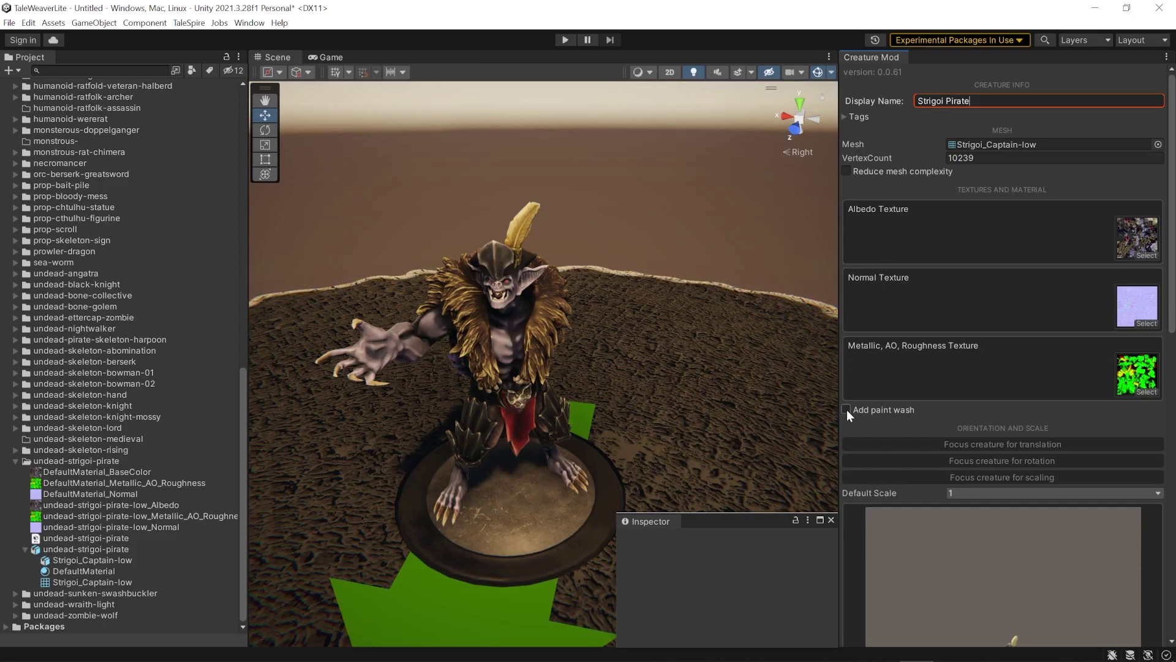
{"action": "left_click", "coordinate": [847, 409]}
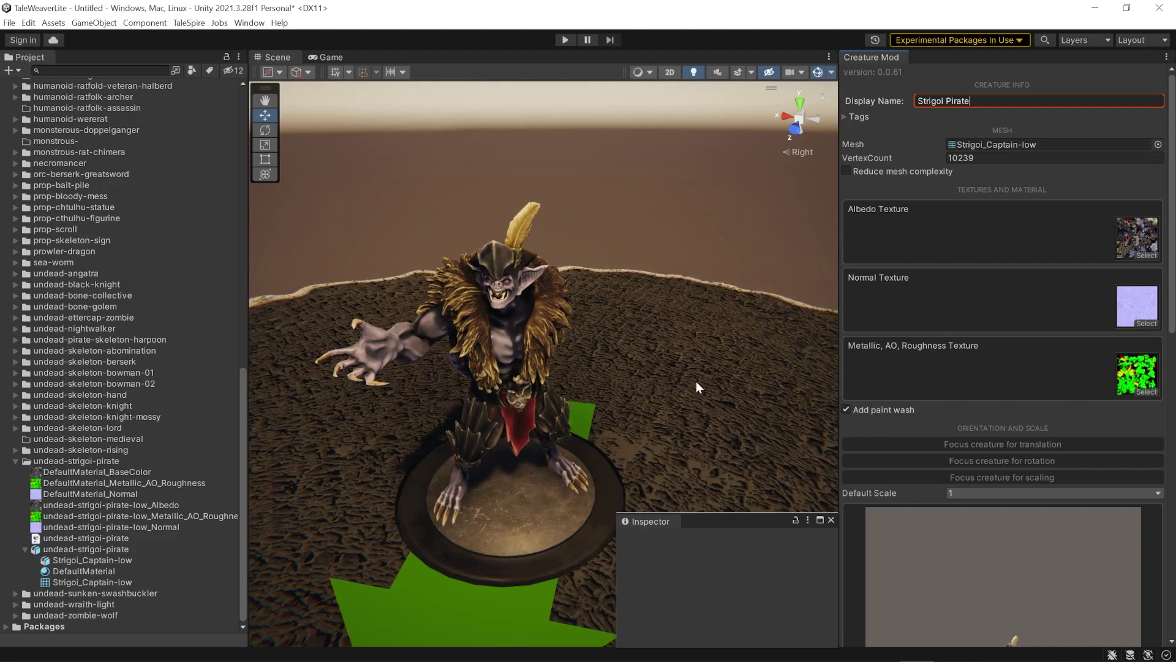
Show the reference creatures for scale and shift them so they stand on both sides of the pirate
{"action": "scroll", "coordinate": [701, 382], "scroll_direction": "down", "scroll_amount": 5}
{"action": "scroll", "coordinate": [1001, 409], "scroll_direction": "down", "scroll_amount": 10}
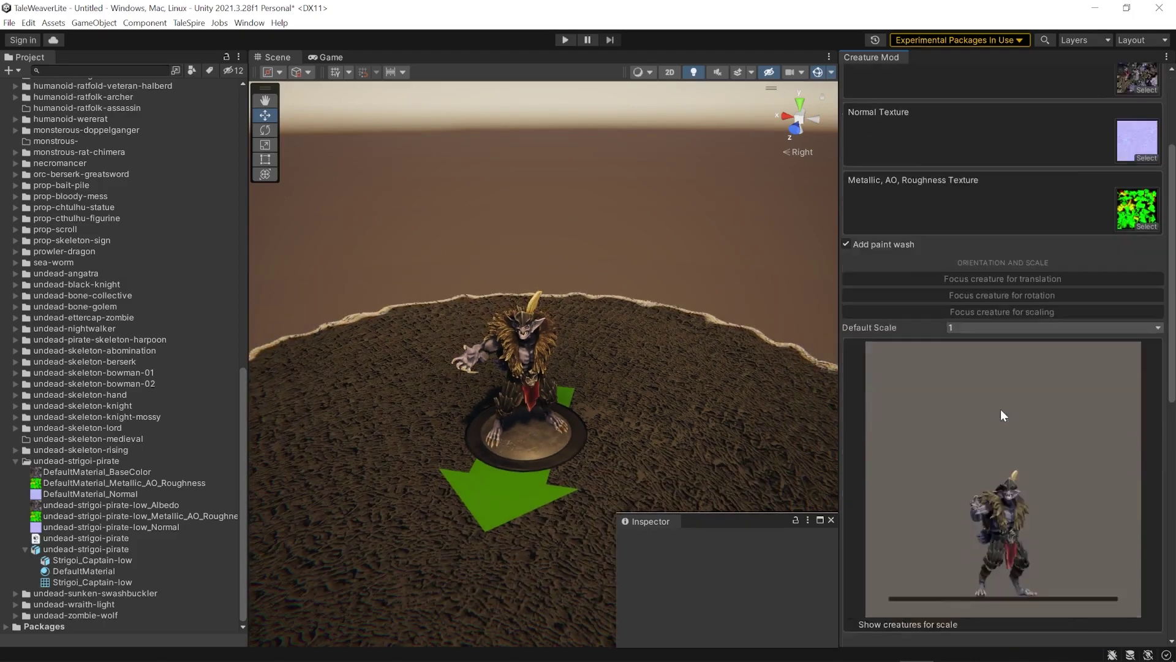
{"action": "scroll", "coordinate": [1001, 427], "scroll_direction": "up", "scroll_amount": 1}
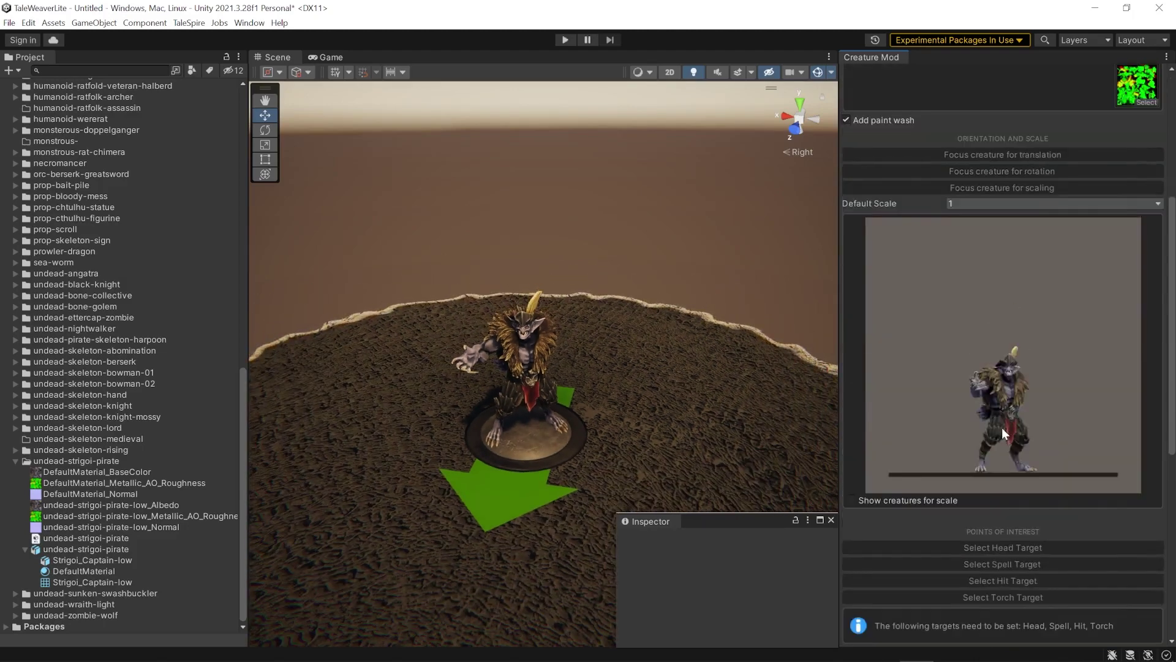
{"action": "left_click", "coordinate": [850, 499]}
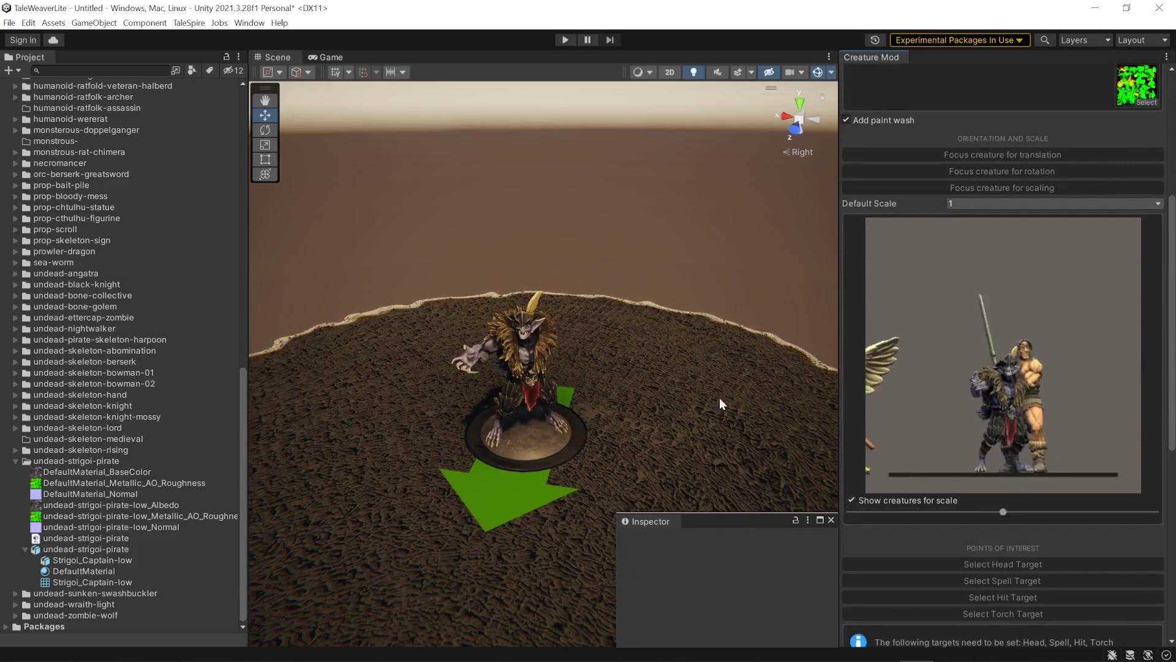
{"action": "left_click_drag", "start_coordinate": [1003, 512], "coordinate": [1021, 518]}
Select the creature in the scene and bring up its Inspector
{"action": "left_click", "coordinate": [534, 369]}
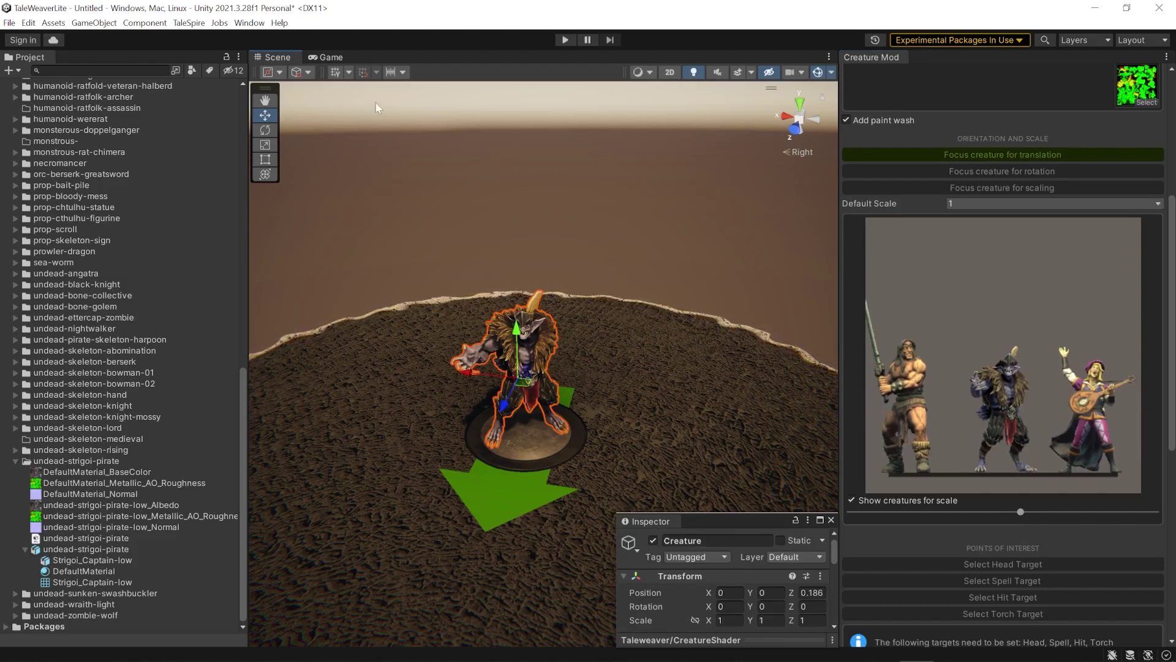
{"action": "left_click", "coordinate": [249, 23]}
{"action": "mouse_move", "coordinate": [298, 208]}
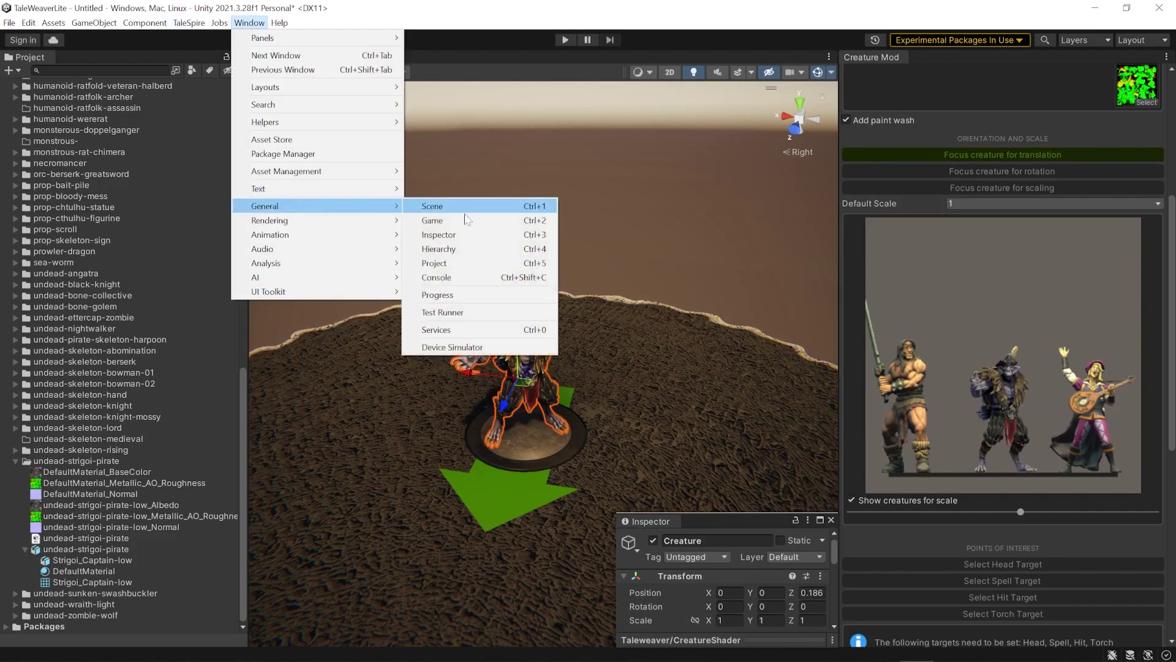
{"action": "left_click", "coordinate": [540, 239]}
{"action": "left_click", "coordinate": [532, 366]}
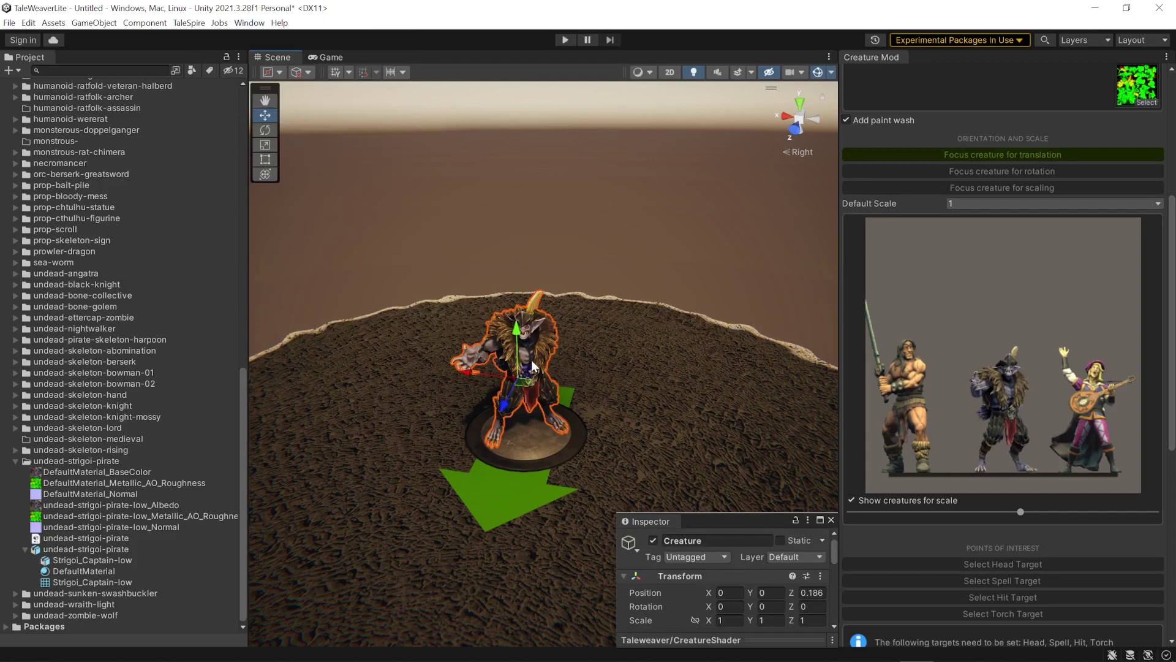
Link the creature's scale proportions and set its scale to 1.1 on all axes
{"action": "left_click", "coordinate": [694, 620]}
{"action": "left_click", "coordinate": [723, 620]}
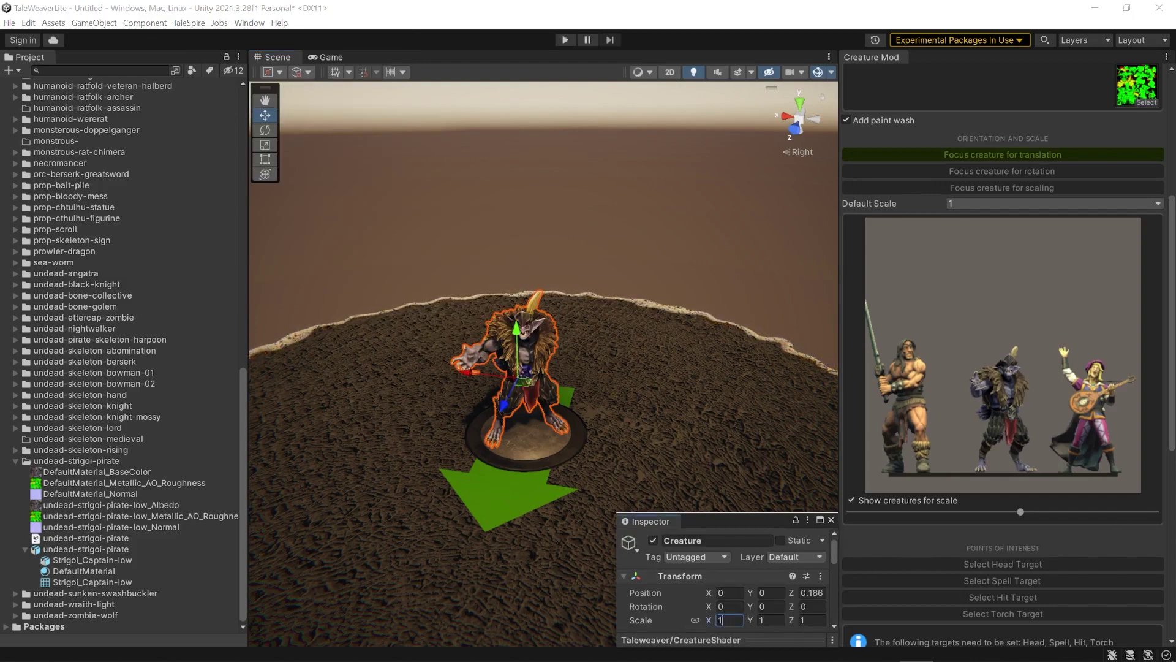
{"action": "type", "text": "1.1"}
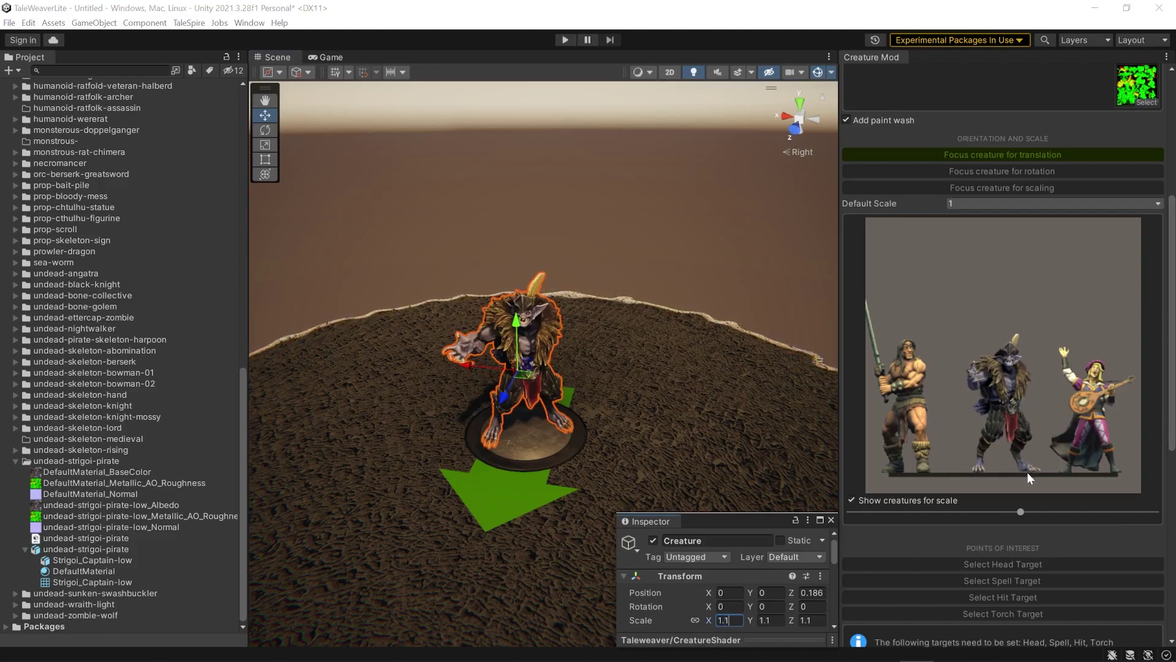
Lower the creature to about -0.015 on Y so its feet meet the base, and slightly shift the reference creatures
{"action": "scroll", "coordinate": [557, 428], "scroll_direction": "up", "scroll_amount": 5}
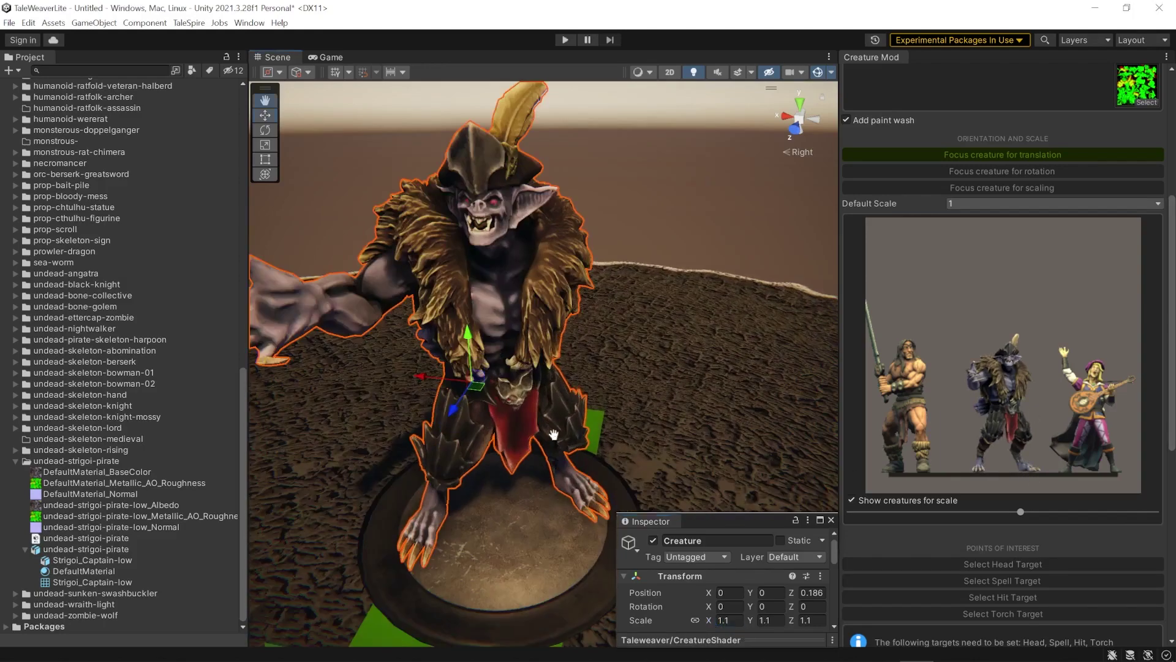
{"action": "middle_click_drag", "start_coordinate": [557, 570], "coordinate": [517, 167]}
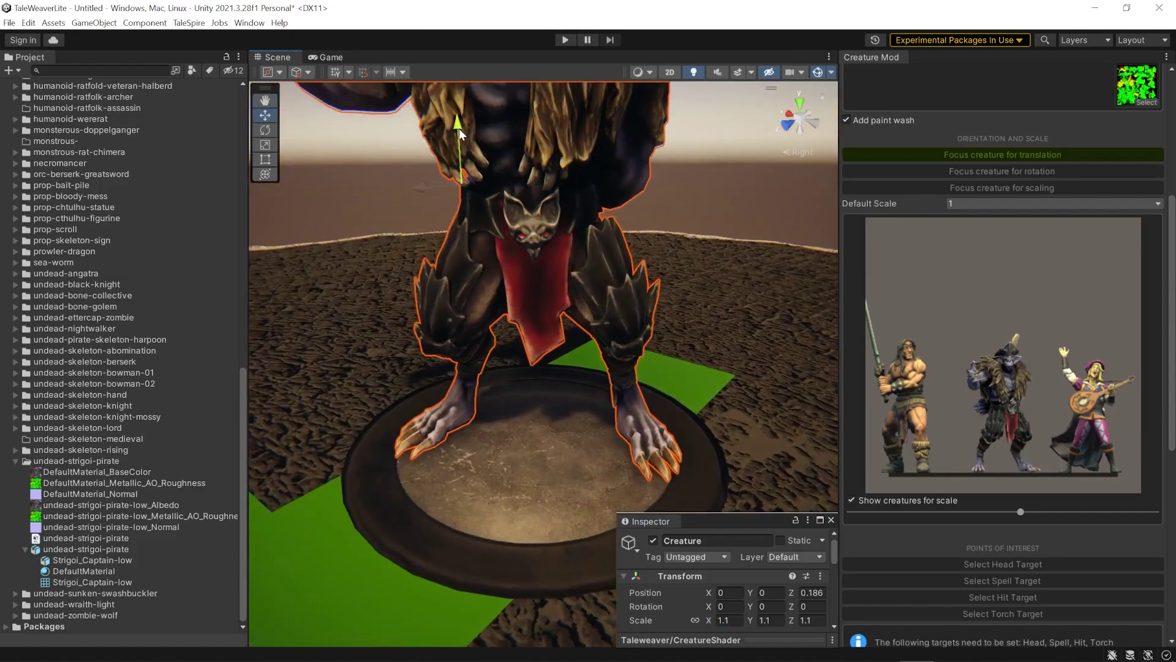
{"action": "left_click_drag", "start_coordinate": [458, 128], "coordinate": [465, 139]}
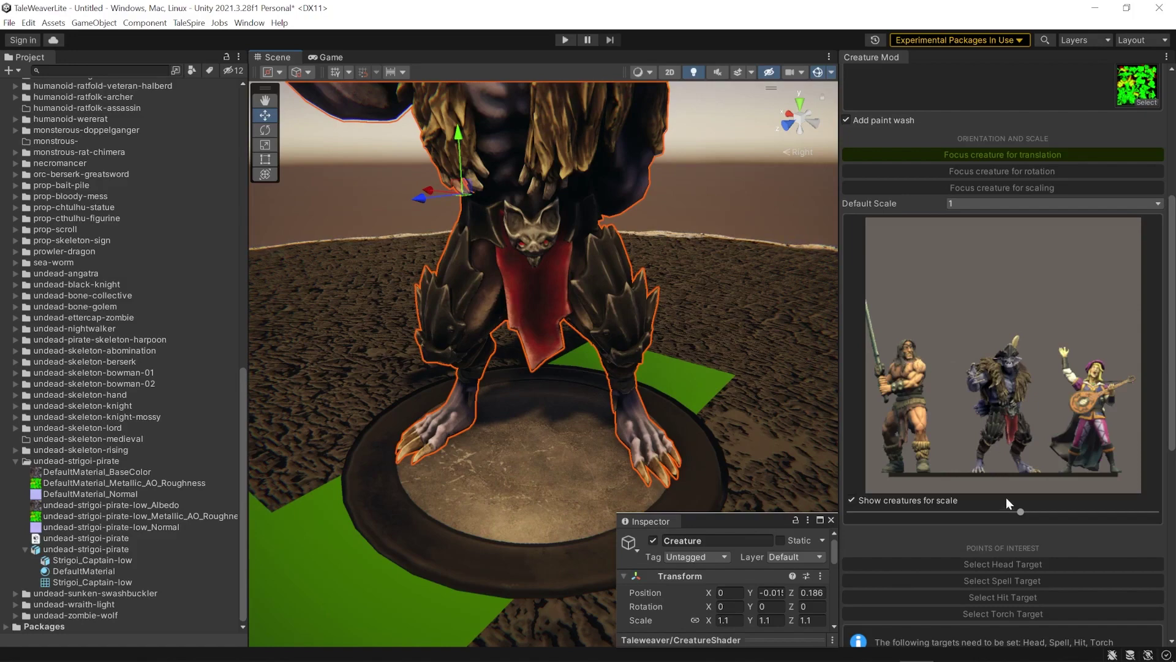
{"action": "left_click", "coordinate": [1018, 511]}
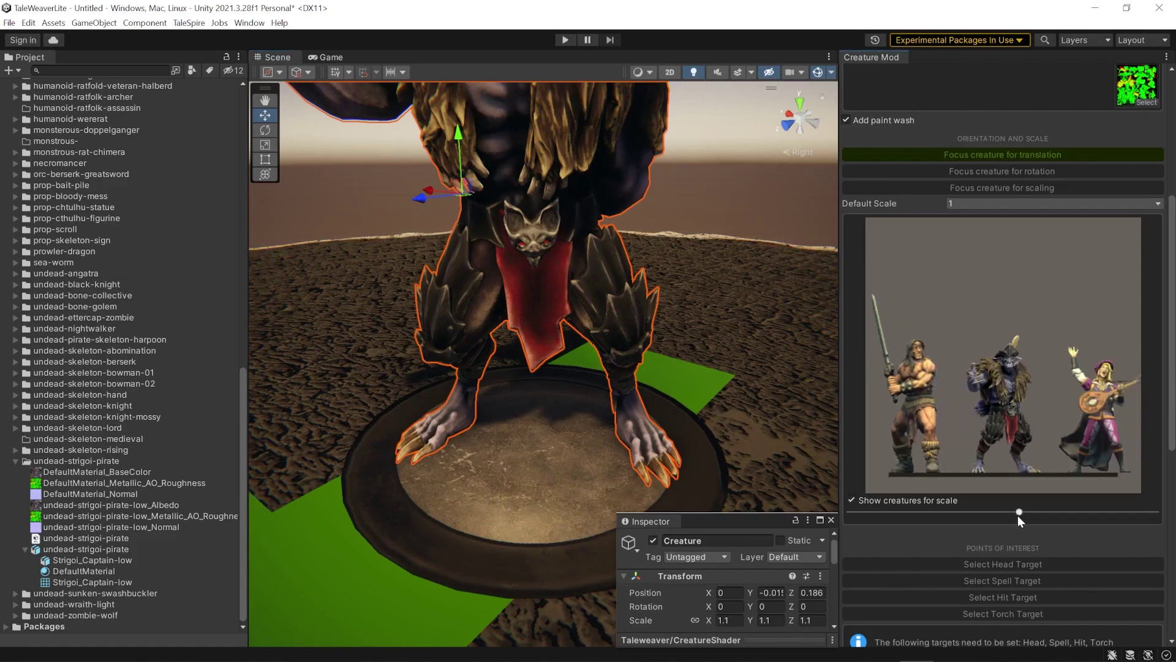
Try larger default scales, including 2, against the reference creatures and set the default scale back to 1
{"action": "scroll", "coordinate": [708, 322], "scroll_direction": "down", "scroll_amount": 5}
{"action": "left_click", "coordinate": [971, 204]}
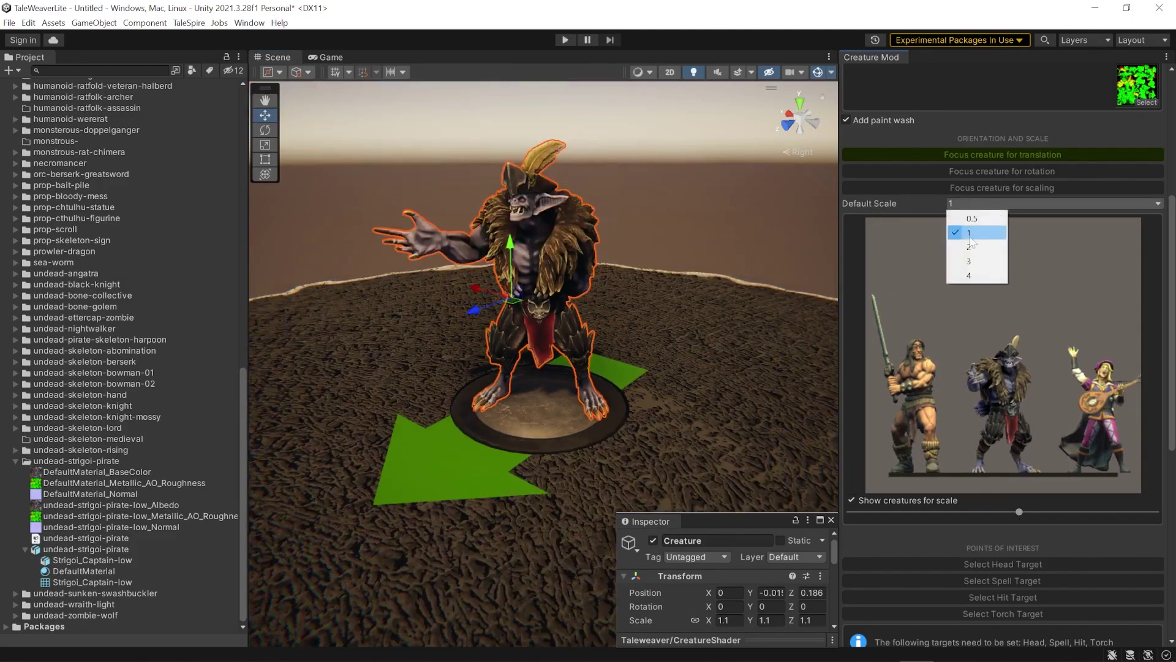
{"action": "left_click", "coordinate": [979, 246]}
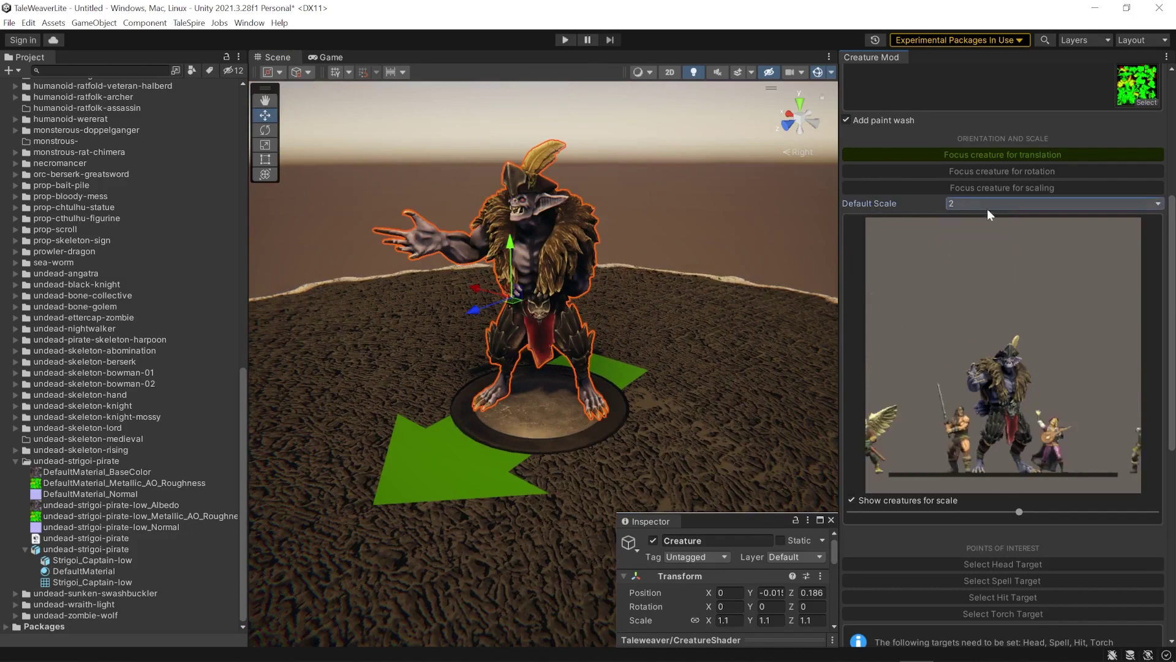
{"action": "left_click", "coordinate": [986, 204]}
{"action": "left_click", "coordinate": [985, 267]}
{"action": "left_click", "coordinate": [983, 208]}
{"action": "left_click", "coordinate": [974, 233]}
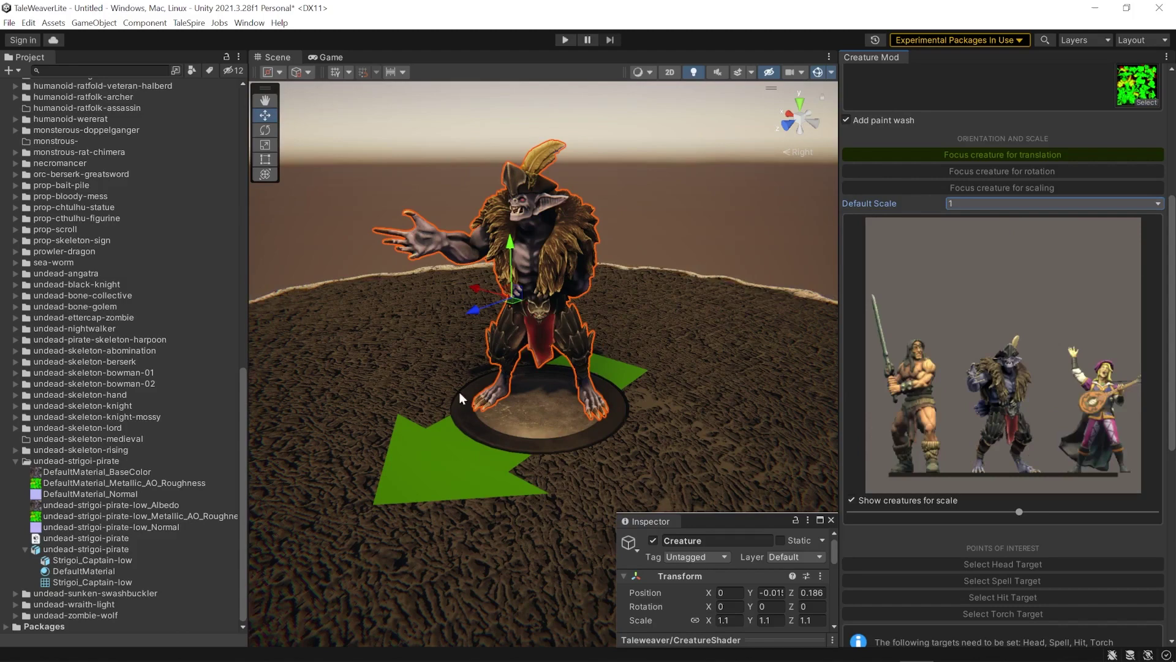
Activate the head target in the creature's points of interest
{"action": "left_click_drag", "start_coordinate": [531, 381], "coordinate": [618, 367], "text": "alt"}
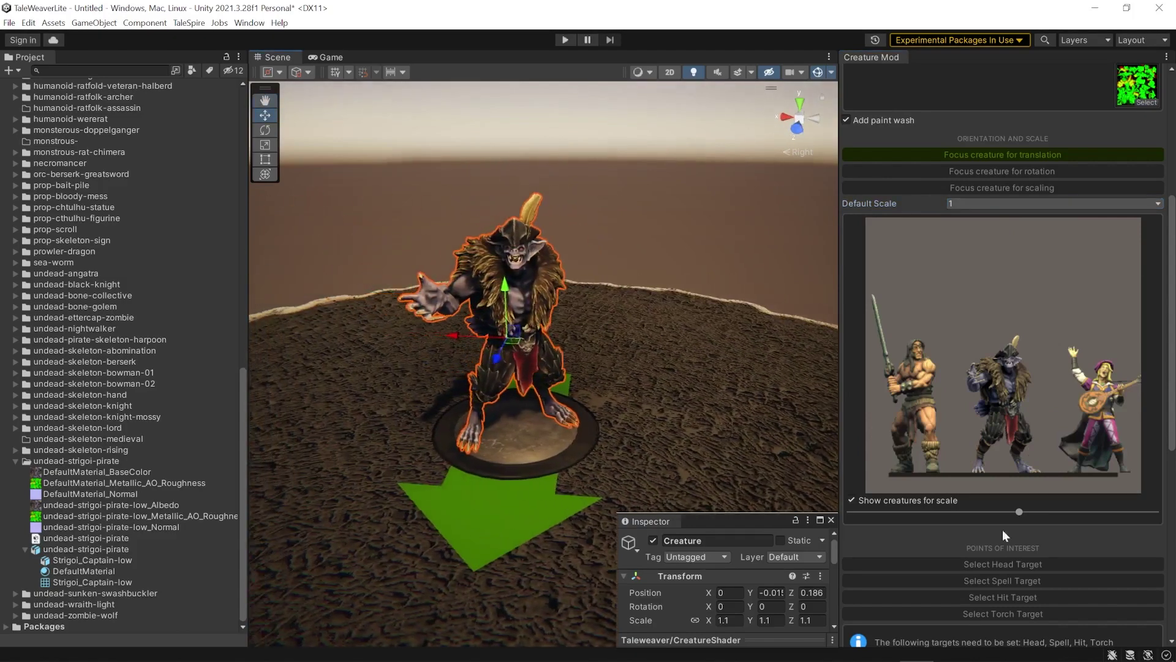
{"action": "scroll", "coordinate": [1029, 539], "scroll_direction": "down", "scroll_amount": 4}
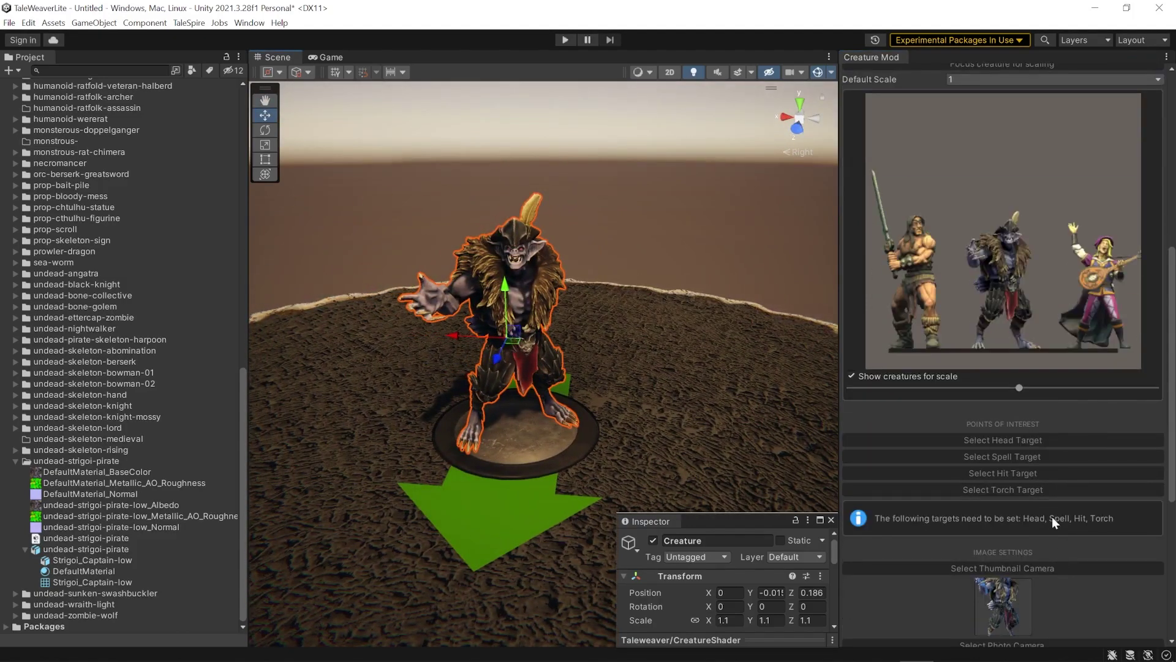
{"action": "left_click", "coordinate": [1009, 438]}
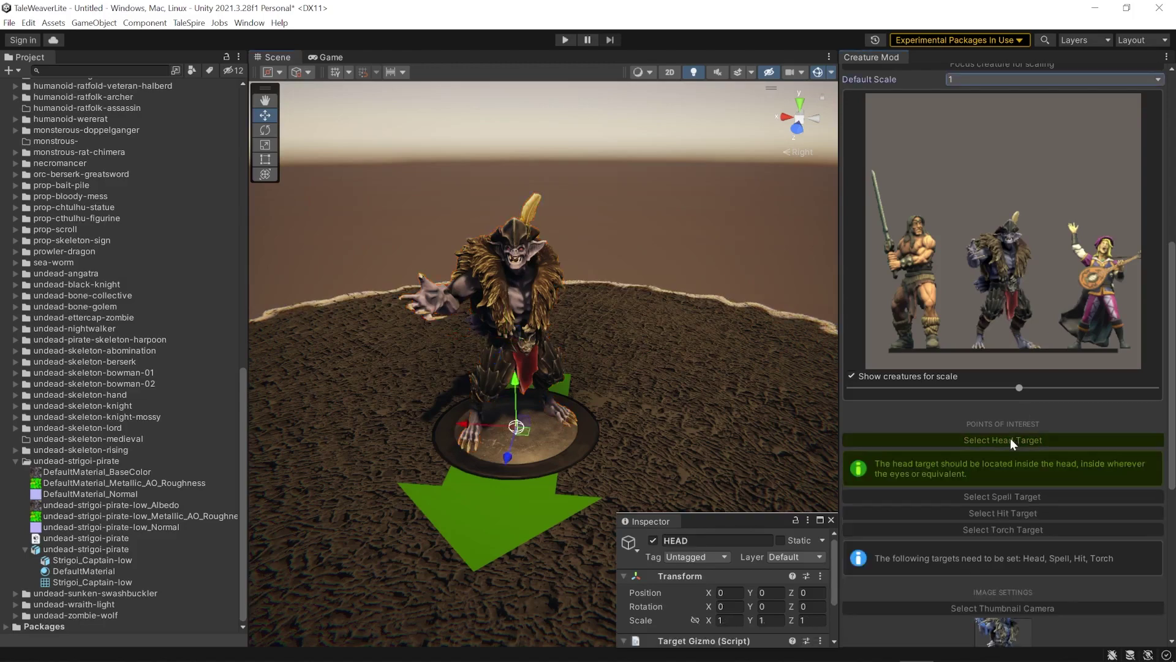
{"action": "left_click_drag", "start_coordinate": [643, 279], "coordinate": [525, 412], "text": "alt"}
{"action": "key", "text": "ctrl+z"}
{"action": "scroll", "coordinate": [504, 392], "scroll_direction": "up", "scroll_amount": 3}
{"action": "scroll", "coordinate": [707, 425], "scroll_direction": "down", "scroll_amount": 3}
{"action": "left_click_drag", "start_coordinate": [707, 425], "coordinate": [572, 422], "text": "alt"}
{"action": "left_click", "coordinate": [1004, 439]}
{"action": "scroll", "coordinate": [622, 416], "scroll_direction": "up", "scroll_amount": 5}
{"action": "scroll", "coordinate": [622, 416], "scroll_direction": "down", "scroll_amount": 5}
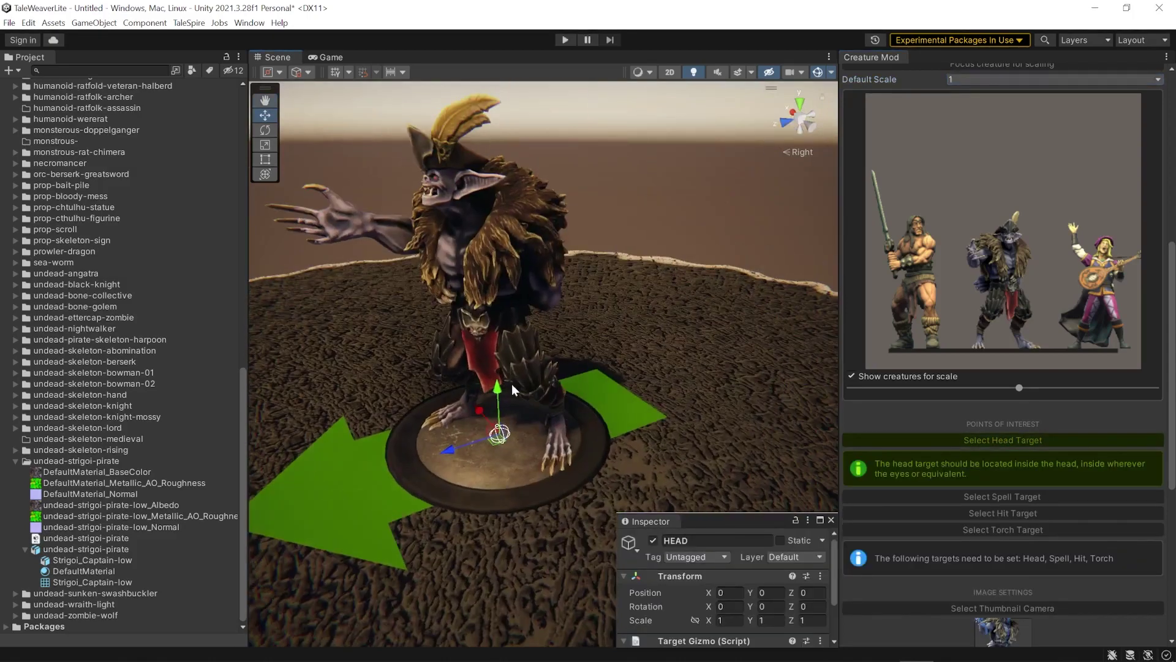
Move the head target inside the creature's head, at about Y 1.009 and Z 0.168
{"action": "left_click_drag", "start_coordinate": [499, 370], "coordinate": [490, 184]}
{"action": "scroll", "coordinate": [490, 206], "scroll_direction": "down", "scroll_amount": 2}
{"action": "scroll", "coordinate": [490, 206], "scroll_direction": "down", "scroll_amount": 1}
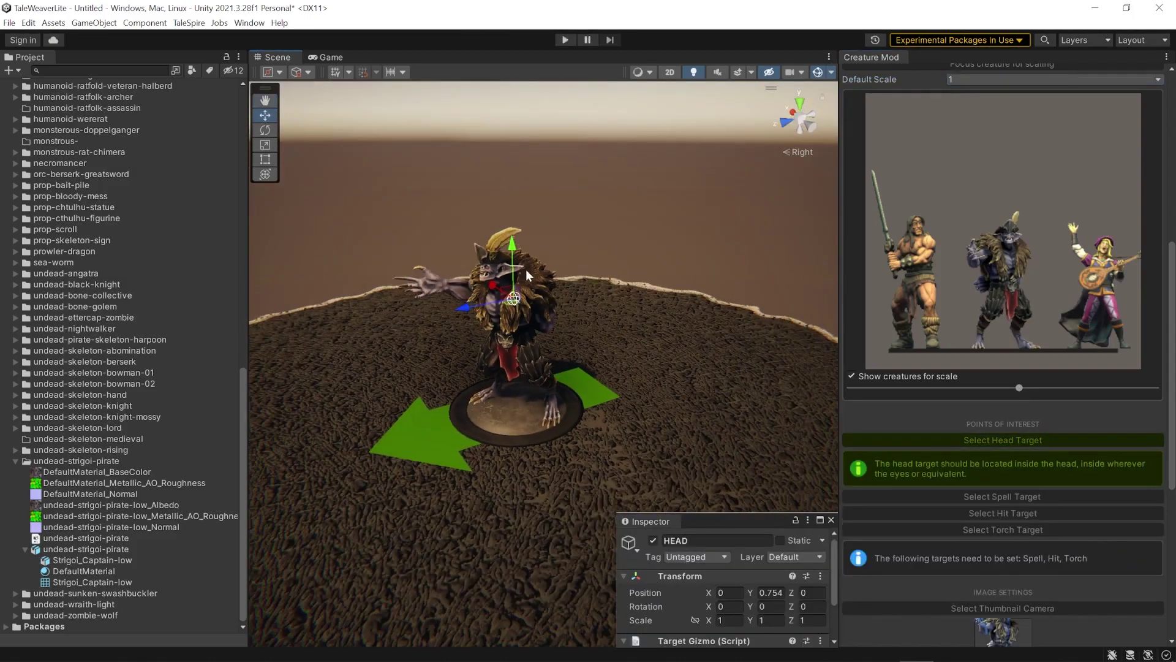
{"action": "left_click_drag", "start_coordinate": [472, 306], "coordinate": [458, 308]}
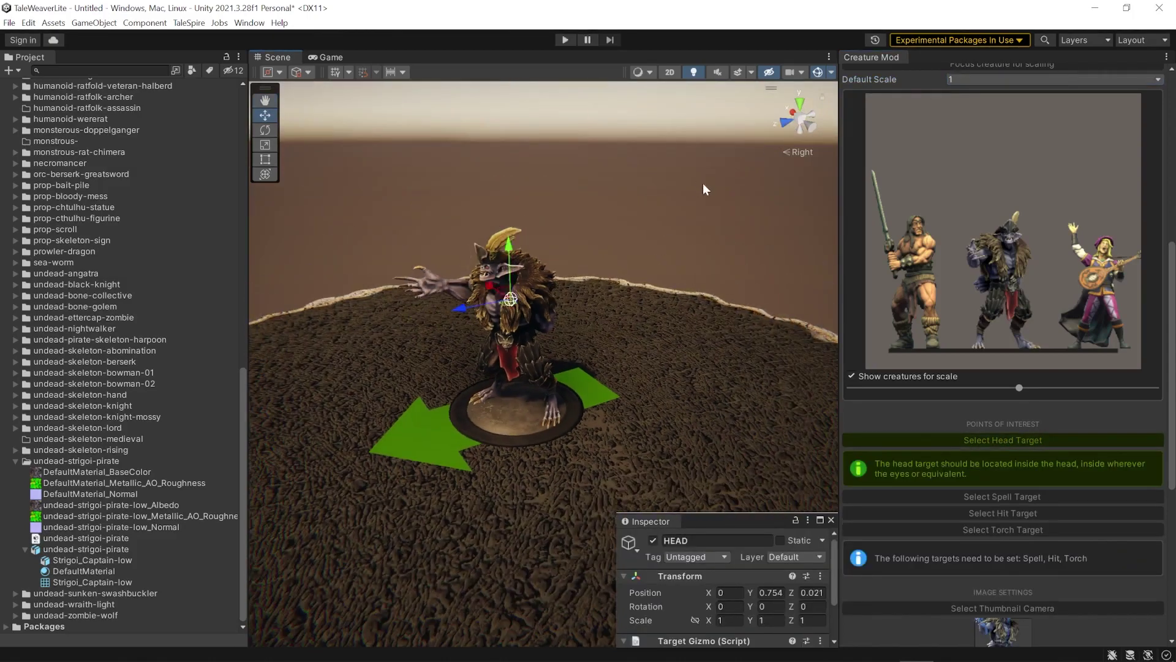
{"action": "left_click", "coordinate": [791, 118]}
{"action": "middle_click_drag", "start_coordinate": [588, 367], "coordinate": [432, 503]}
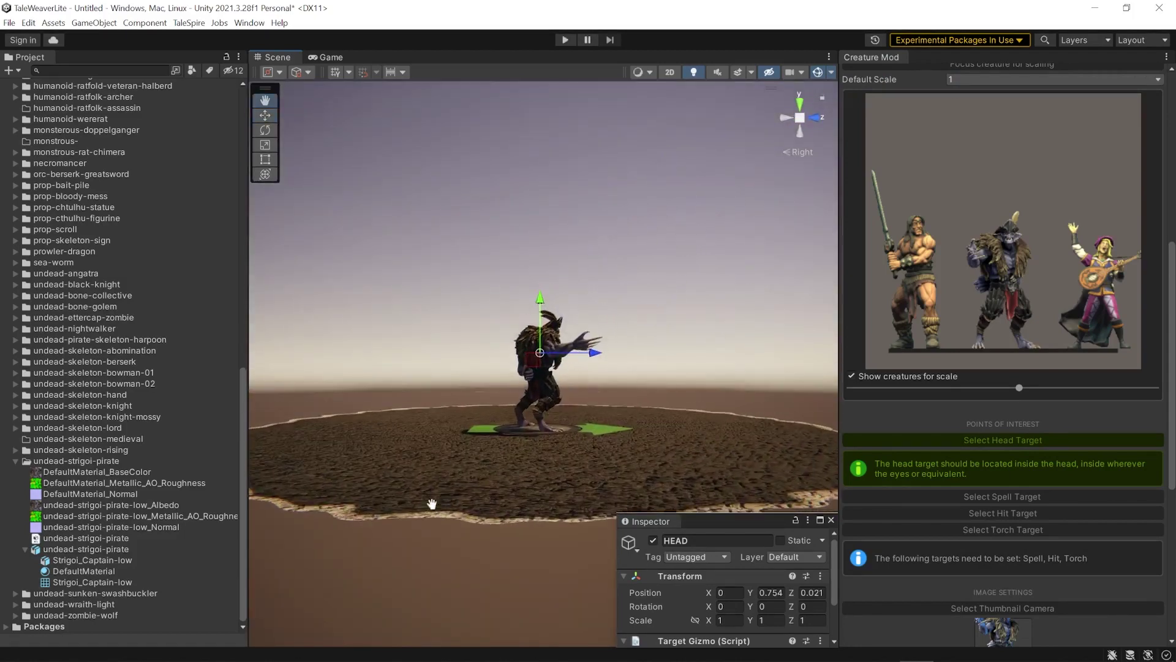
{"action": "scroll", "coordinate": [432, 504], "scroll_direction": "up", "scroll_amount": 5}
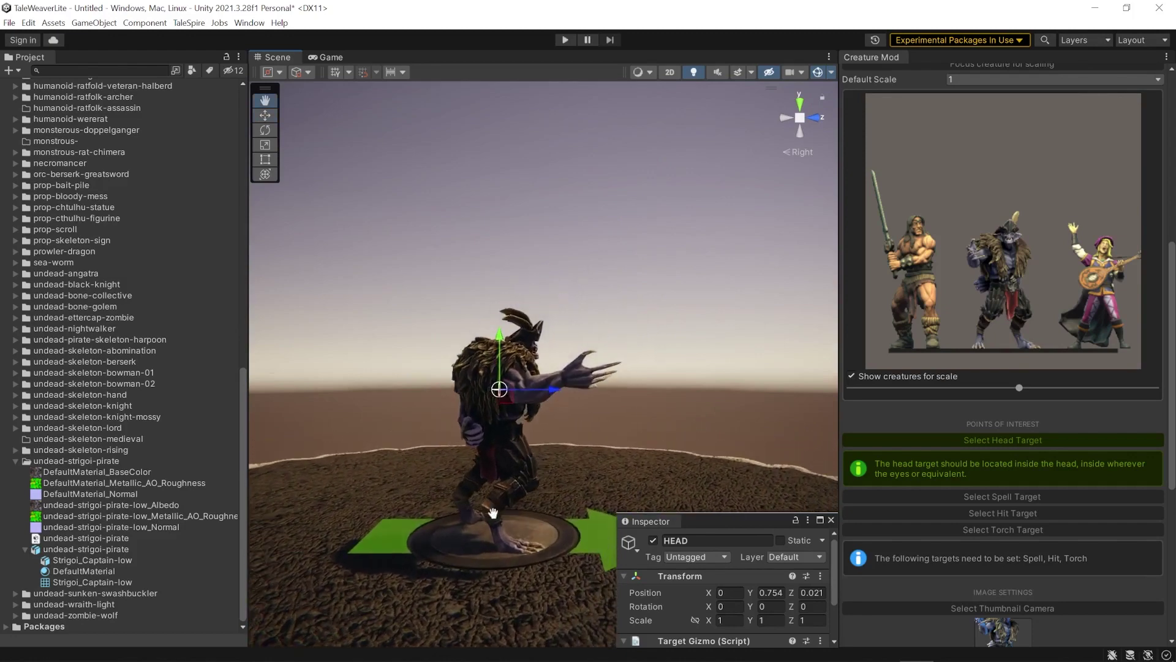
{"action": "left_click_drag", "start_coordinate": [556, 387], "coordinate": [587, 387]}
{"action": "left_click_drag", "start_coordinate": [531, 341], "coordinate": [531, 292]}
{"action": "left_click_drag", "start_coordinate": [590, 347], "coordinate": [576, 341]}
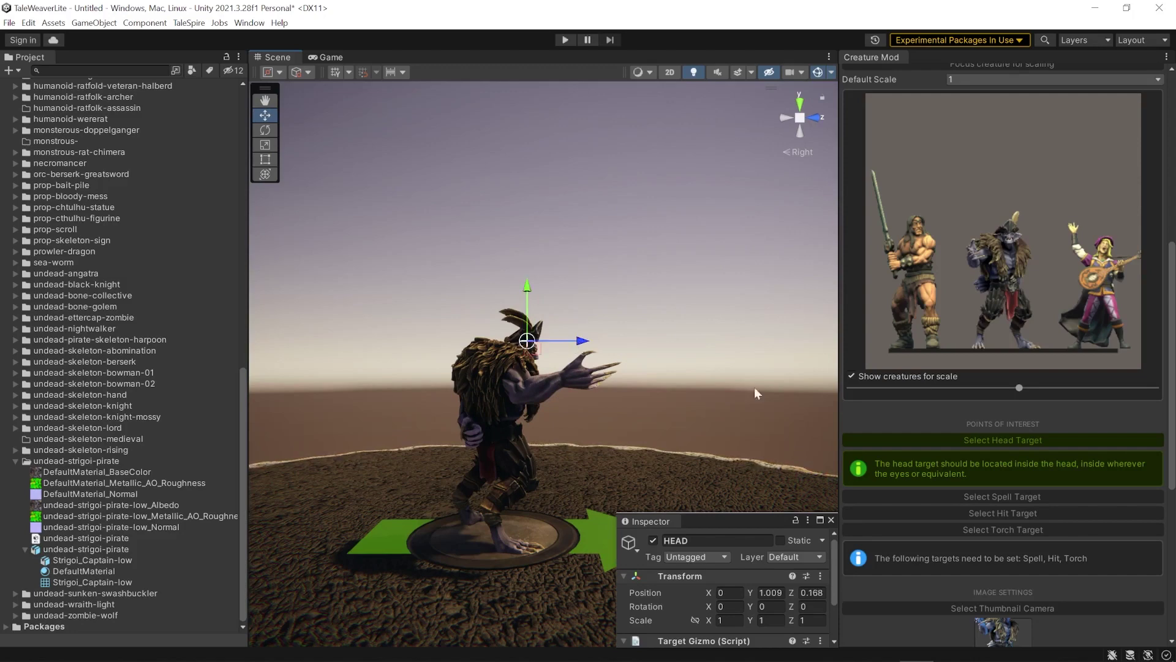
Place the spell target in the palm of the creature's outstretched hand, at about X 0.243, Y 0.845, Z 0.482
{"action": "left_click", "coordinate": [979, 496]}
{"action": "left_click_drag", "start_coordinate": [493, 502], "coordinate": [494, 362]}
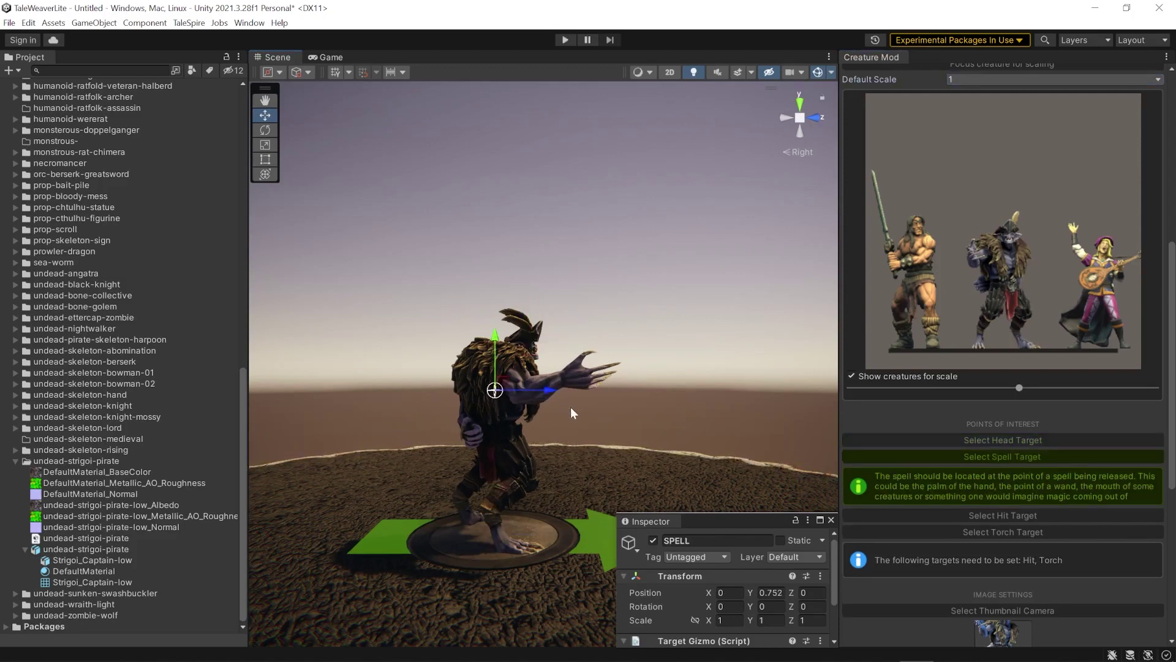
{"action": "left_click_drag", "start_coordinate": [548, 396], "coordinate": [631, 397]}
{"action": "left_click_drag", "start_coordinate": [587, 352], "coordinate": [588, 325]}
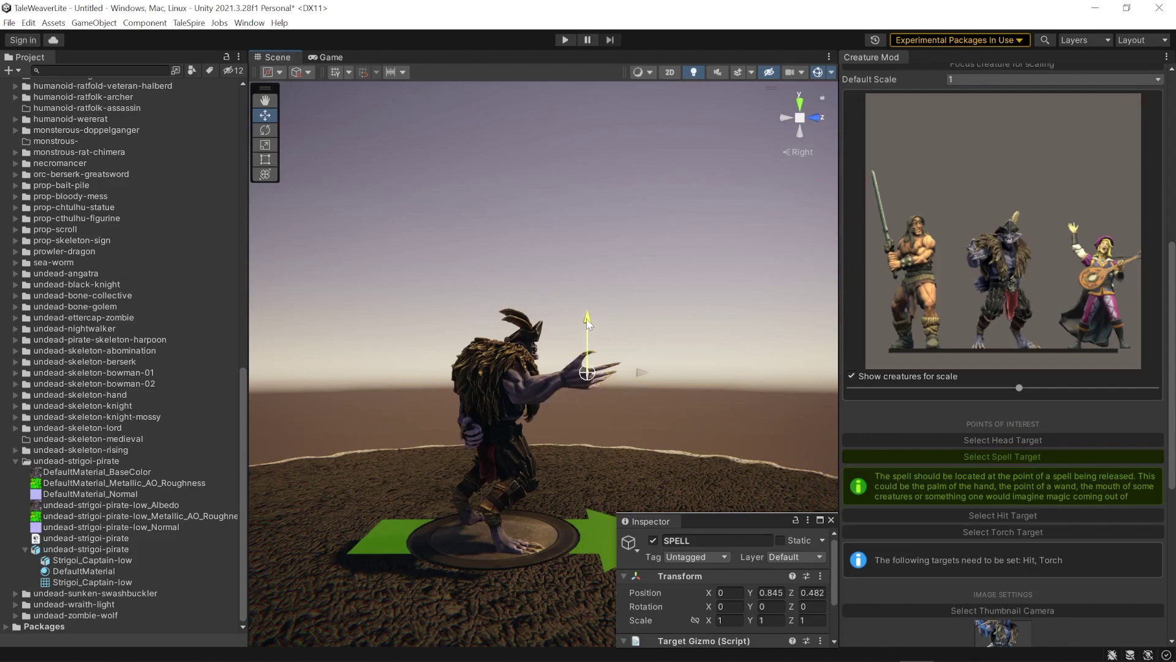
{"action": "right_click_drag", "start_coordinate": [588, 324], "coordinate": [460, 401]}
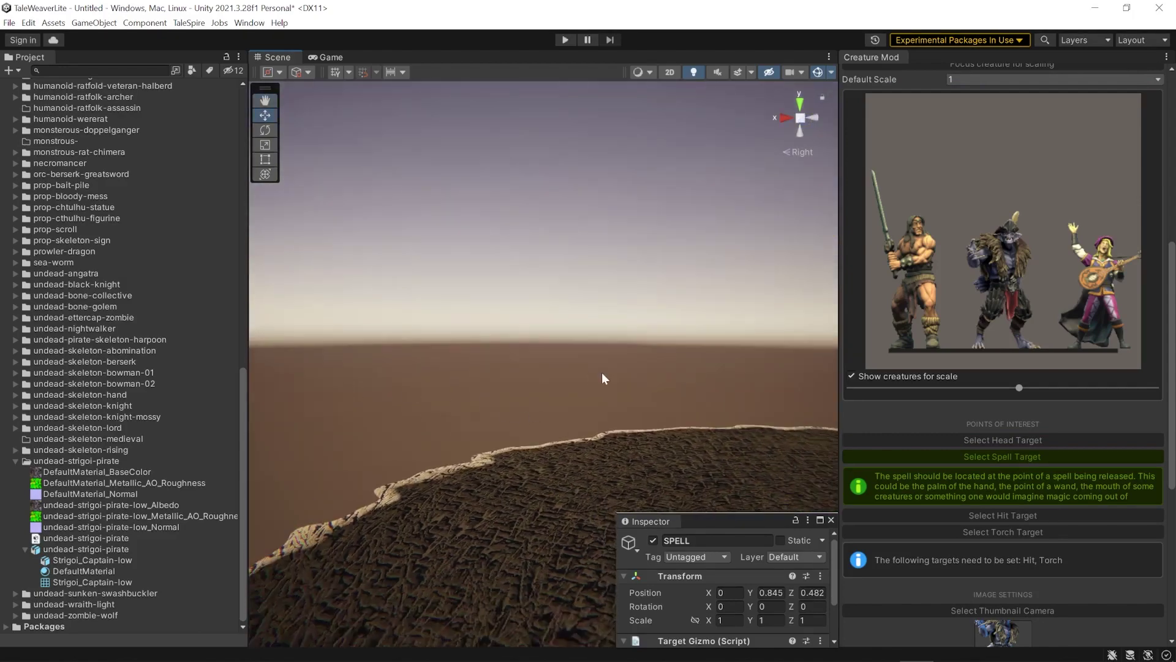
{"action": "middle_click_drag", "start_coordinate": [605, 372], "coordinate": [451, 473]}
{"action": "scroll", "coordinate": [451, 472], "scroll_direction": "up", "scroll_amount": 5}
{"action": "key", "text": "w"}
{"action": "mouse_move", "coordinate": [500, 465]}
{"action": "left_mouse_down"}
{"action": "mouse_move", "coordinate": [484, 460]}
{"action": "mouse_move", "coordinate": [498, 469]}
{"action": "left_mouse_up"}
{"action": "scroll", "coordinate": [499, 470], "scroll_direction": "down", "scroll_amount": 5}
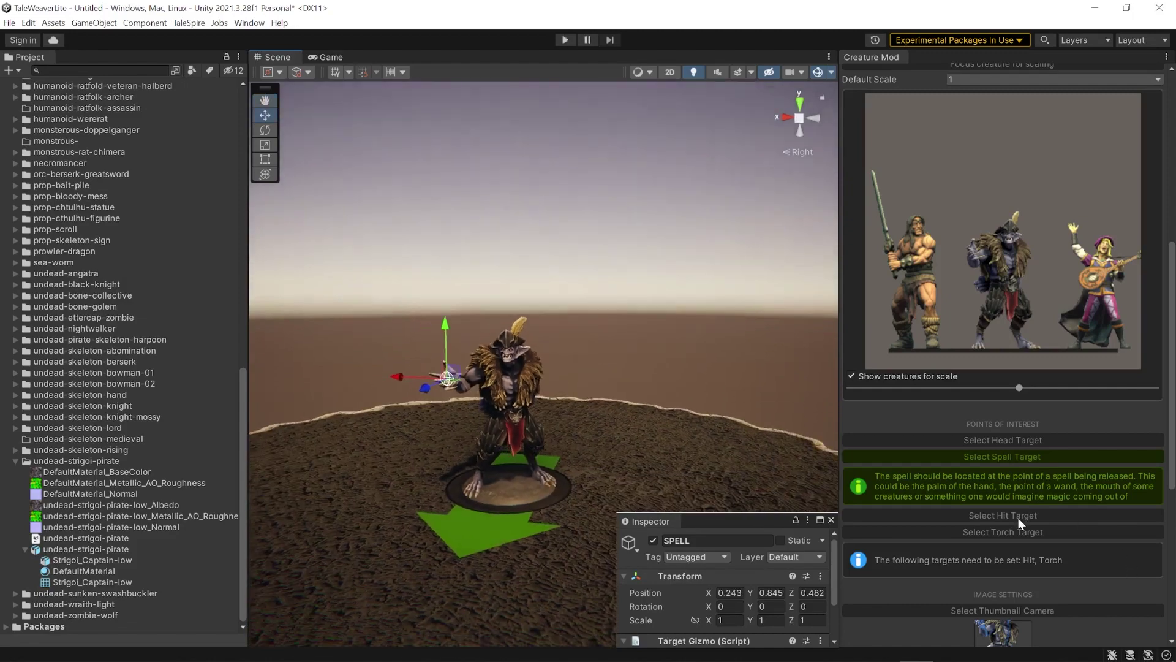
Raise the hit target into the creature's chest, at about Y 0.779
{"action": "left_click", "coordinate": [1017, 516]}
{"action": "left_click", "coordinate": [790, 117]}
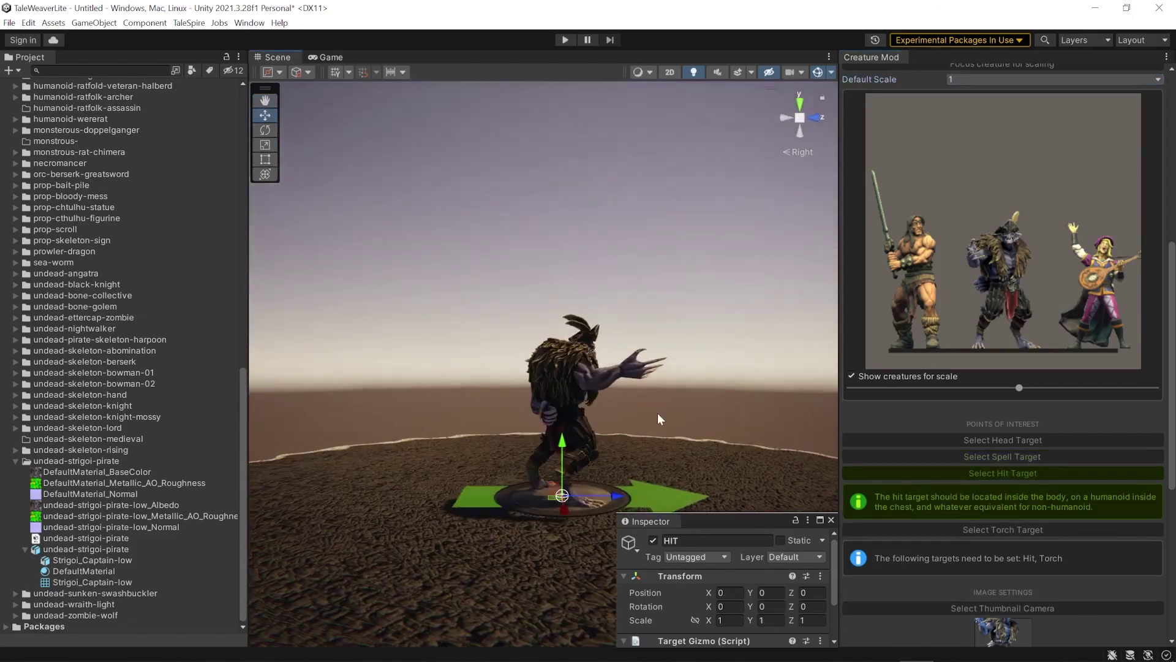
{"action": "scroll", "coordinate": [657, 415], "scroll_direction": "up", "scroll_amount": 3}
{"action": "left_click_drag", "start_coordinate": [357, 490], "coordinate": [359, 334]}
{"action": "left_click_drag", "start_coordinate": [429, 367], "coordinate": [502, 453], "text": "alt"}
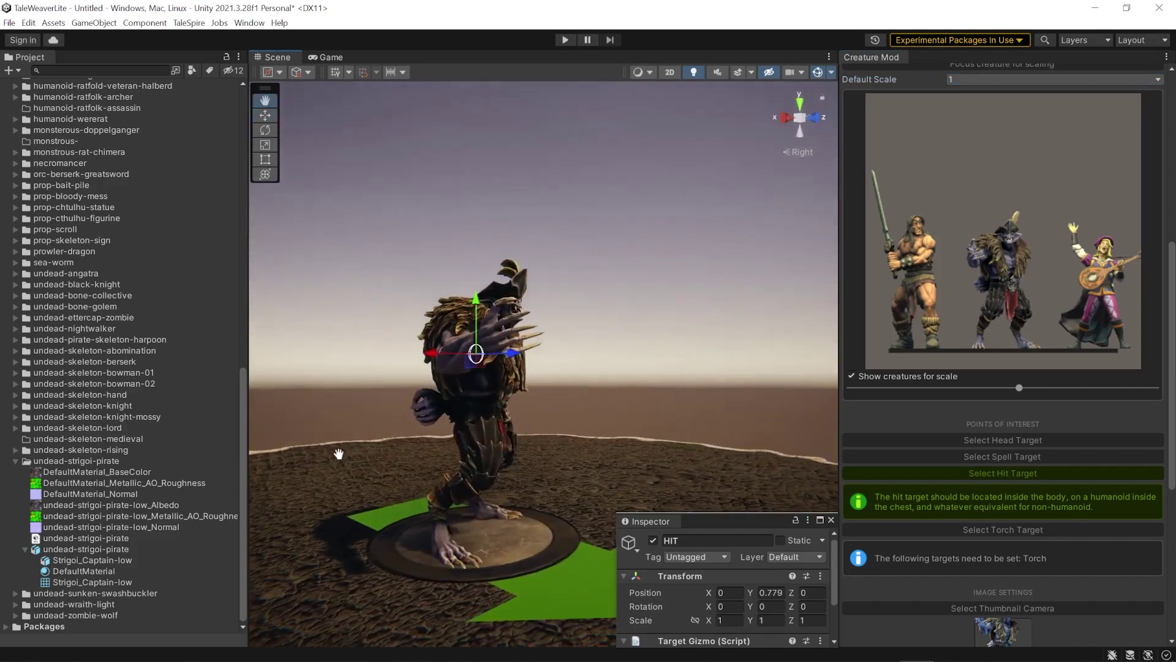
{"action": "scroll", "coordinate": [587, 474], "scroll_direction": "up", "scroll_amount": 5}
{"action": "left_click_drag", "start_coordinate": [587, 474], "coordinate": [735, 453], "text": "alt"}
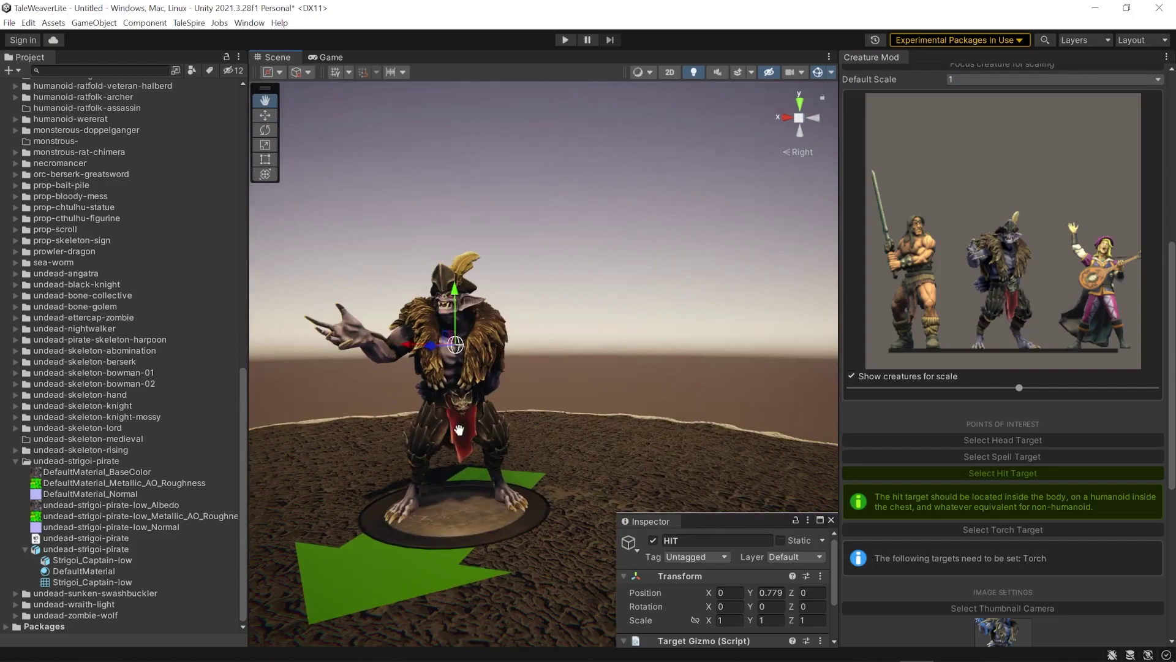
{"action": "scroll", "coordinate": [768, 462], "scroll_direction": "down", "scroll_amount": 4}
Place the torch target in front of and slightly above the creature's face, at about Y 1.086 and Z 0.831
{"action": "left_click", "coordinate": [978, 529]}
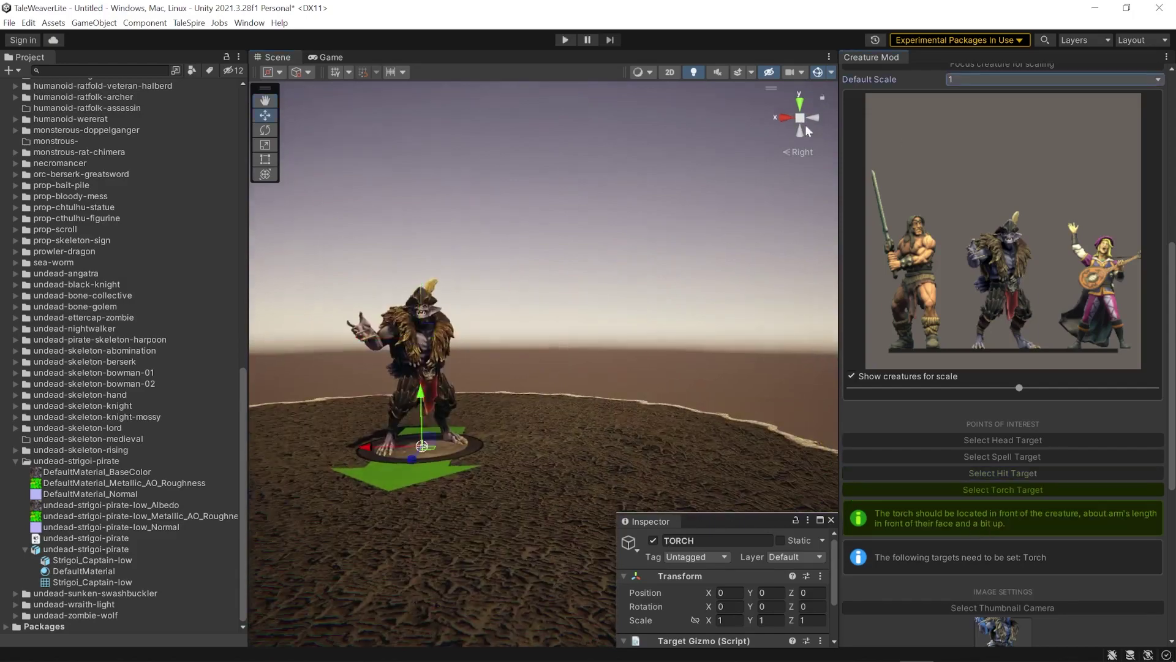
{"action": "left_click", "coordinate": [785, 117]}
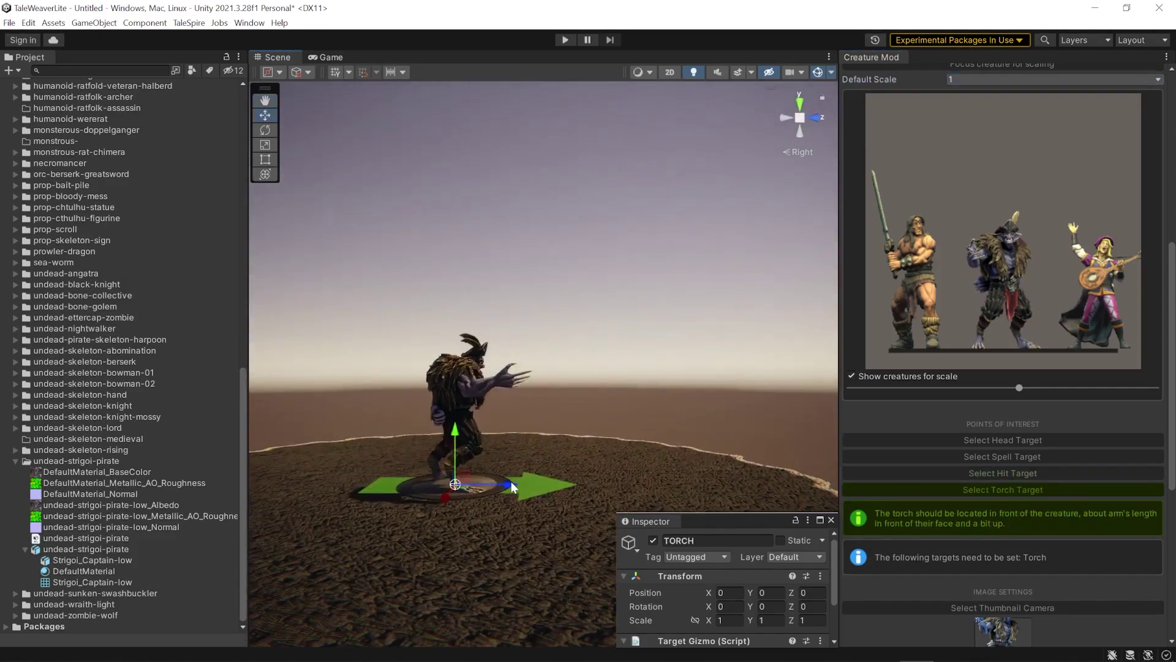
{"action": "left_click_drag", "start_coordinate": [513, 487], "coordinate": [562, 455]}
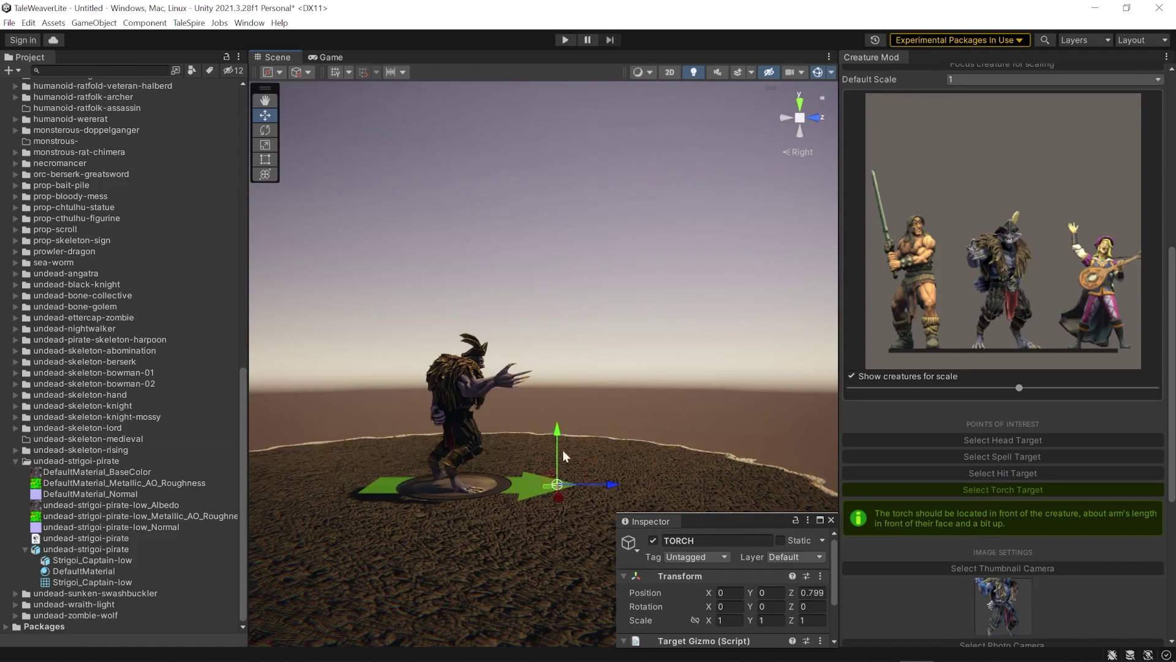
{"action": "left_click_drag", "start_coordinate": [560, 381], "coordinate": [557, 294]}
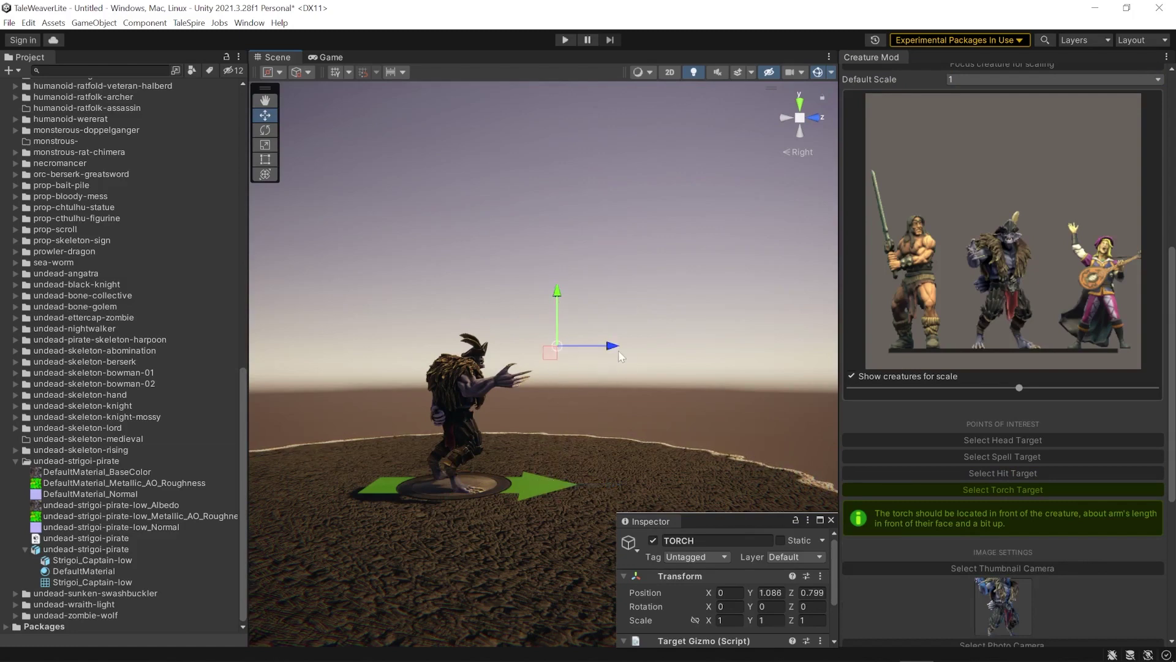
{"action": "left_click_drag", "start_coordinate": [619, 350], "coordinate": [623, 350]}
Move the thumbnail camera closer so it frames the creature's head
{"action": "scroll", "coordinate": [1046, 527], "scroll_direction": "down", "scroll_amount": 5}
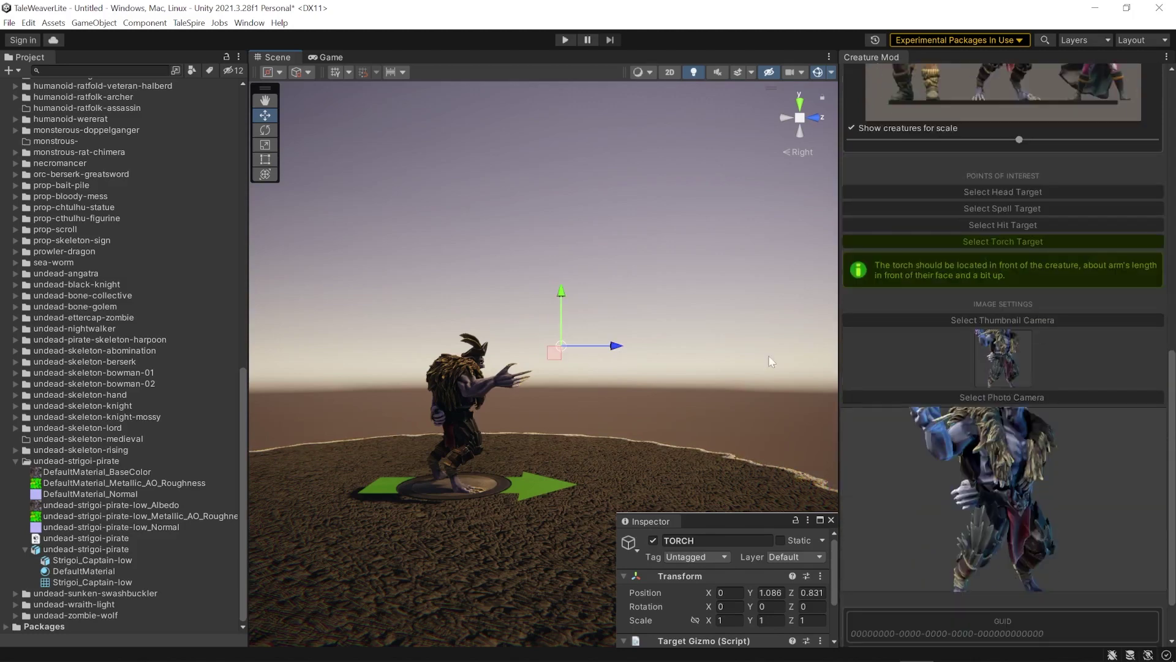
{"action": "left_click", "coordinate": [1027, 318]}
{"action": "left_click_drag", "start_coordinate": [584, 364], "coordinate": [482, 370]}
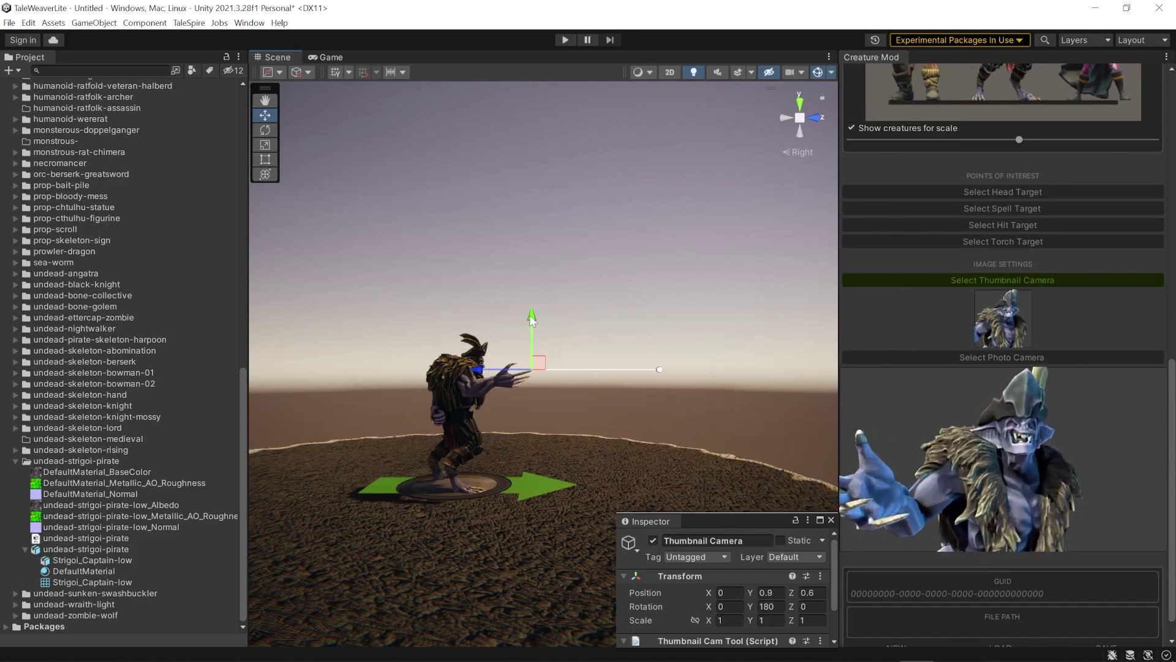
{"action": "left_click_drag", "start_coordinate": [534, 314], "coordinate": [533, 309]}
{"action": "left_click_drag", "start_coordinate": [483, 366], "coordinate": [444, 370]}
{"action": "left_click_drag", "start_coordinate": [495, 313], "coordinate": [509, 355]}
Move the photo camera back to about Y 0.563 and Z 1.95 so it frames the creature's whole body
{"action": "left_click", "coordinate": [1017, 357]}
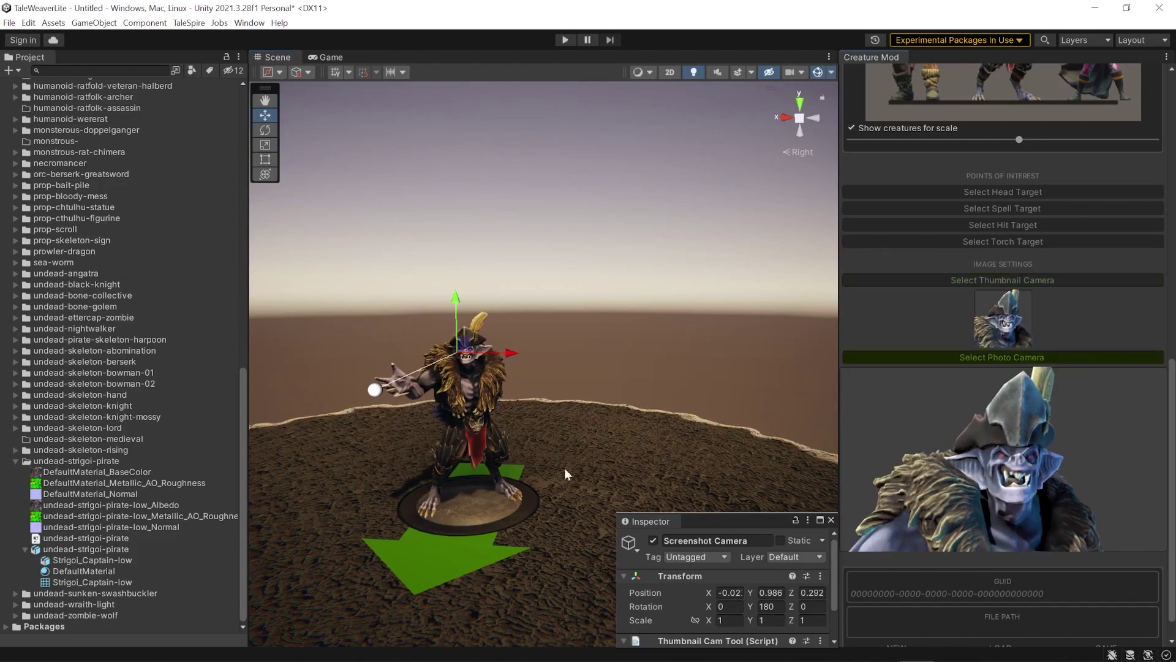
{"action": "left_click_drag", "start_coordinate": [564, 468], "coordinate": [506, 491], "text": "alt"}
{"action": "left_click_drag", "start_coordinate": [402, 354], "coordinate": [331, 411]}
{"action": "scroll", "coordinate": [1101, 493], "scroll_direction": "down", "scroll_amount": 2}
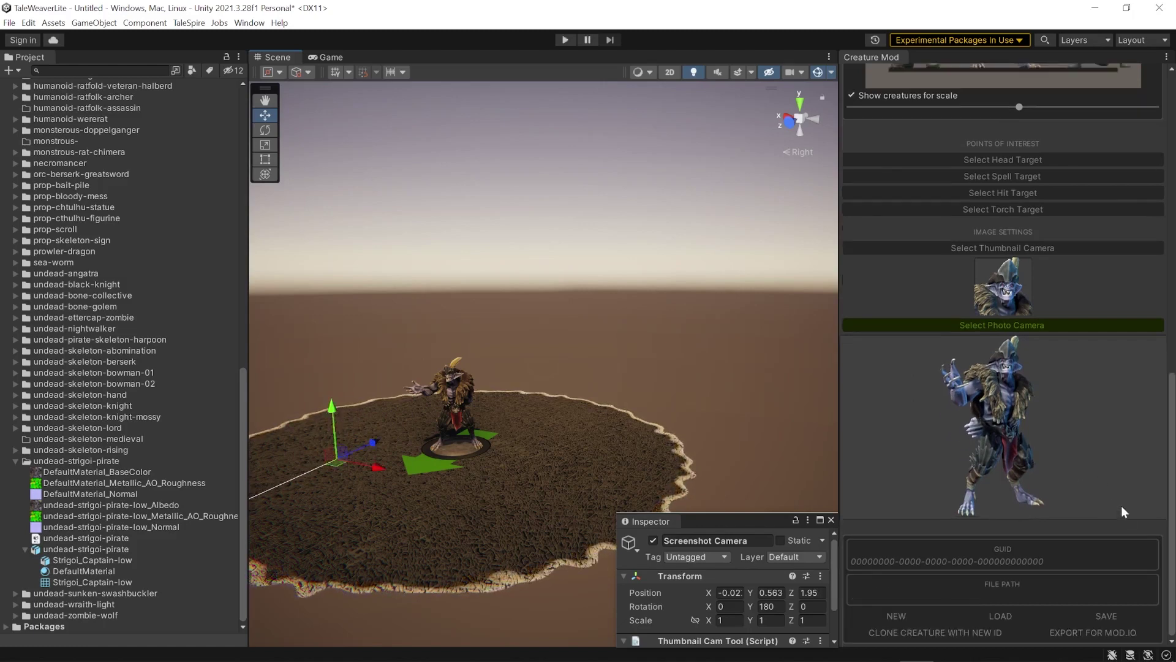
Try reducing the mesh complexity at a quality of about 0.424 and turn the reduction off again
{"action": "scroll", "coordinate": [1112, 472], "scroll_direction": "up", "scroll_amount": 15}
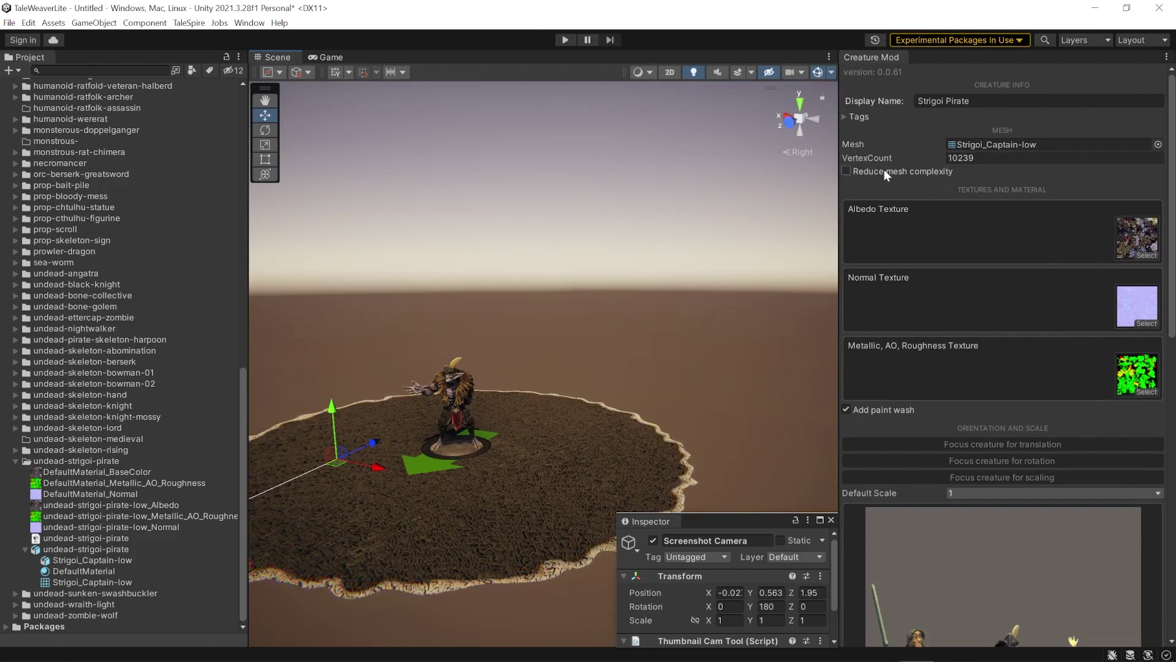
{"action": "left_click", "coordinate": [846, 171]}
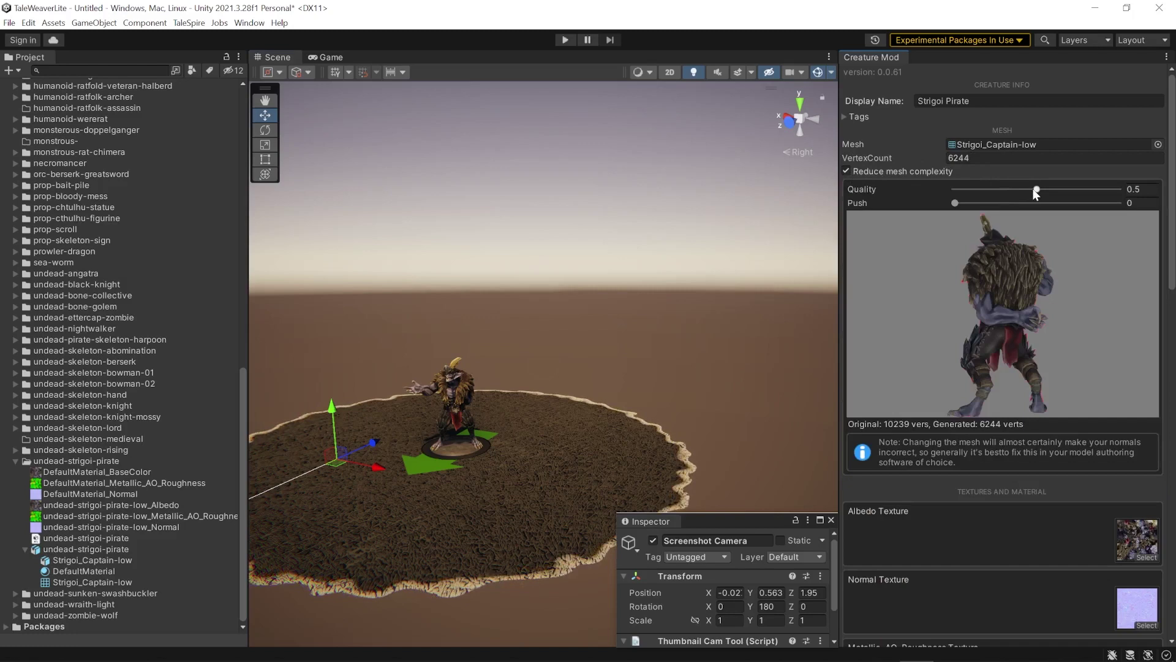
{"action": "mouse_move", "coordinate": [1035, 192]}
{"action": "left_mouse_down"}
{"action": "mouse_move", "coordinate": [984, 191]}
{"action": "mouse_move", "coordinate": [1042, 194]}
{"action": "mouse_move", "coordinate": [1000, 201]}
{"action": "mouse_move", "coordinate": [1026, 200]}
{"action": "left_mouse_up"}
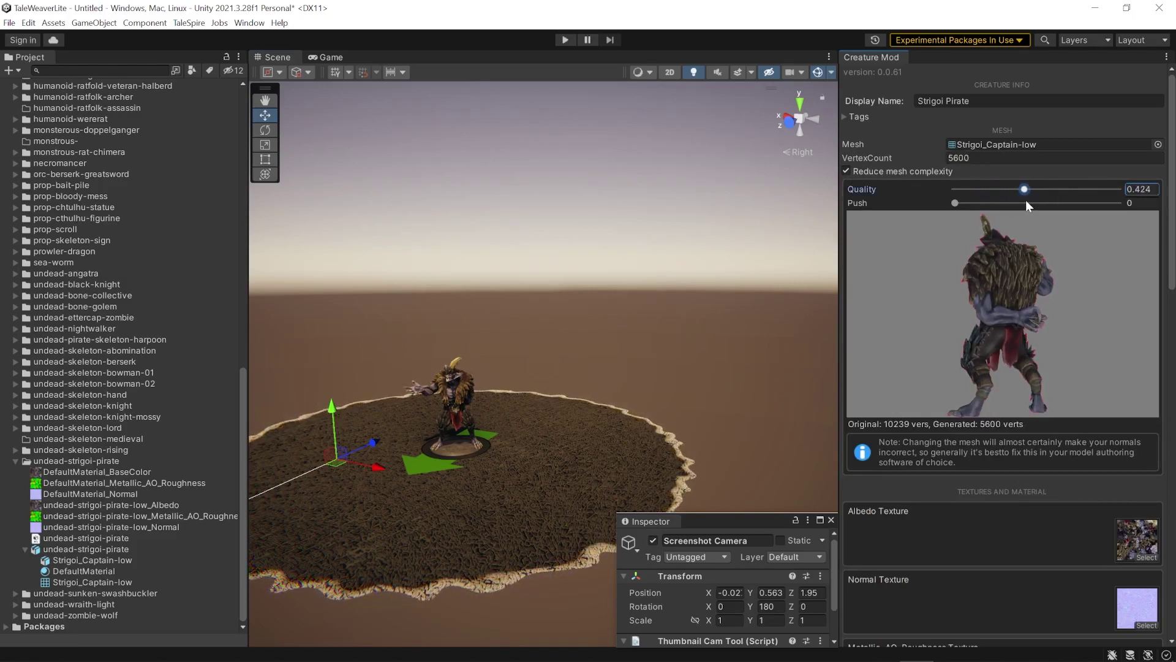
{"action": "left_click", "coordinate": [909, 172]}
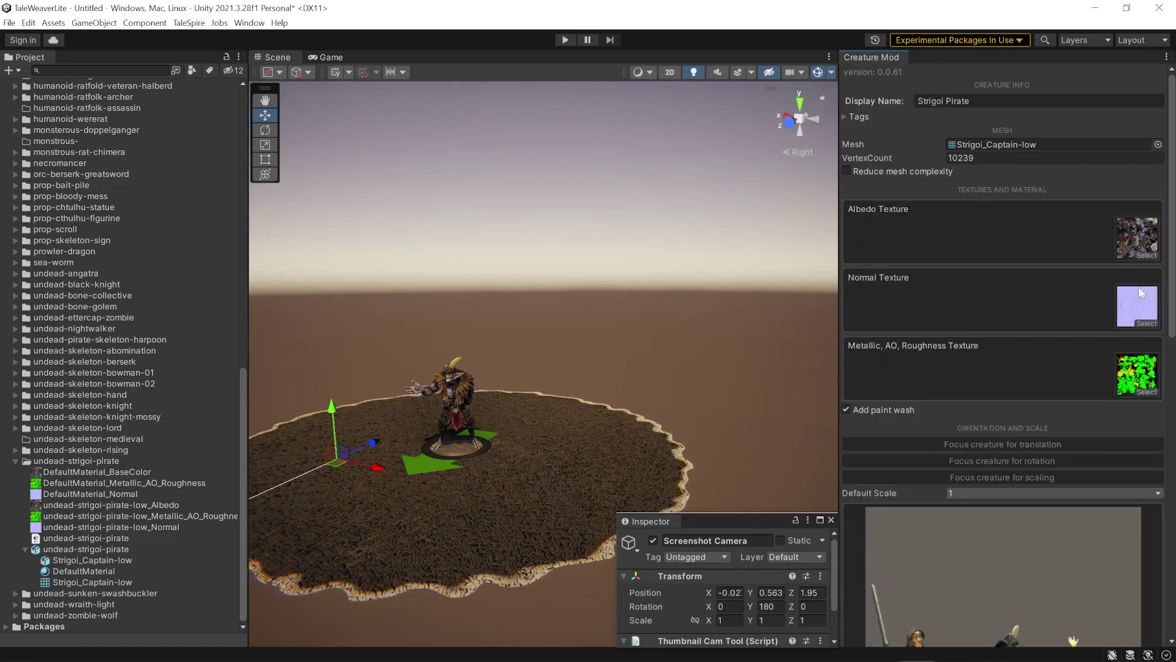
Try rotating the creature slightly about its vertical axis and undo the rotation
{"action": "scroll", "coordinate": [1038, 458], "scroll_direction": "down", "scroll_amount": 5}
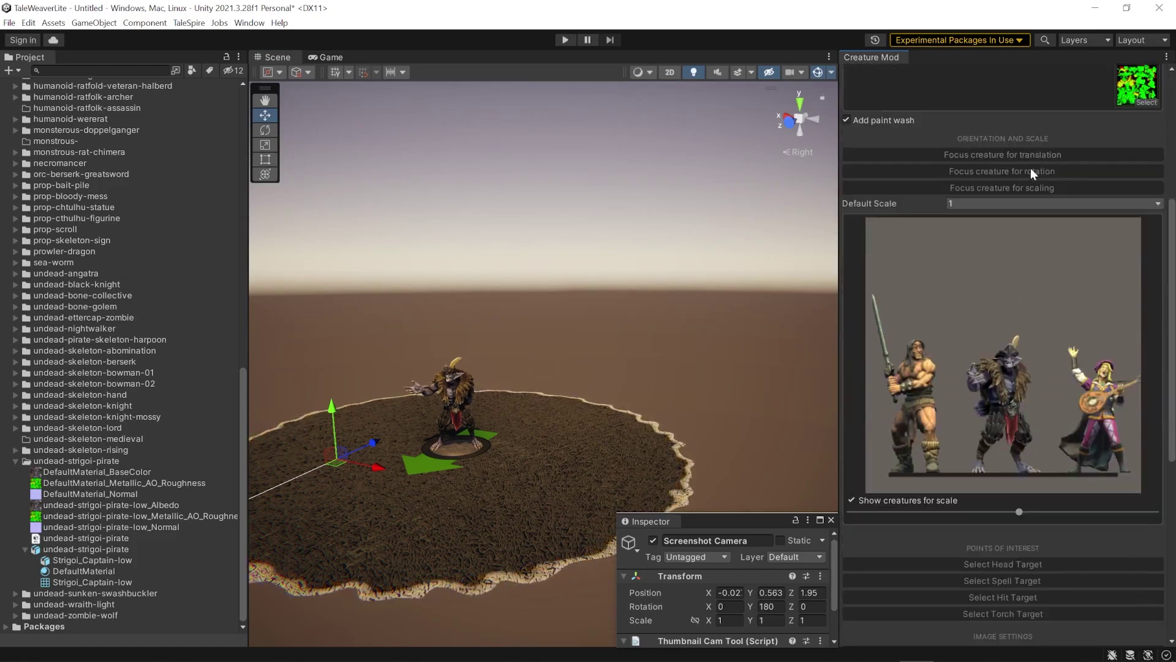
{"action": "left_click", "coordinate": [1031, 171]}
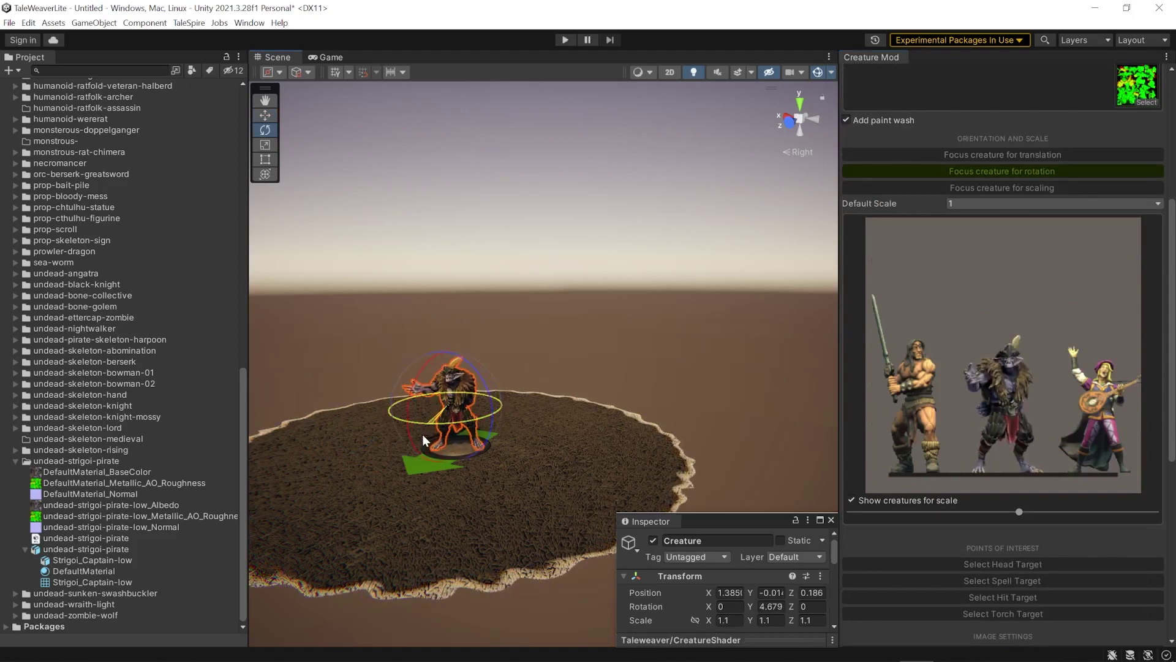
{"action": "left_click", "coordinate": [815, 381]}
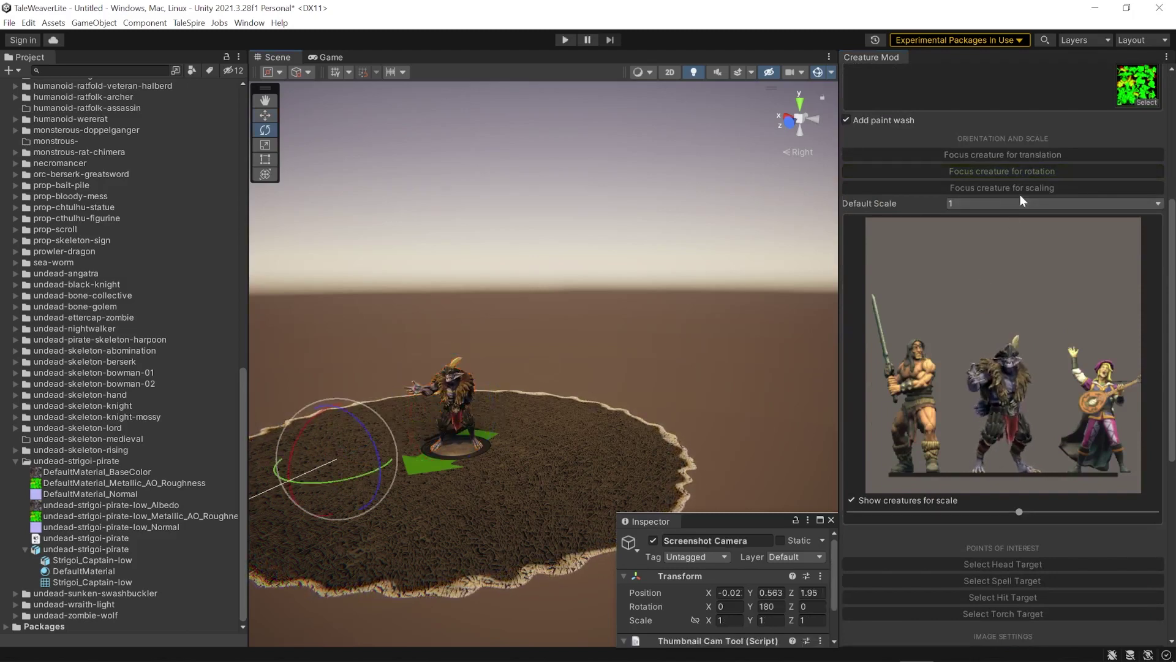
Start saving the creature mod and look through the tsMods and LocalContent folders for a place to store it
{"action": "scroll", "coordinate": [976, 302], "scroll_direction": "down", "scroll_amount": 10}
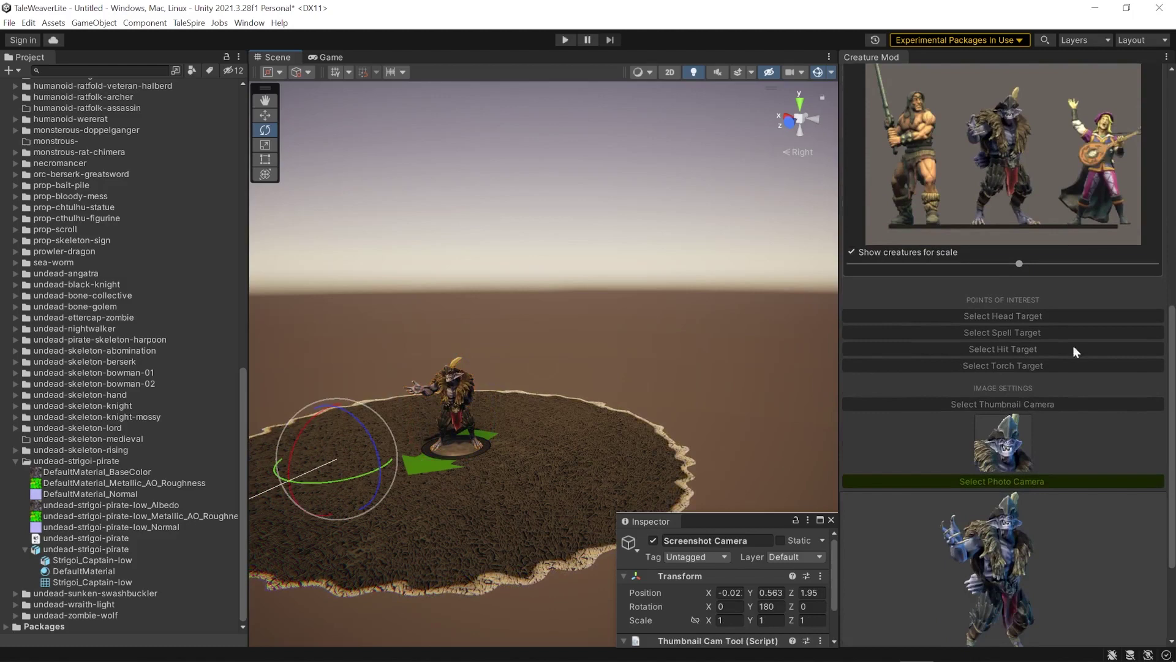
{"action": "scroll", "coordinate": [980, 429], "scroll_direction": "down", "scroll_amount": 1}
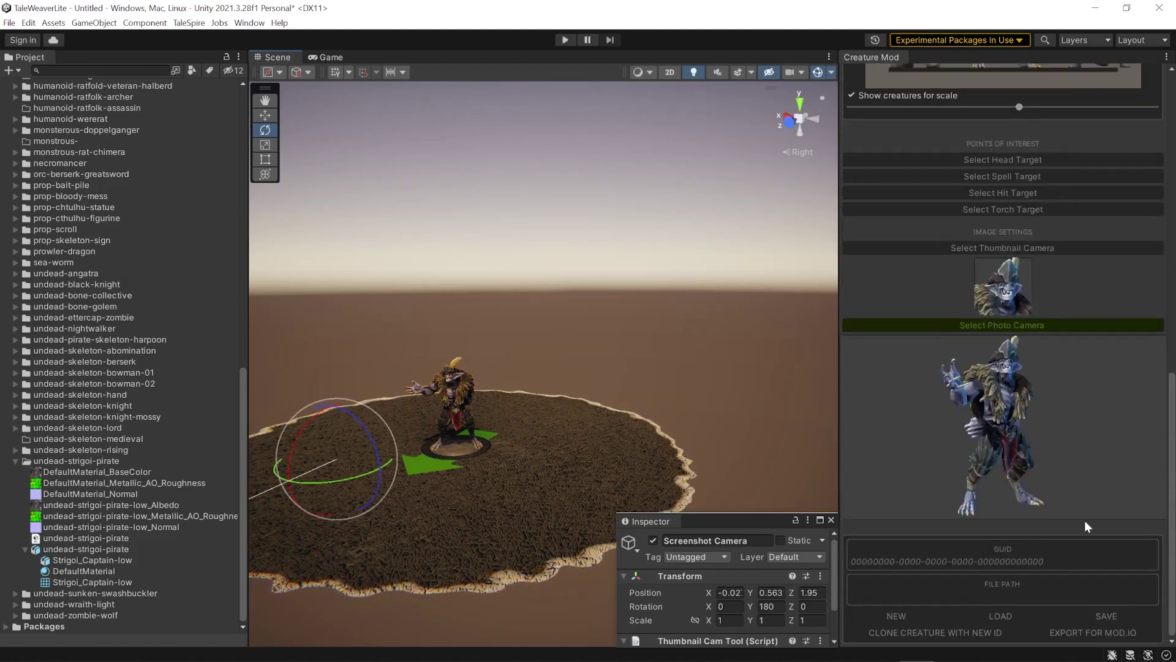
{"action": "left_click", "coordinate": [1108, 613]}
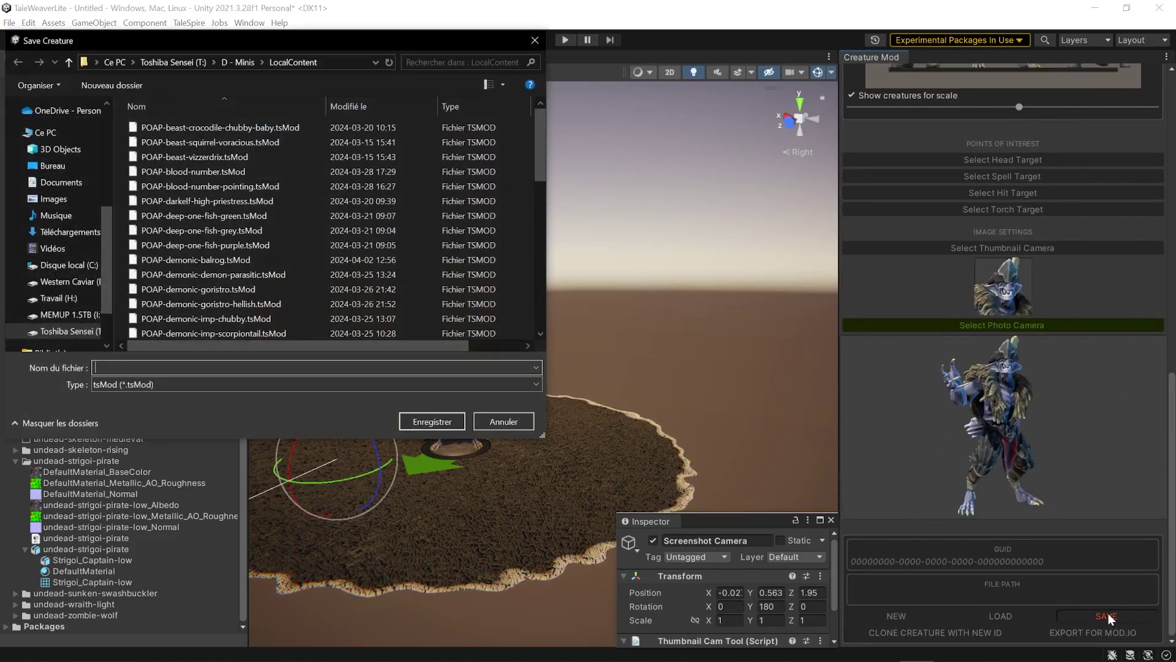
{"action": "left_click", "coordinate": [224, 61]}
{"action": "scroll", "coordinate": [92, 238], "scroll_direction": "up", "scroll_amount": 4}
{"action": "left_click", "coordinate": [55, 238]}
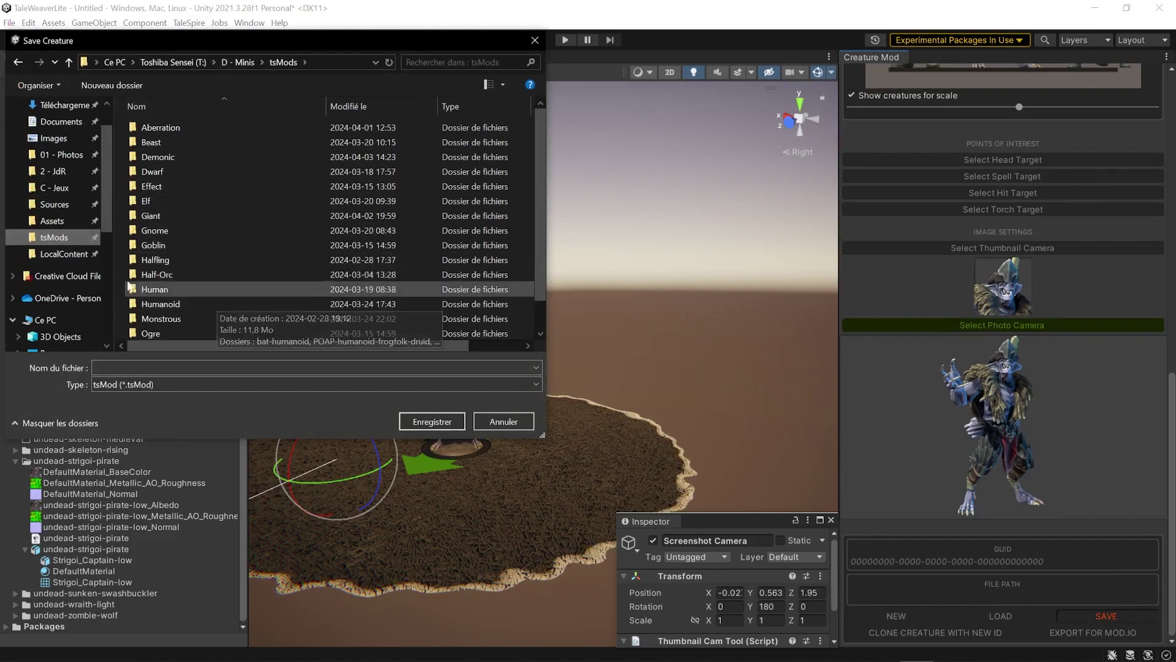
{"action": "left_click", "coordinate": [61, 258]}
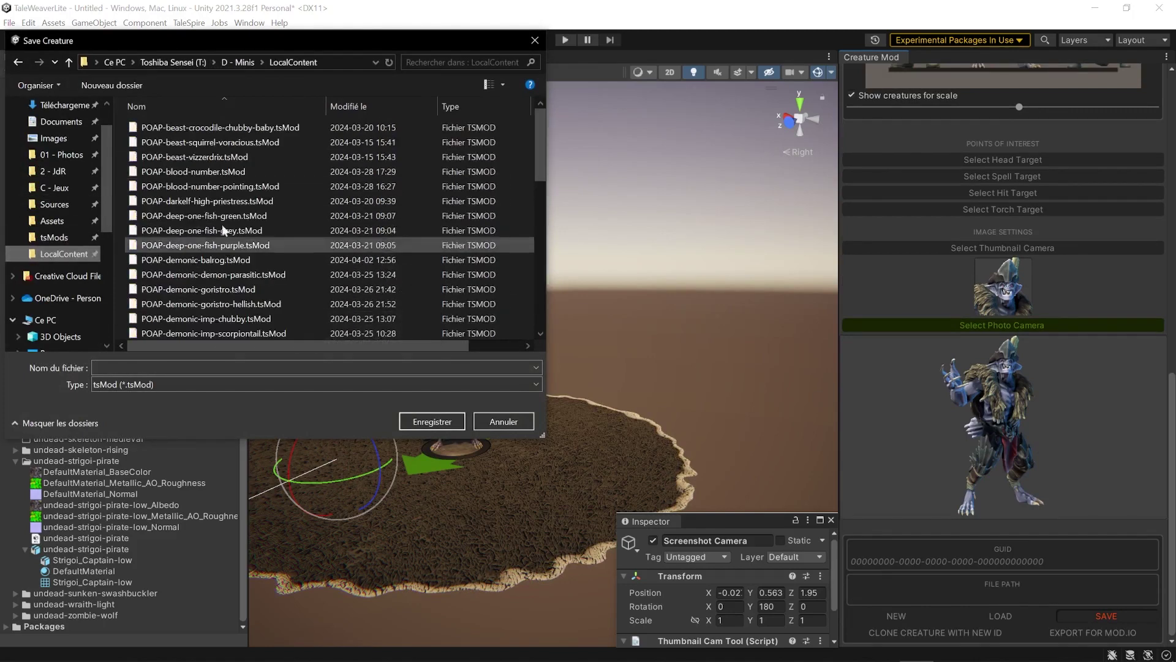
{"action": "scroll", "coordinate": [322, 286], "scroll_direction": "down", "scroll_amount": 10}
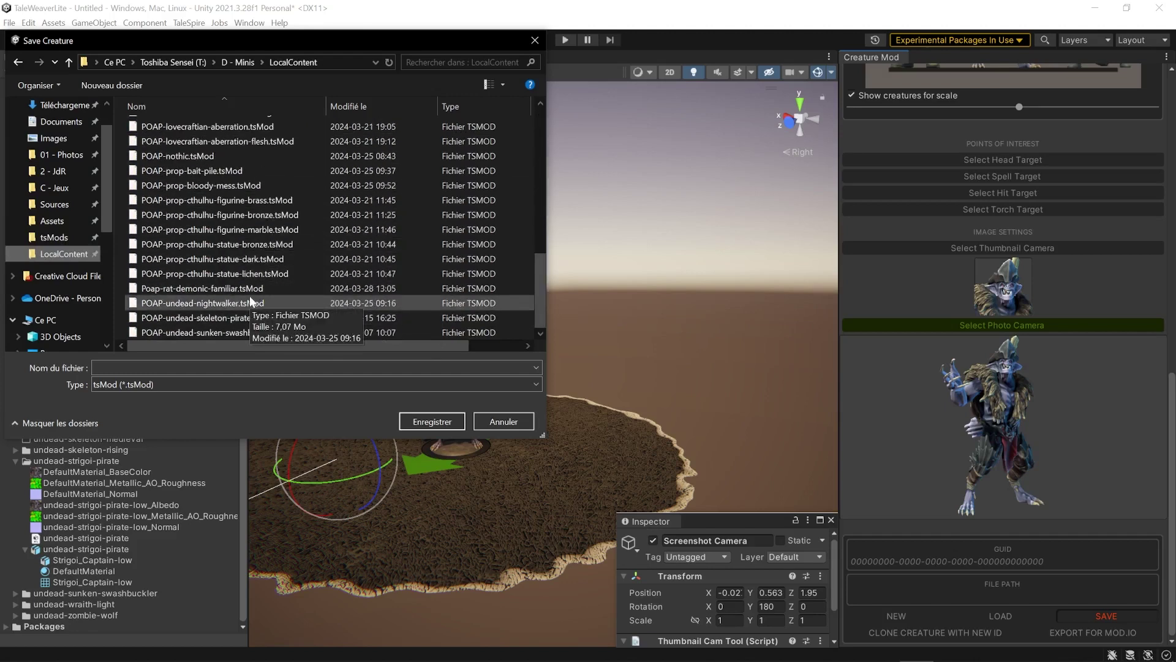
Try to save the creature over POAP-strigoi-pirate.tsMod in the tsMods > Undead > POAP-strigoi-pirate folder
{"action": "left_click", "coordinate": [98, 238]}
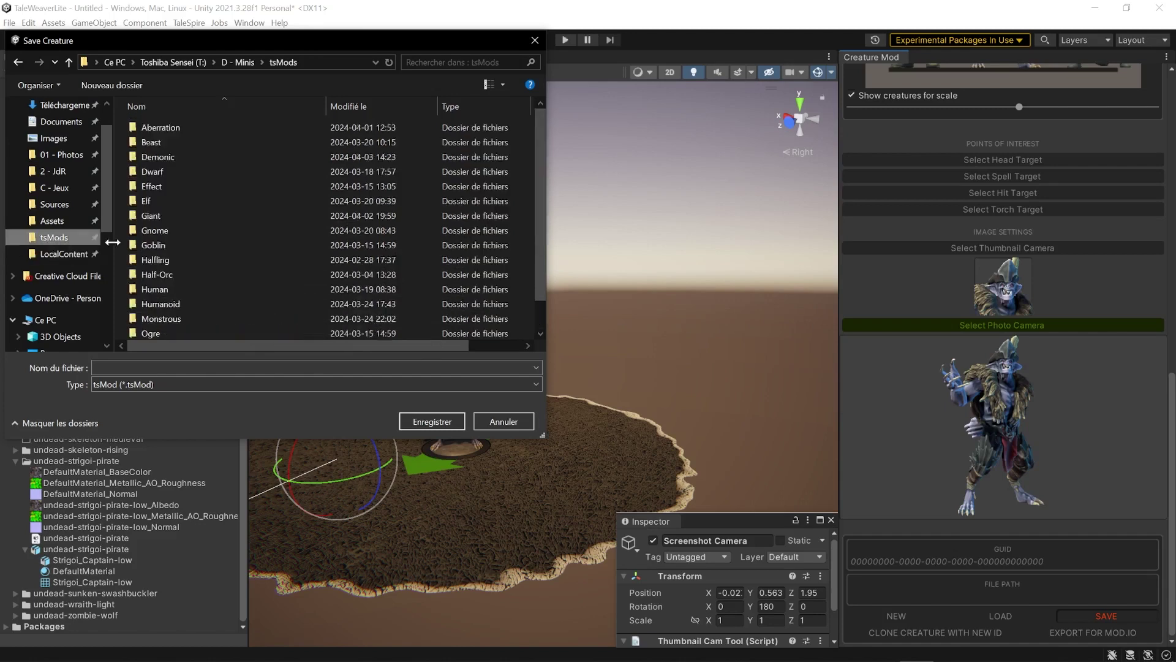
{"action": "scroll", "coordinate": [249, 234], "scroll_direction": "down", "scroll_amount": 1}
{"action": "double_click", "coordinate": [178, 328]}
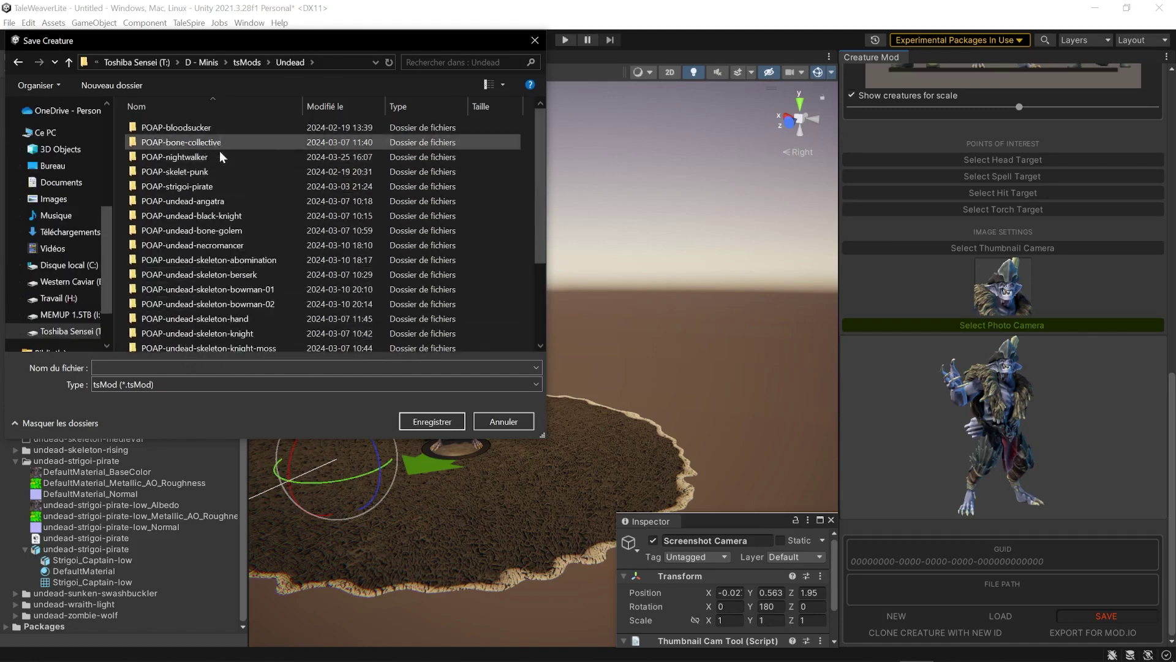
{"action": "double_click", "coordinate": [211, 186]}
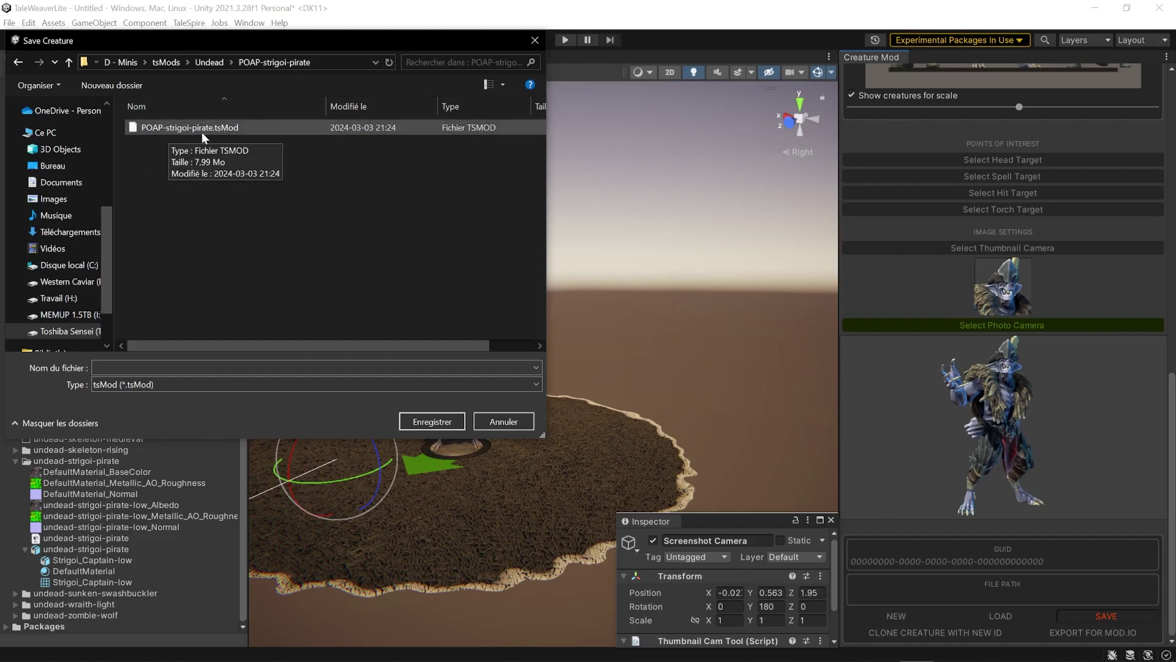
{"action": "left_click", "coordinate": [223, 128]}
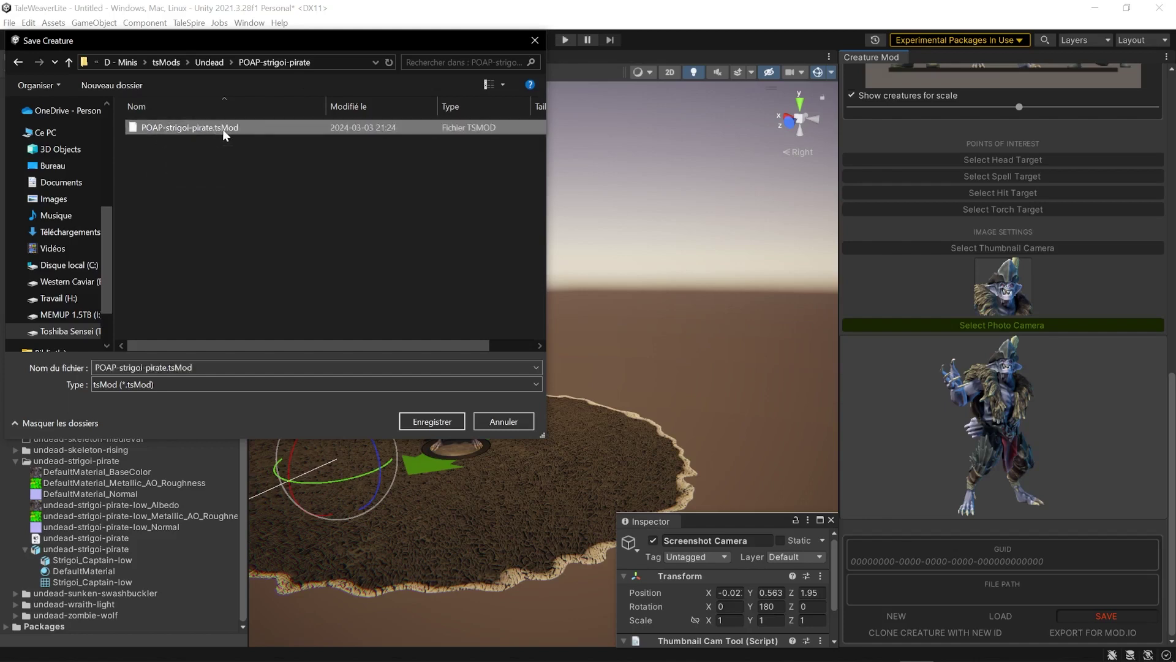
{"action": "left_click", "coordinate": [430, 421]}
{"action": "left_click", "coordinate": [631, 340]}
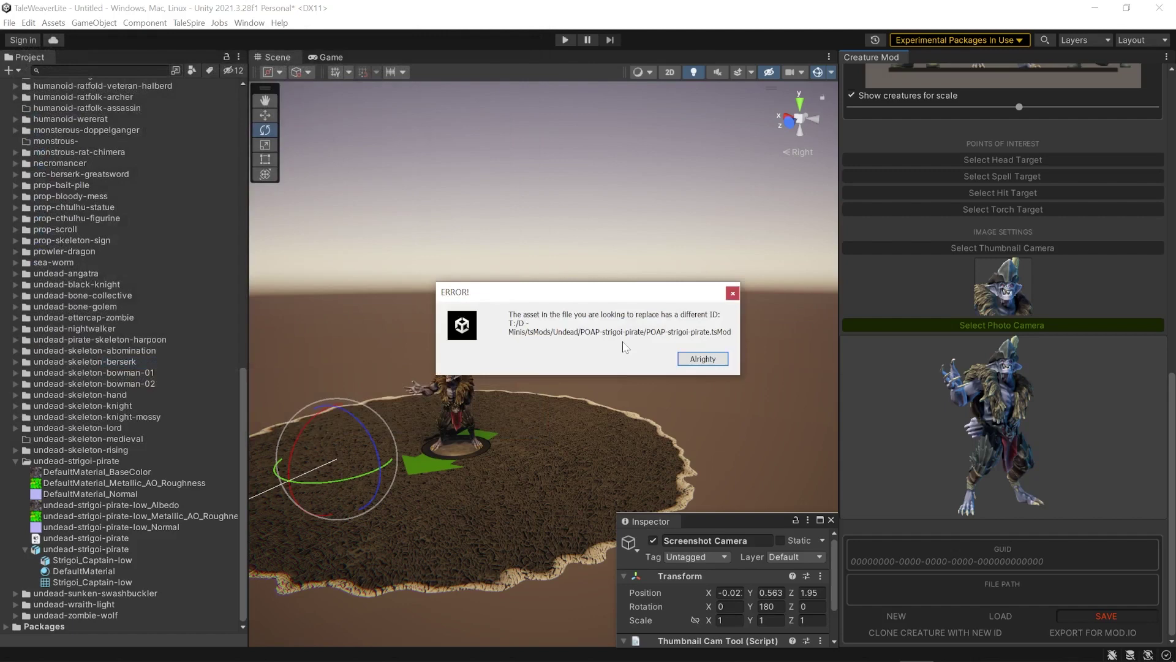
{"action": "left_click", "coordinate": [705, 360]}
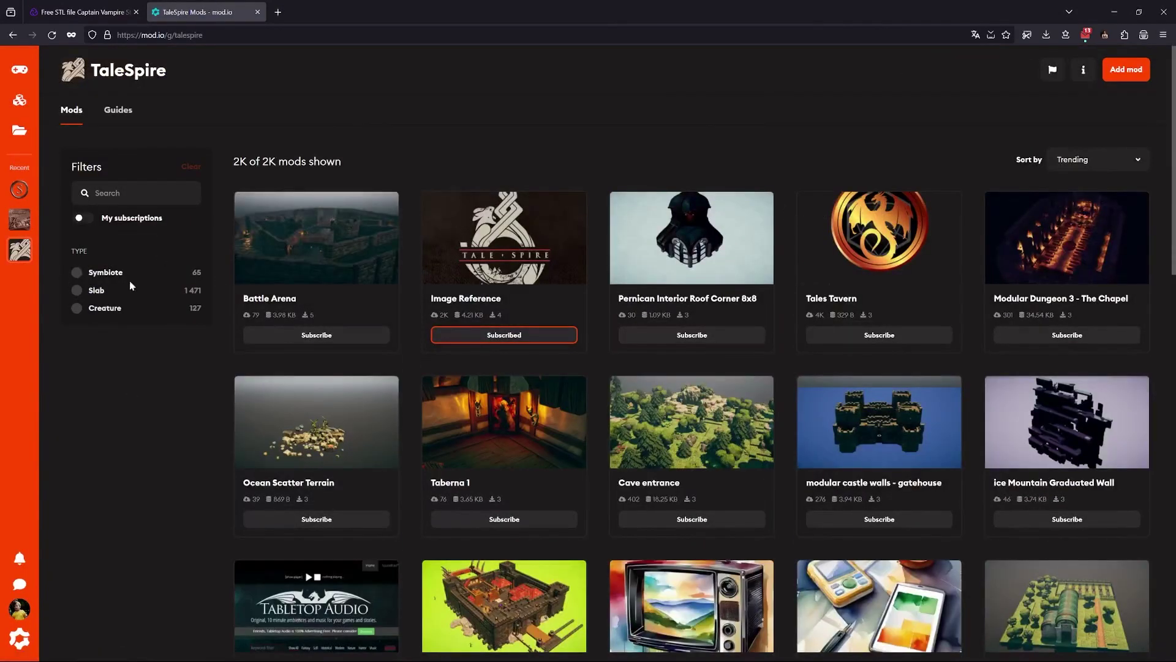
In the browser, filter the TaleSpire mods on mod.io by the Creature type and look through the list
{"action": "left_click", "coordinate": [101, 273]}
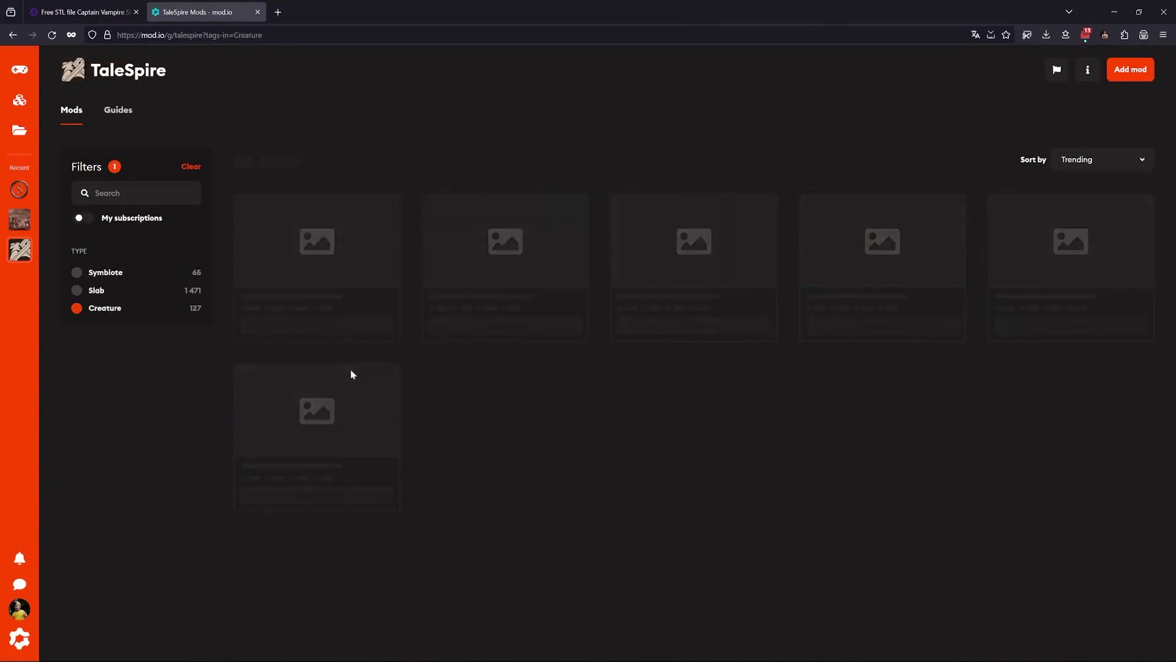
{"action": "left_click", "coordinate": [177, 308]}
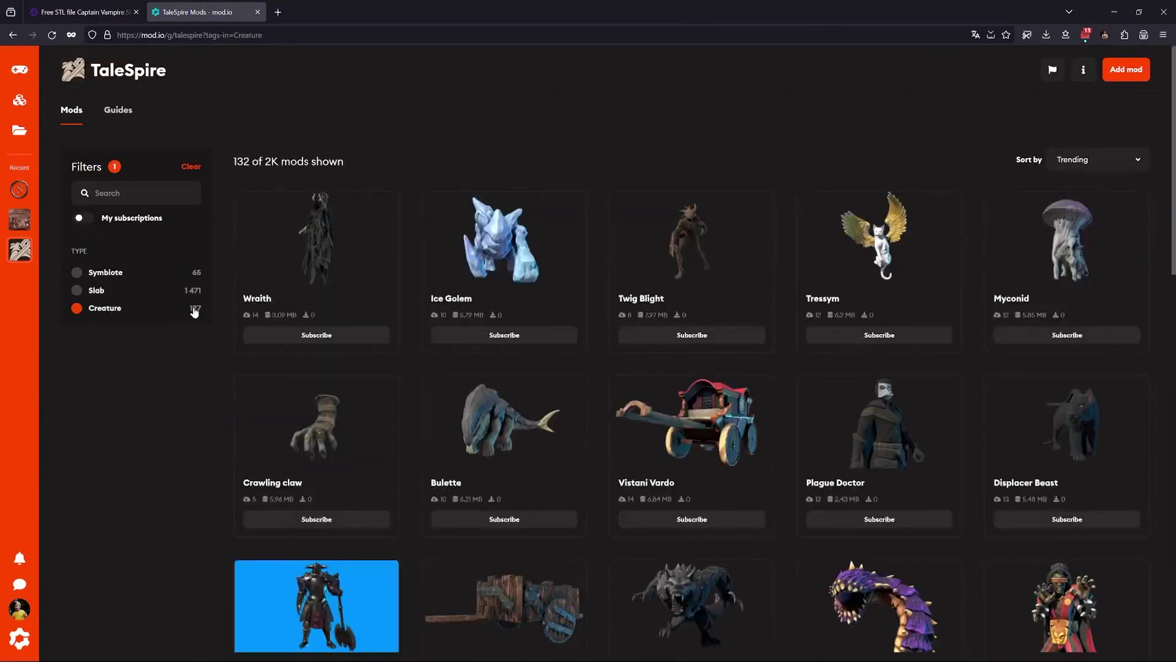
{"action": "scroll", "coordinate": [740, 442], "scroll_direction": "down", "scroll_amount": 5}
{"action": "scroll", "coordinate": [739, 442], "scroll_direction": "up", "scroll_amount": 10}
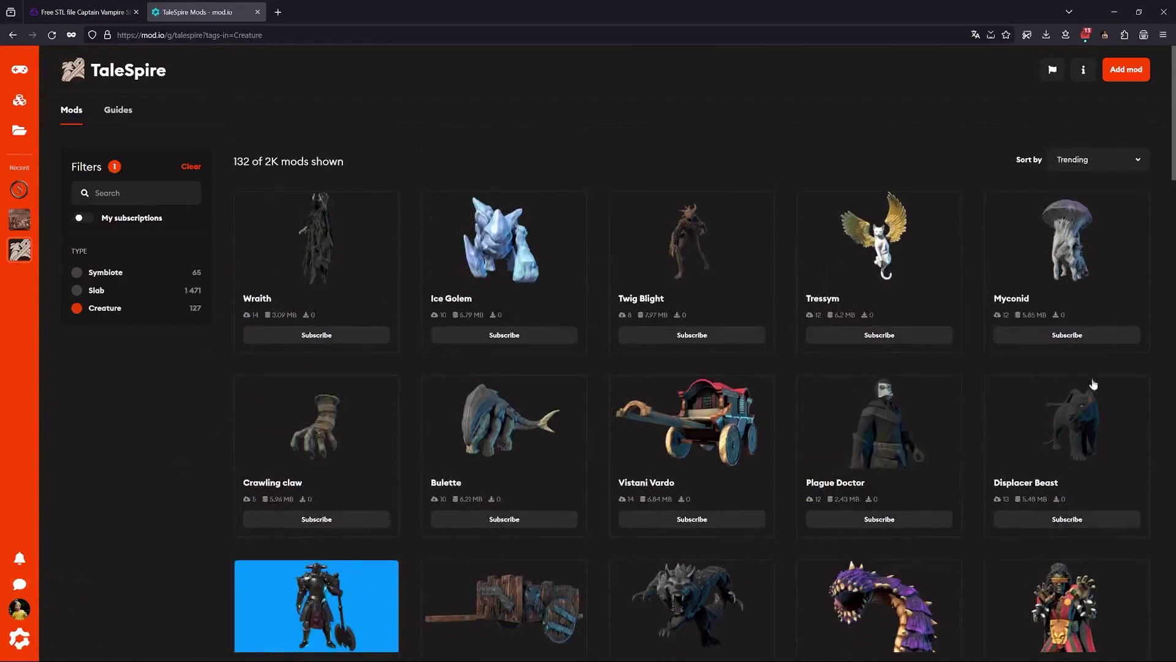